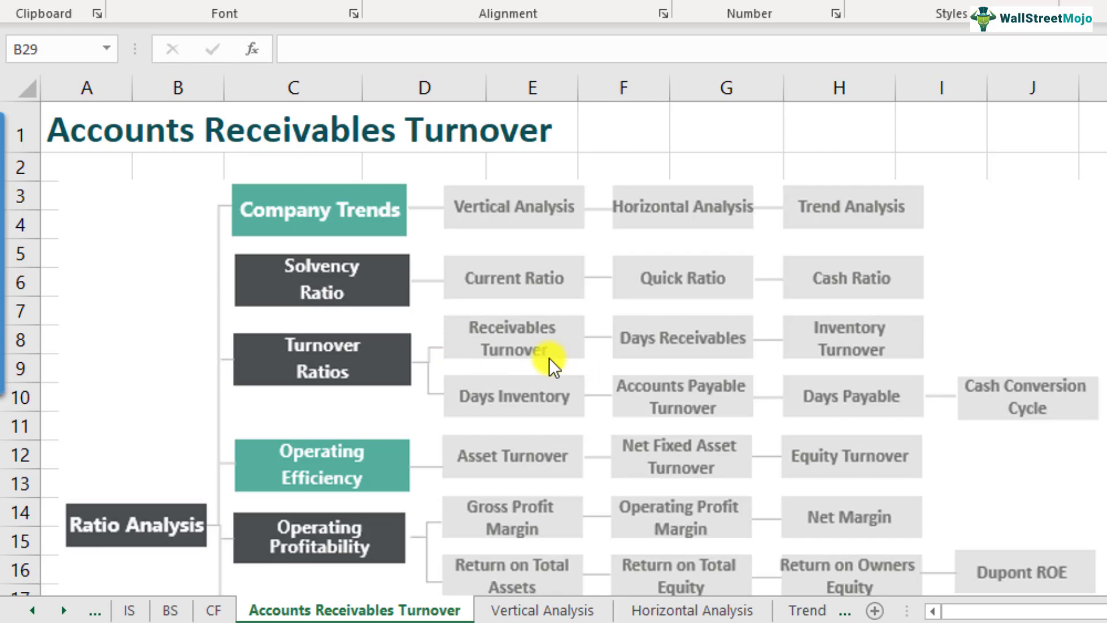
- Enter 'Product worth' with $1000 beneath it in C28:C29 below the diagram
{"action": "scroll", "coordinate": [548, 360], "scroll_direction": "down", "scroll_amount": 5}
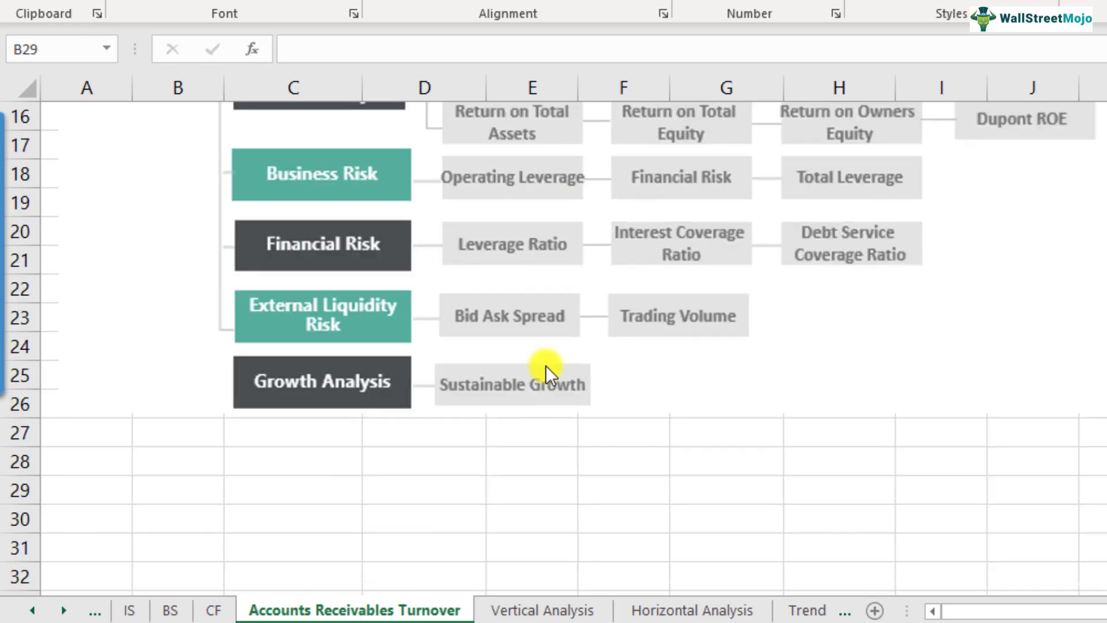
{"action": "scroll", "coordinate": [546, 369], "scroll_direction": "down", "scroll_amount": 1}
{"action": "left_click", "coordinate": [262, 382]}
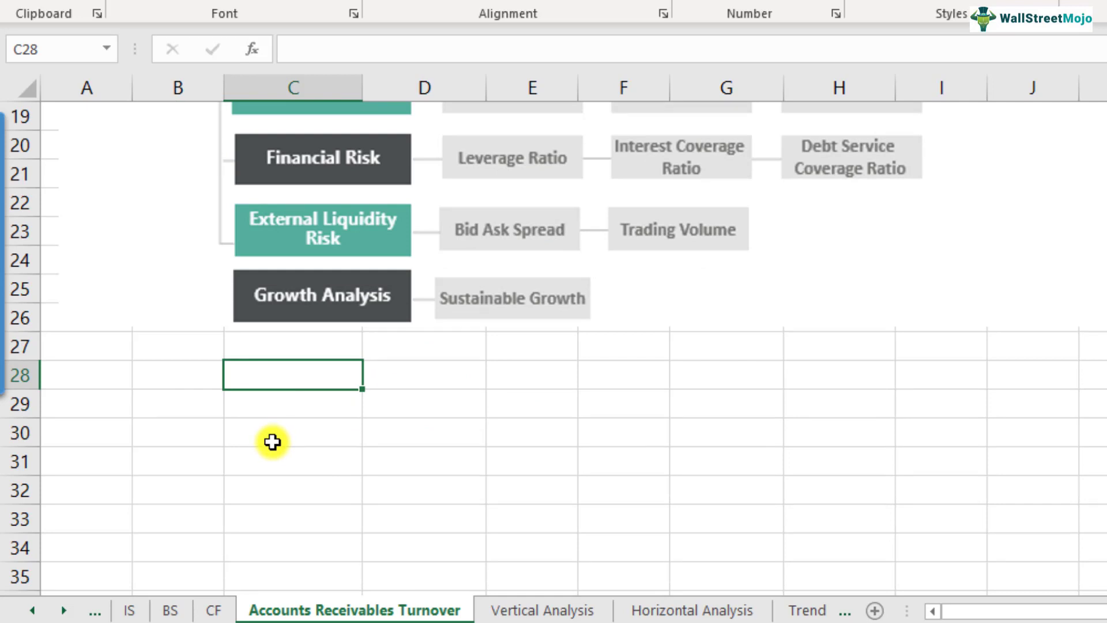
{"action": "type", "text": "Product worth"}
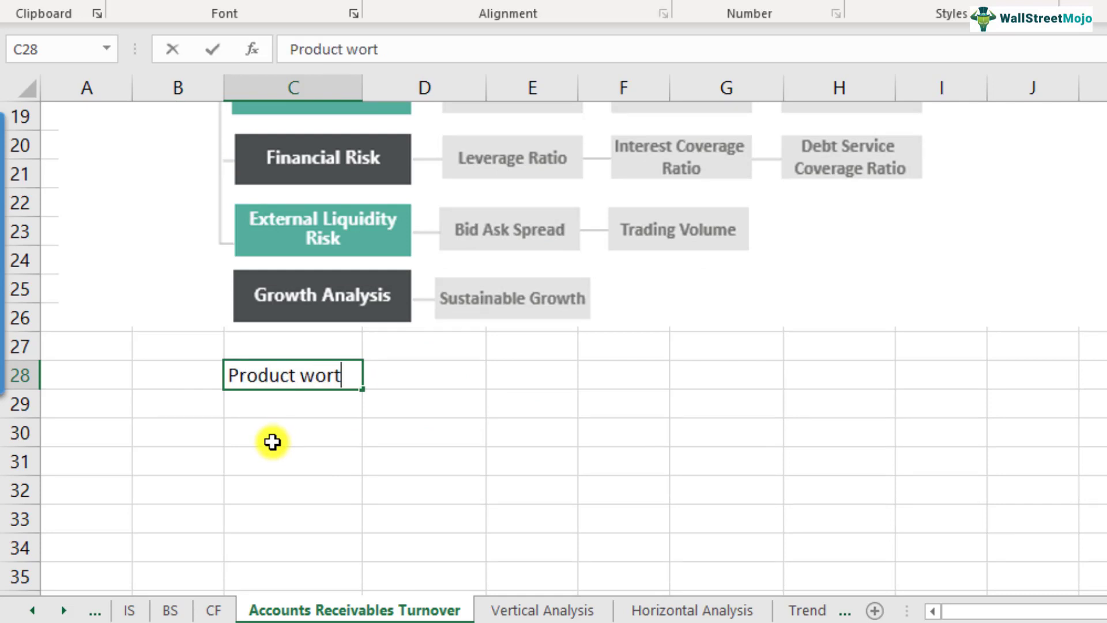
{"action": "key", "text": "Return"}
{"action": "type", "text": "$1000"}
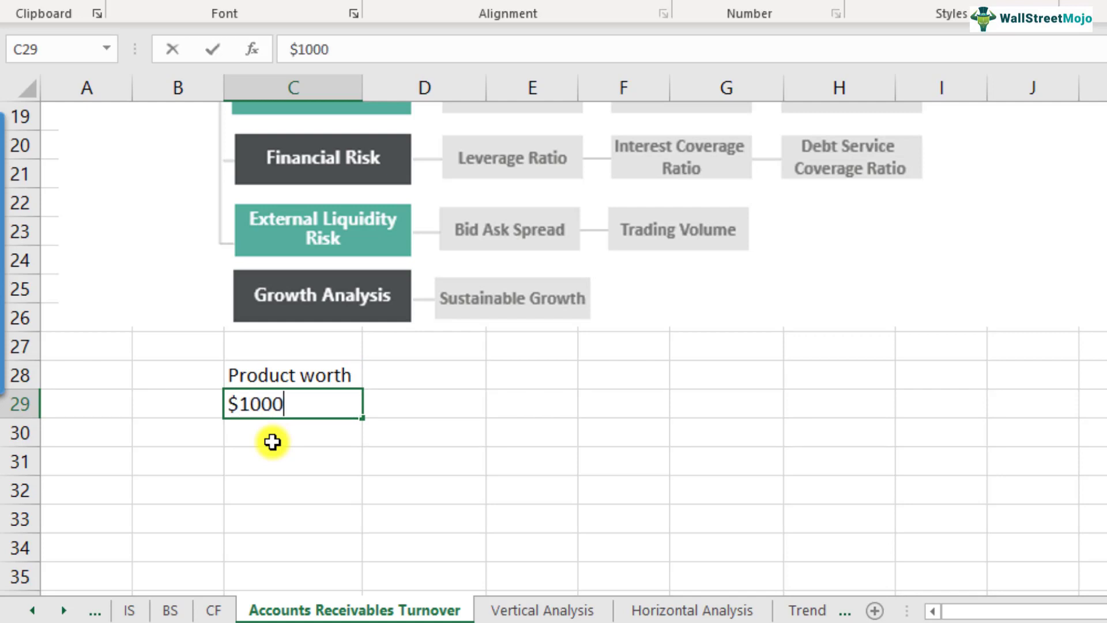
{"action": "key", "text": "Return"}
{"action": "key", "text": "Up"}
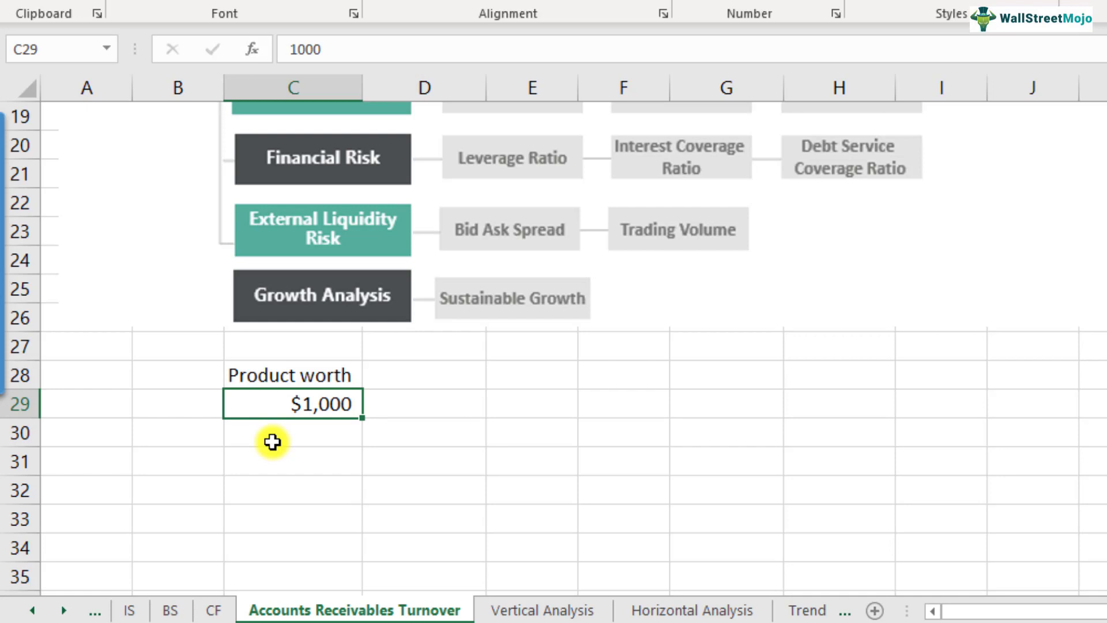
- Enter Cash $200 and Credit $800 in E28:F29
{"action": "key", "text": "Up"}
{"action": "key", "text": "Right"}
{"action": "key", "text": "Right"}
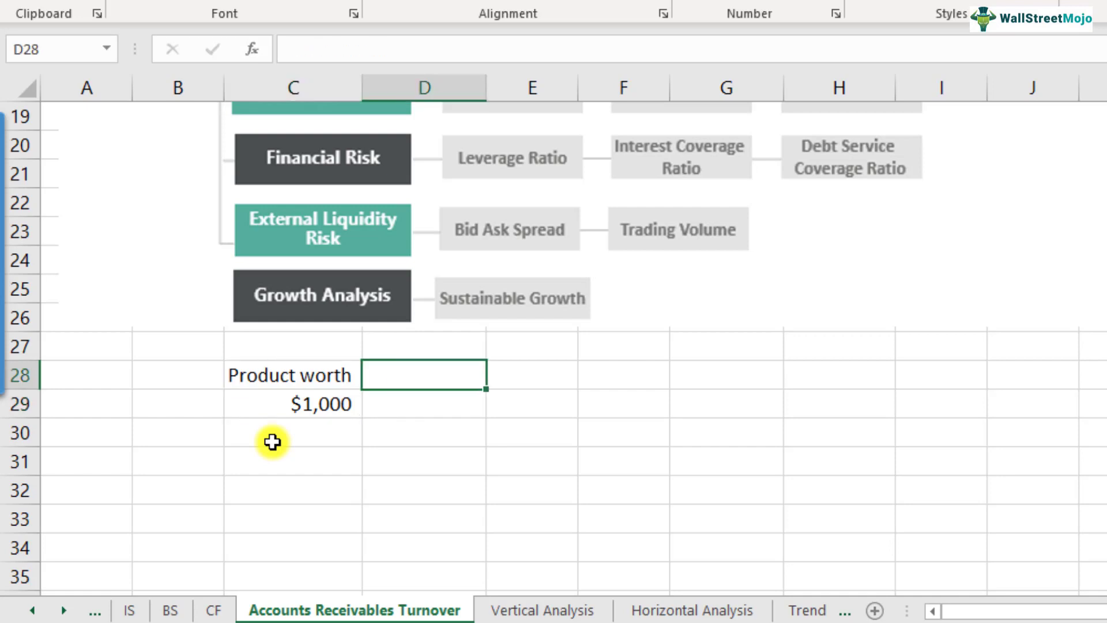
{"action": "type", "text": "Cash"}
{"action": "key", "text": "Return"}
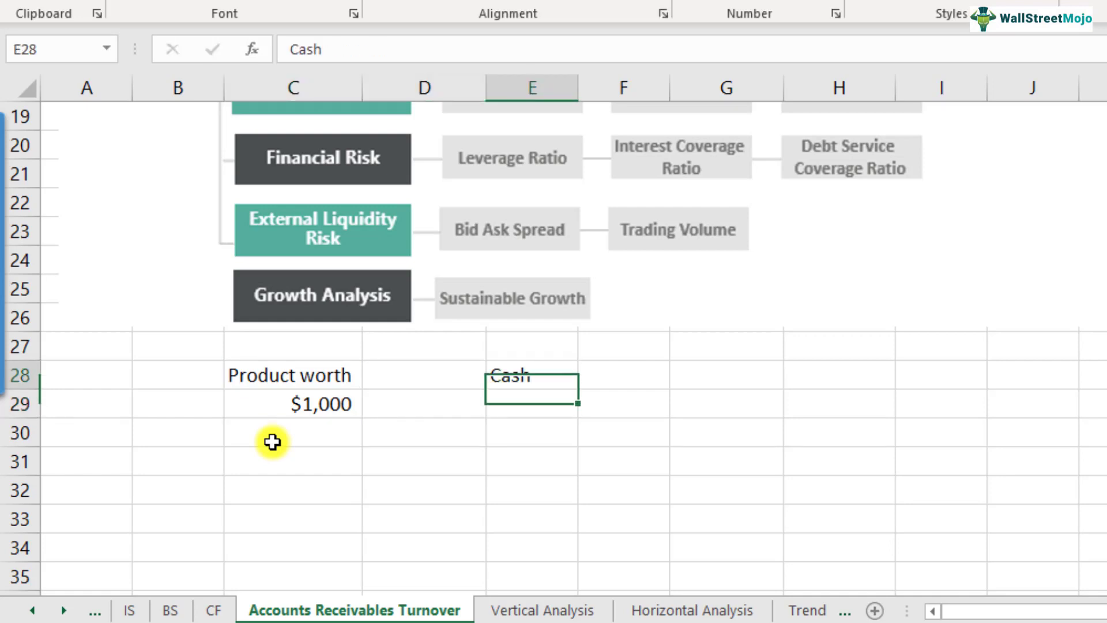
{"action": "key", "text": "Up"}
{"action": "key", "text": "Right"}
{"action": "type", "text": "$200"}
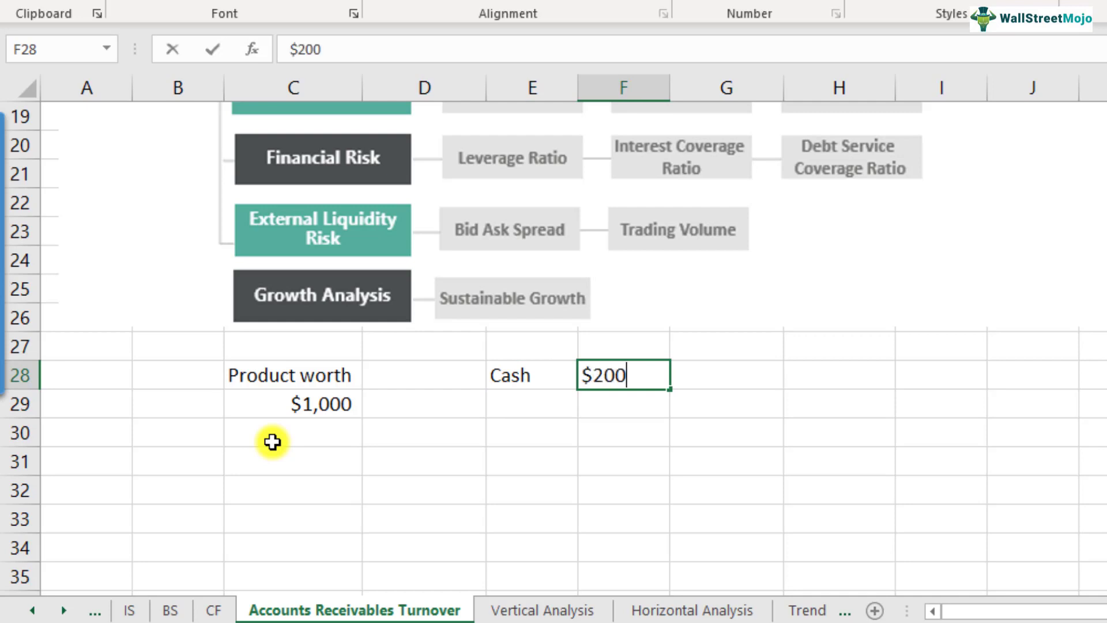
{"action": "key", "text": "Return"}
{"action": "key", "text": "Left"}
{"action": "type", "text": "Credit"}
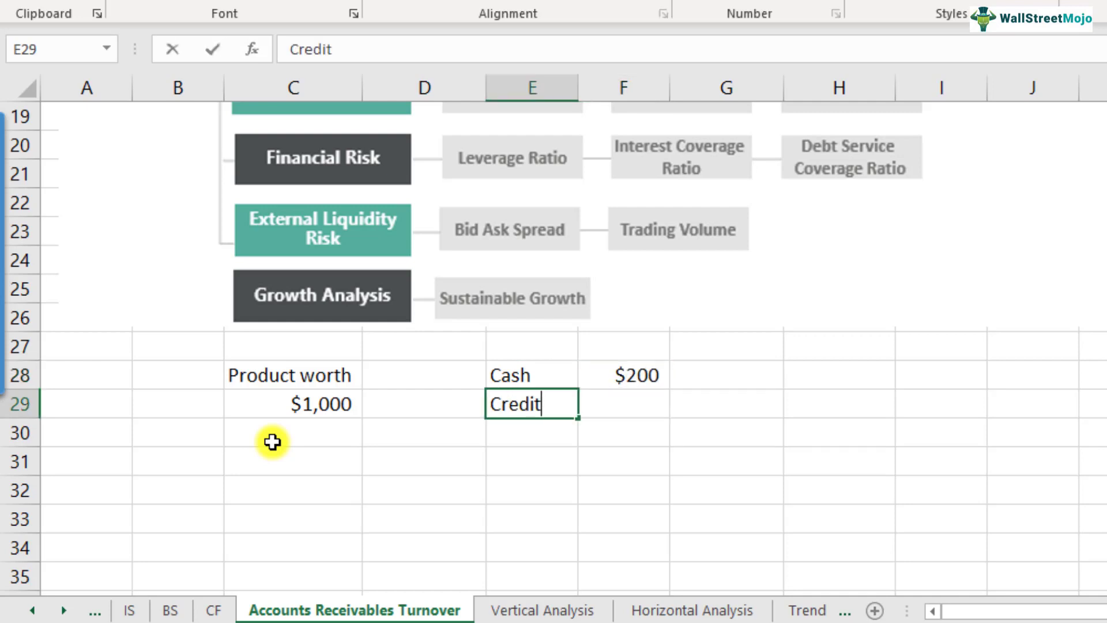
{"action": "key", "text": "Return"}
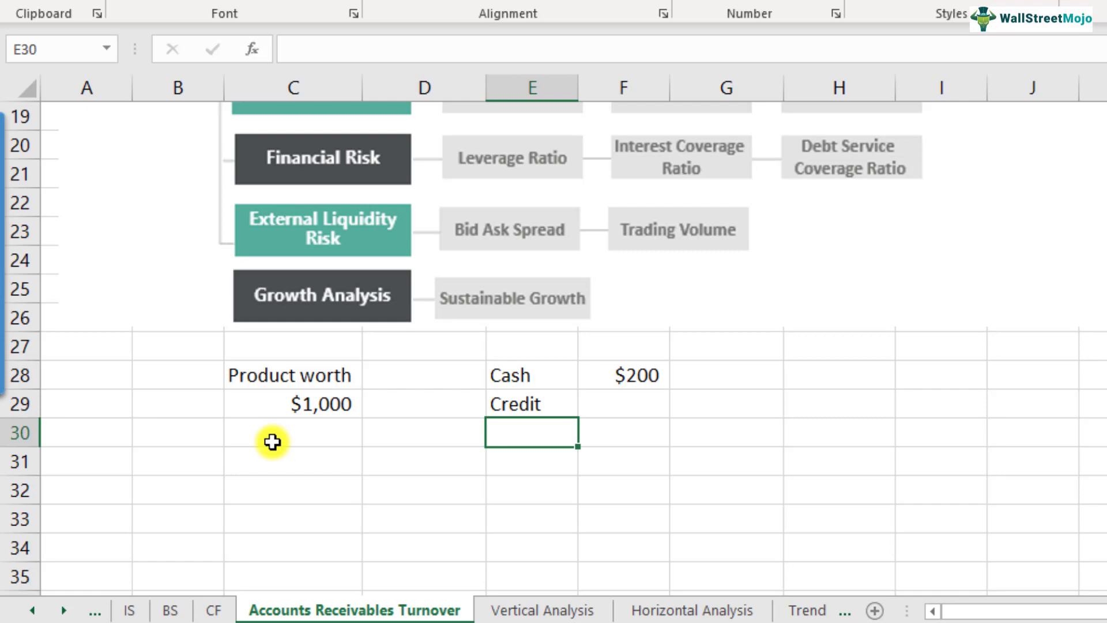
{"action": "key", "text": "Up"}
{"action": "key", "text": "Right"}
{"action": "type", "text": "$"}
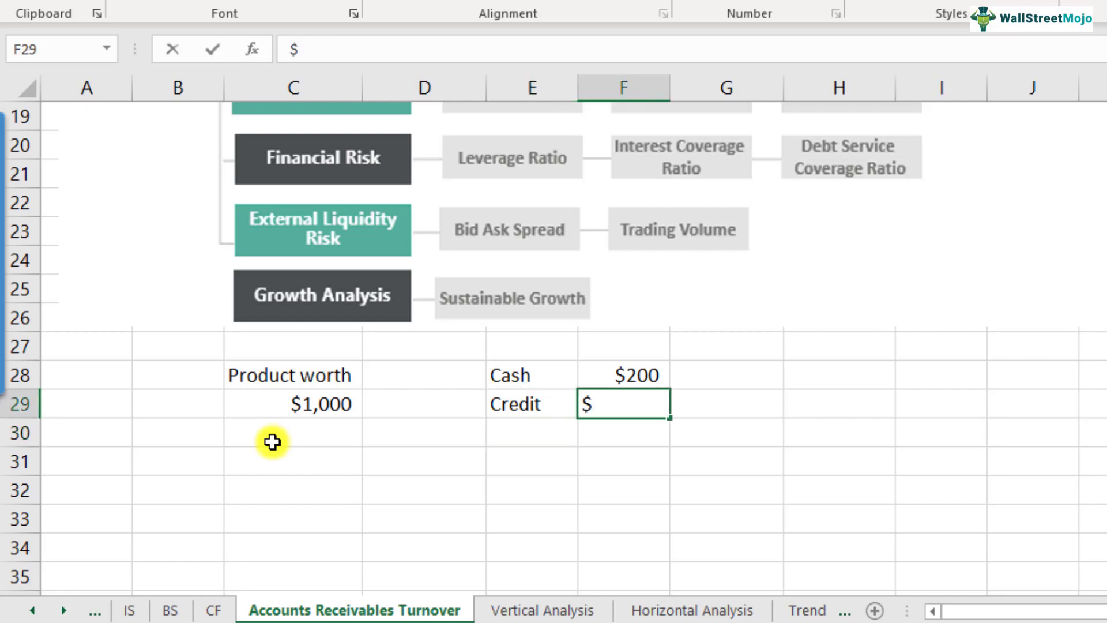
{"action": "type", "text": "800"}
{"action": "key", "text": "Return"}
- Enter 'Credit Sales' with $800 beside it in H28:I28
{"action": "key", "text": "Up"}
{"action": "key", "text": "Up"}
{"action": "key", "text": "Left"}
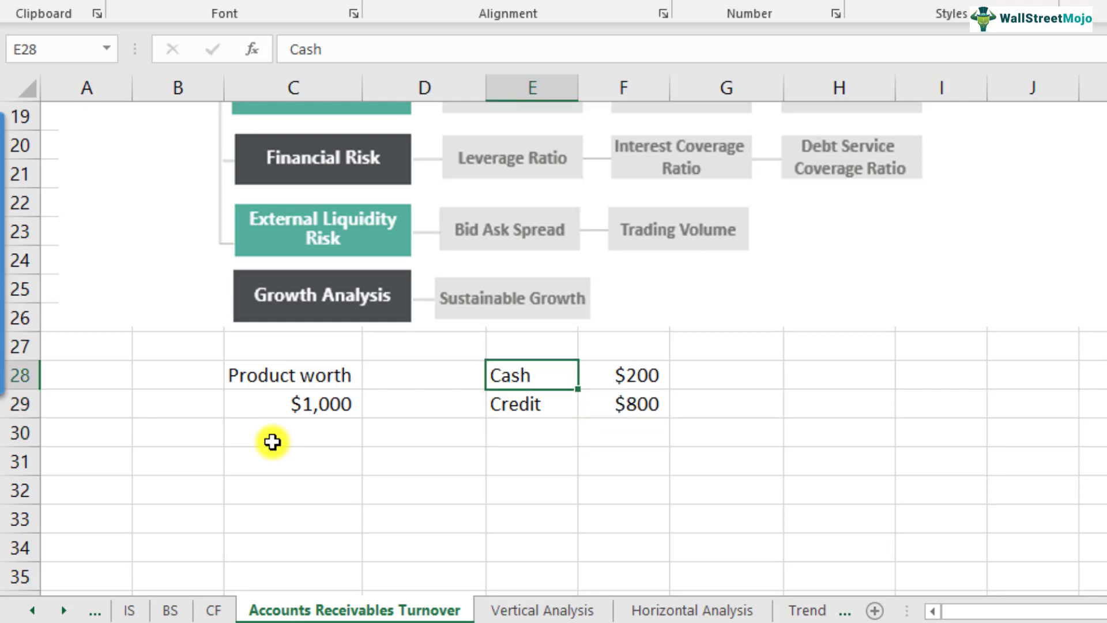
{"action": "key", "text": "F2"}
{"action": "key", "text": "Return"}
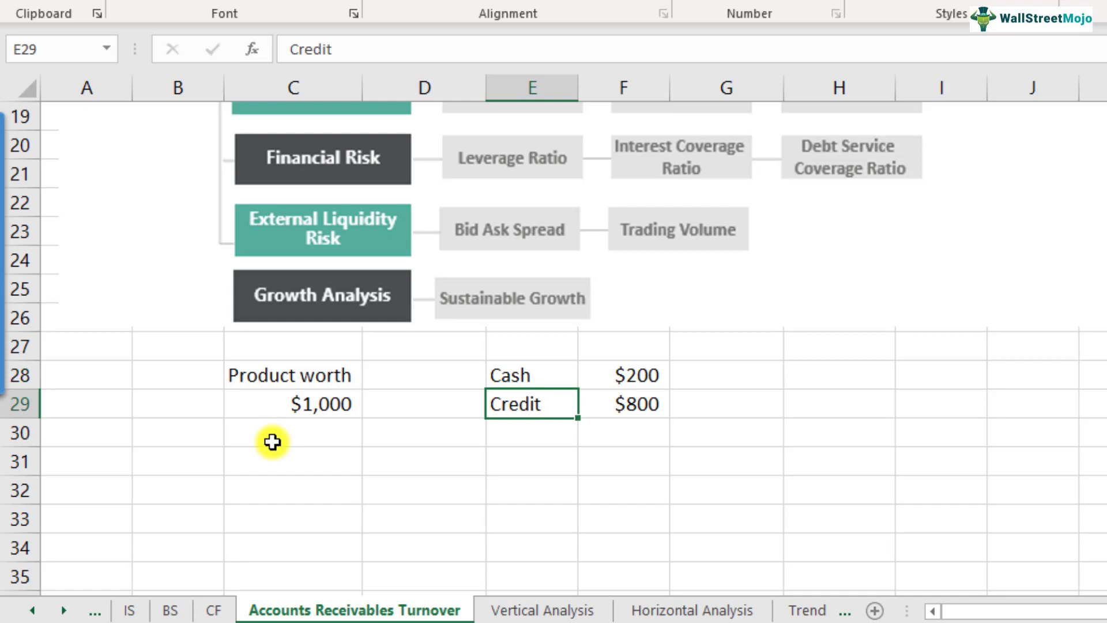
{"action": "key", "text": "Right"}
{"action": "key", "text": "Right"}
{"action": "key", "text": "Right"}
{"action": "key", "text": "Up"}
{"action": "type", "text": "Cr"}
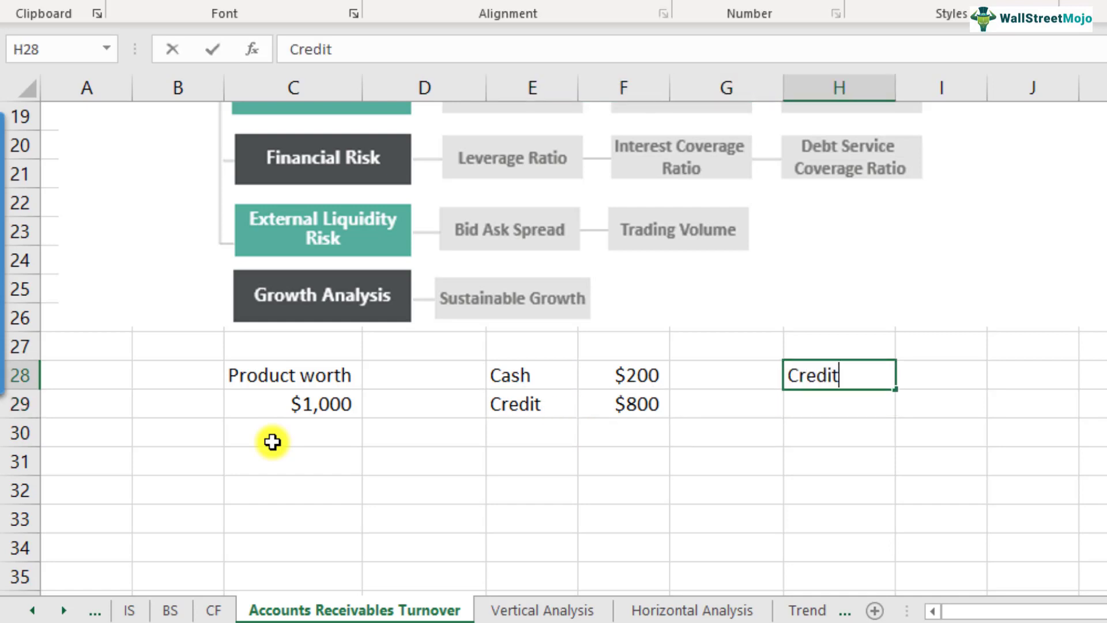
{"action": "type", "text": "Sales"}
{"action": "key", "text": "Return"}
{"action": "key", "text": "Up"}
{"action": "key", "text": "Right"}
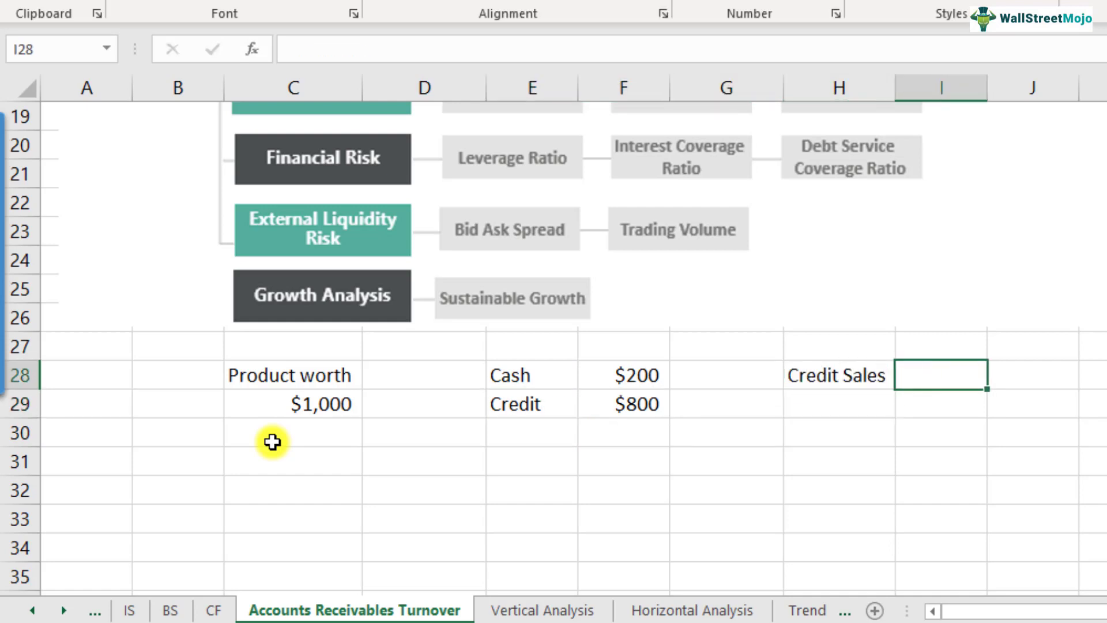
{"action": "type", "text": "$800"}
{"action": "key", "text": "Return"}
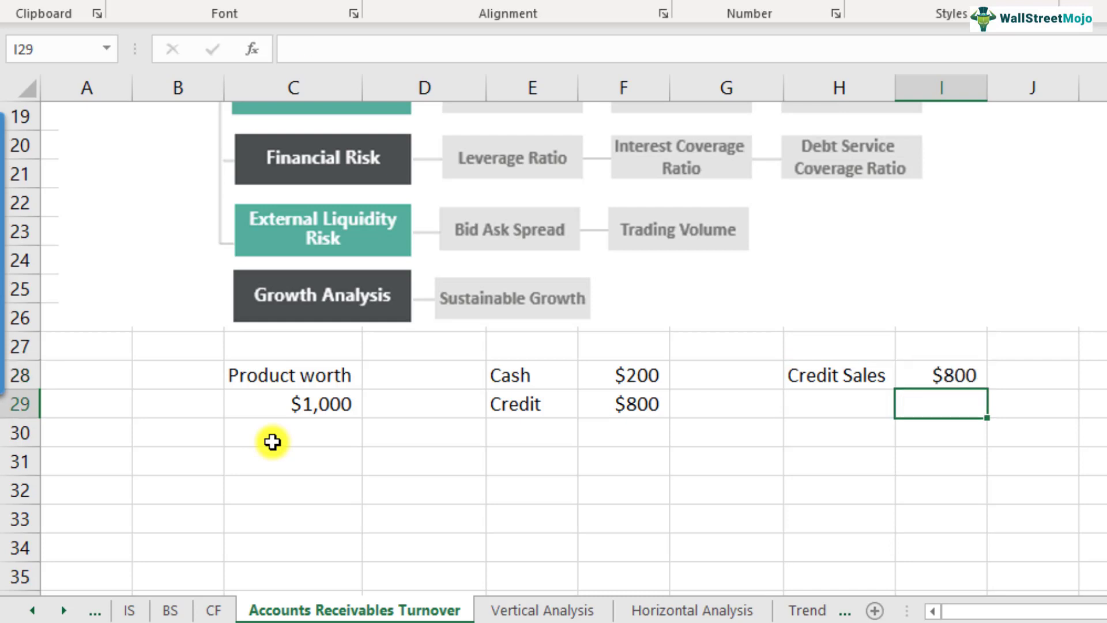
{"action": "key", "text": "Left"}
{"action": "key", "text": "Left"}
{"action": "key", "text": "Left"}
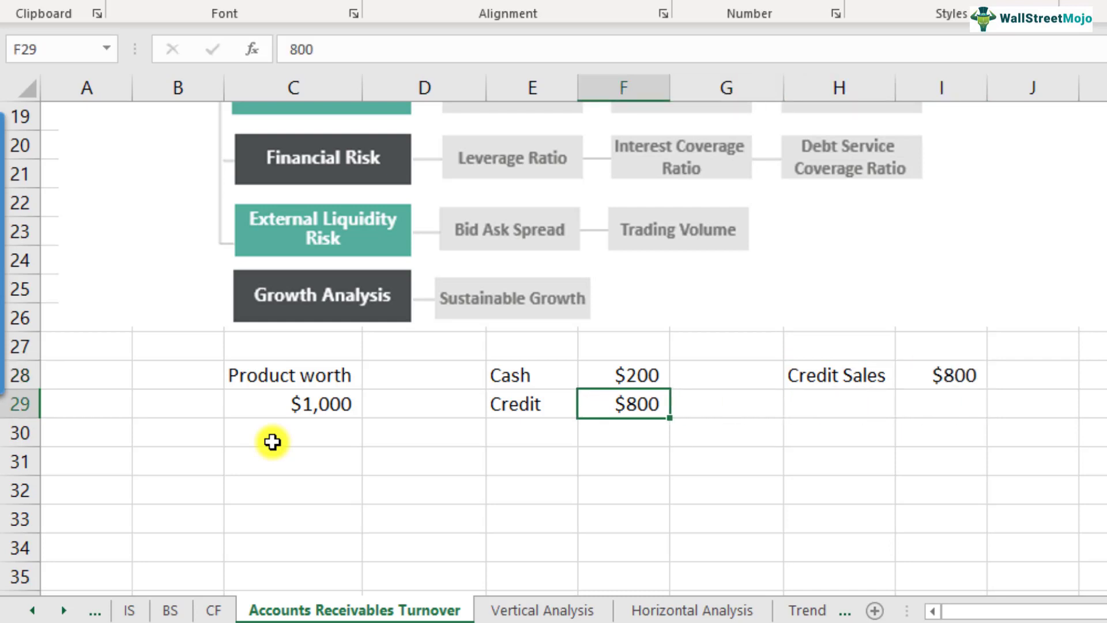
{"action": "key", "text": "Left"}
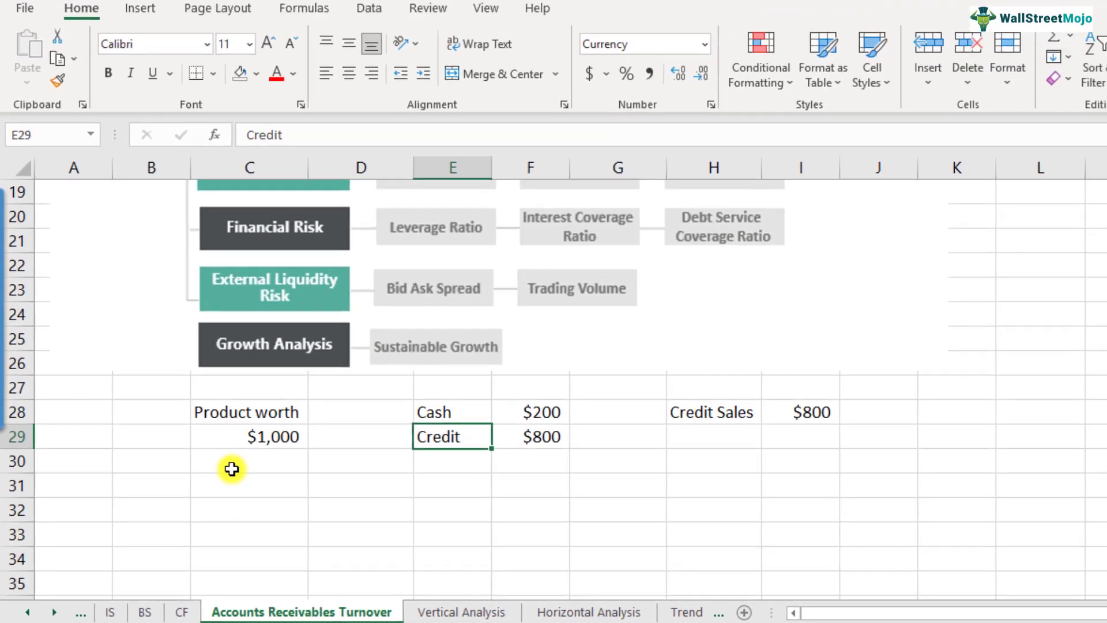
- Fill the Credit $800 cells E29:F29 with yellow
{"action": "key", "text": "shift+Right"}
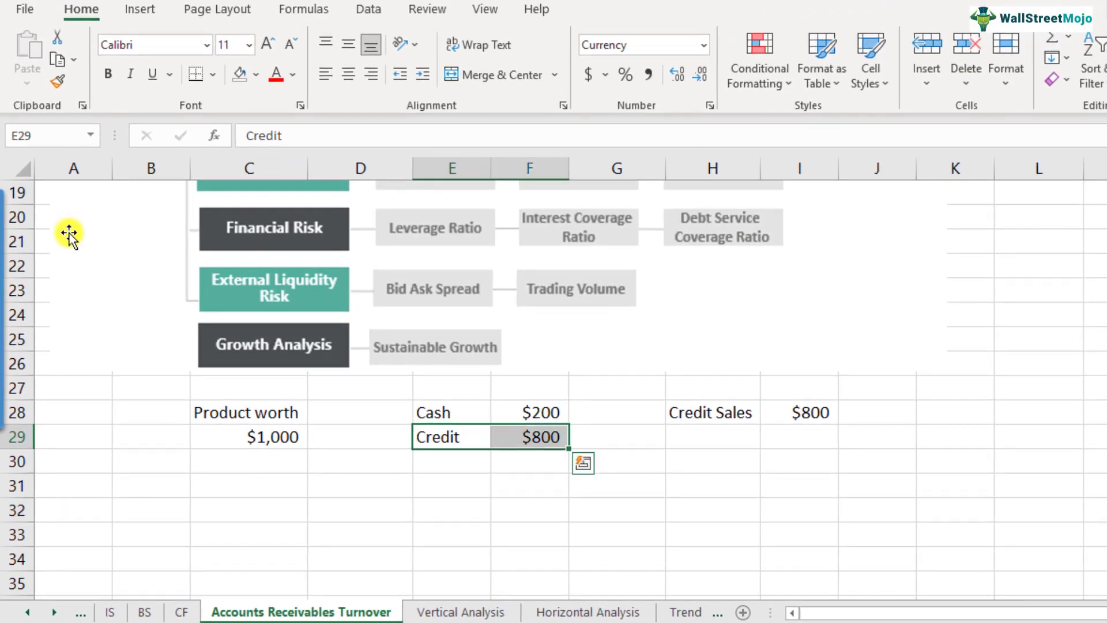
{"action": "left_click", "coordinate": [256, 73]}
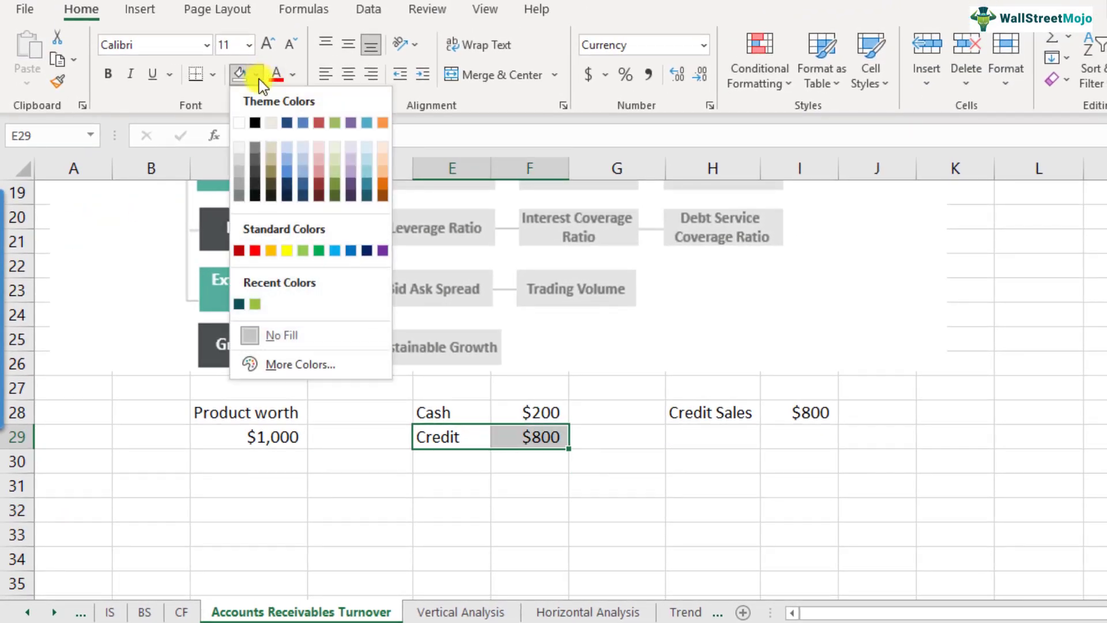
{"action": "left_click", "coordinate": [289, 250]}
{"action": "left_click", "coordinate": [247, 412]}
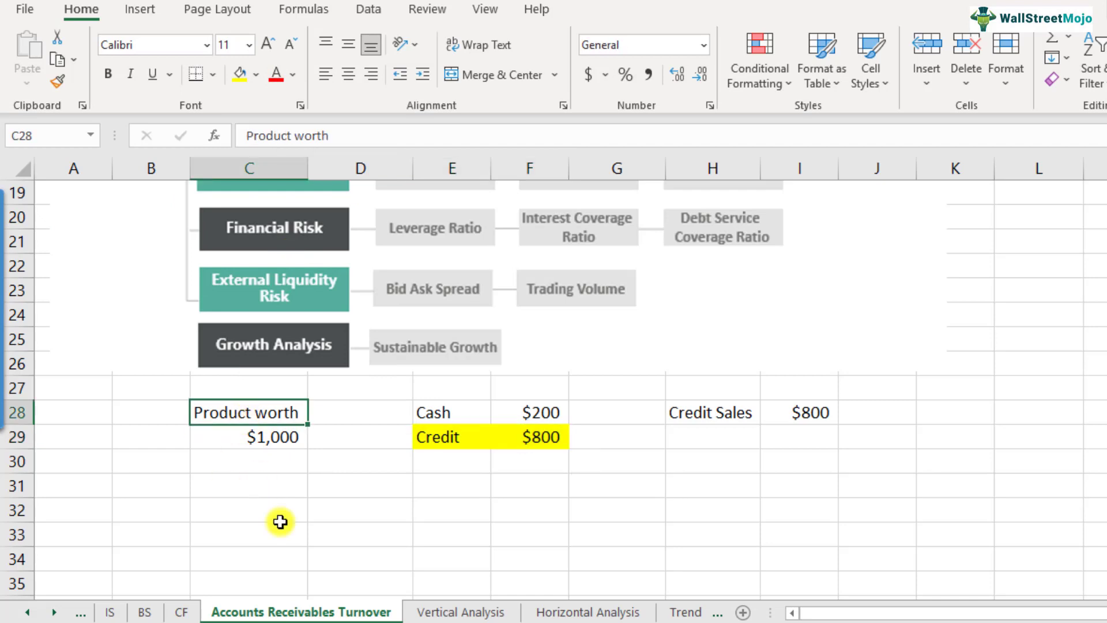
- Label G29 'accounts receivables' beside the Credit amount
{"action": "left_click", "coordinate": [600, 447]}
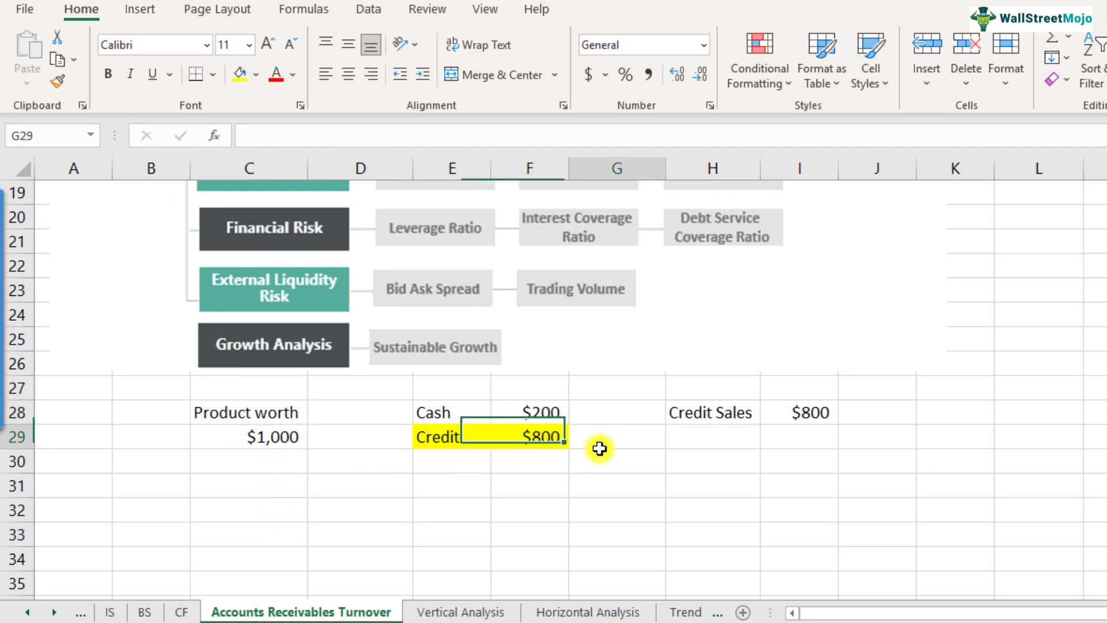
{"action": "type", "text": "accounts"}
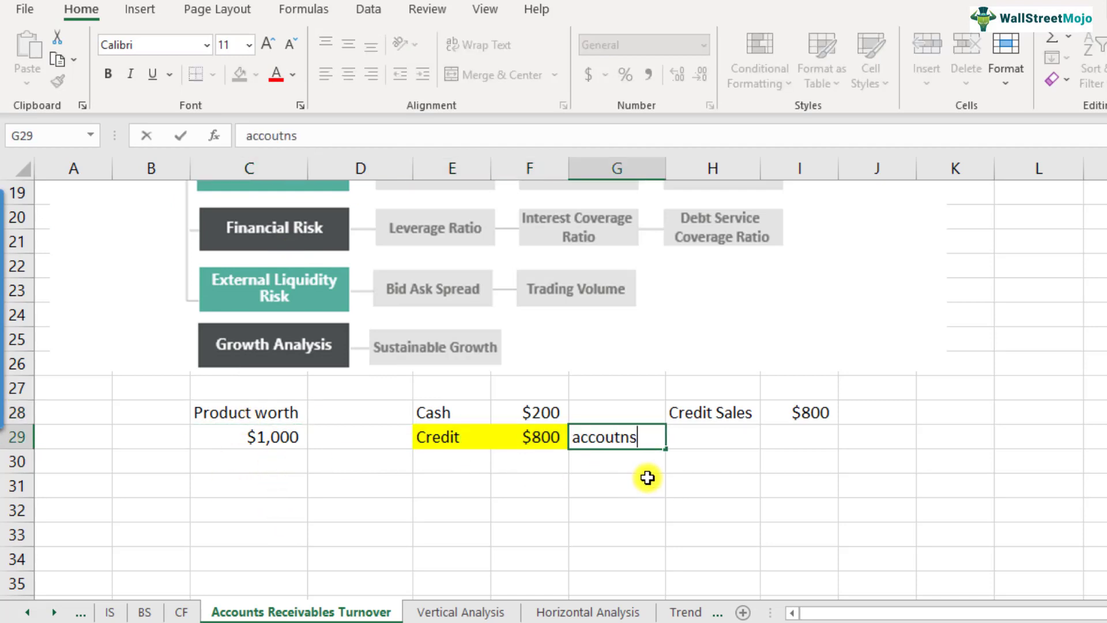
{"action": "key", "text": "BackSpace"}
{"action": "key", "text": "BackSpace"}
{"action": "key", "text": "BackSpace"}
{"action": "type", "text": "nts R"}
{"action": "key", "text": "BackSpace"}
{"action": "type", "text": "receivables"}
{"action": "key", "text": "Return"}
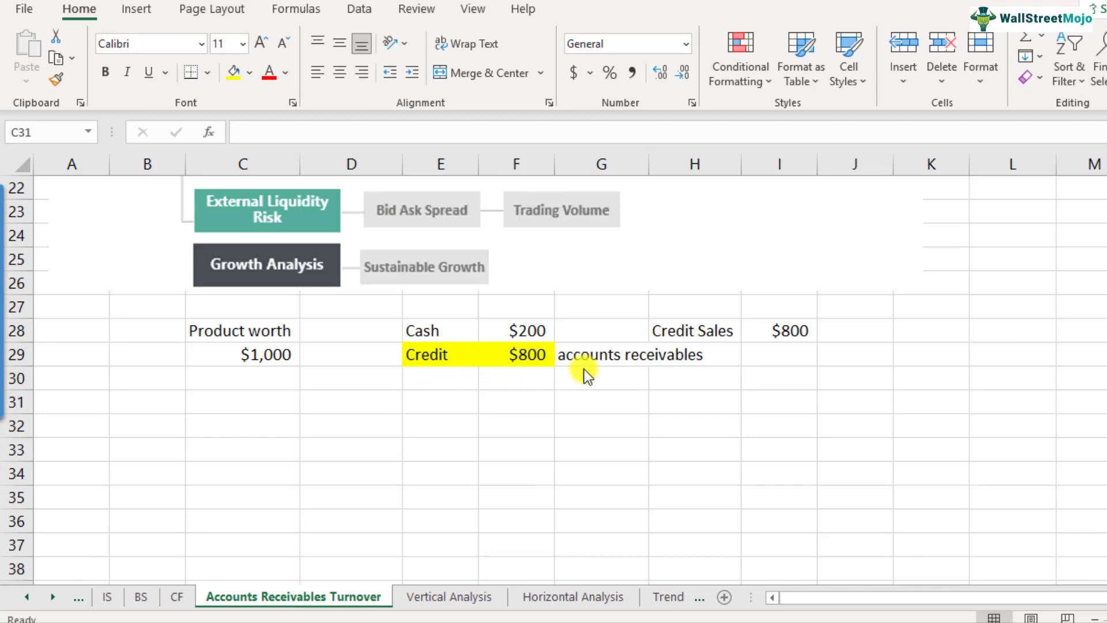
- Enter 'Credit Sales' with $8,000 in C31:D31
{"action": "key", "text": "shift+Right"}
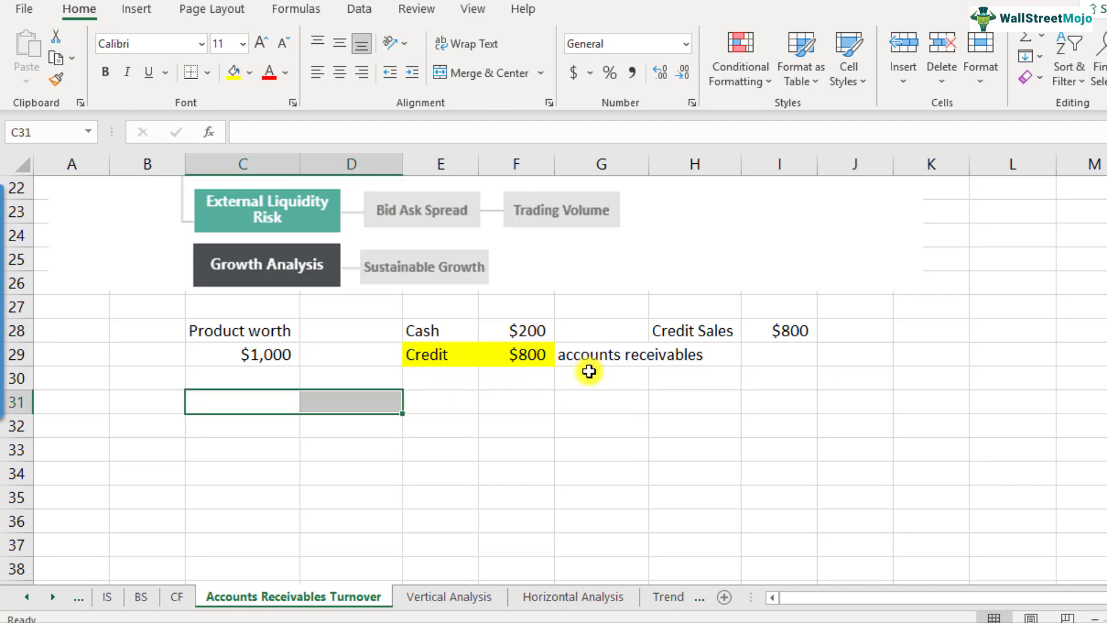
{"action": "left_click", "coordinate": [589, 355]}
{"action": "left_click", "coordinate": [274, 404]}
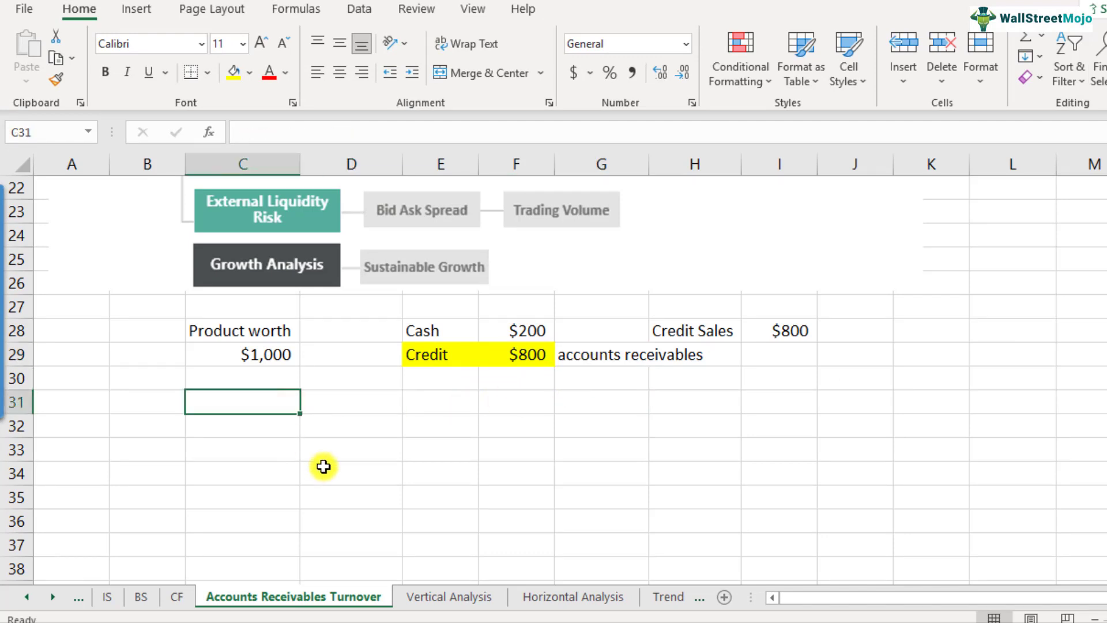
{"action": "type", "text": "C"}
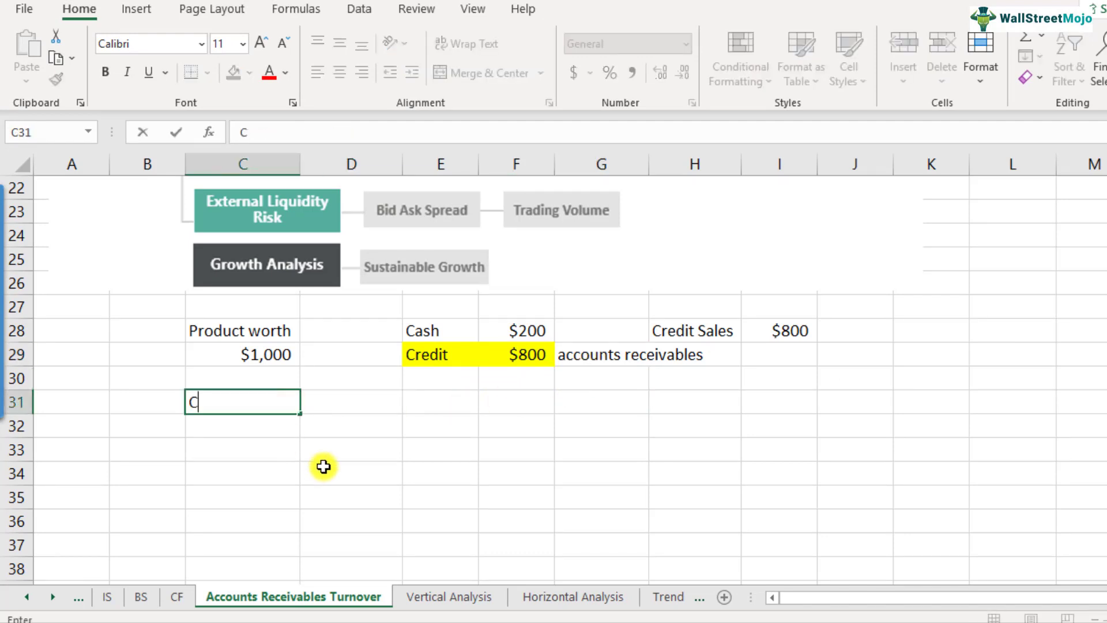
{"action": "type", "text": "redit Sales"}
{"action": "key", "text": "Return"}
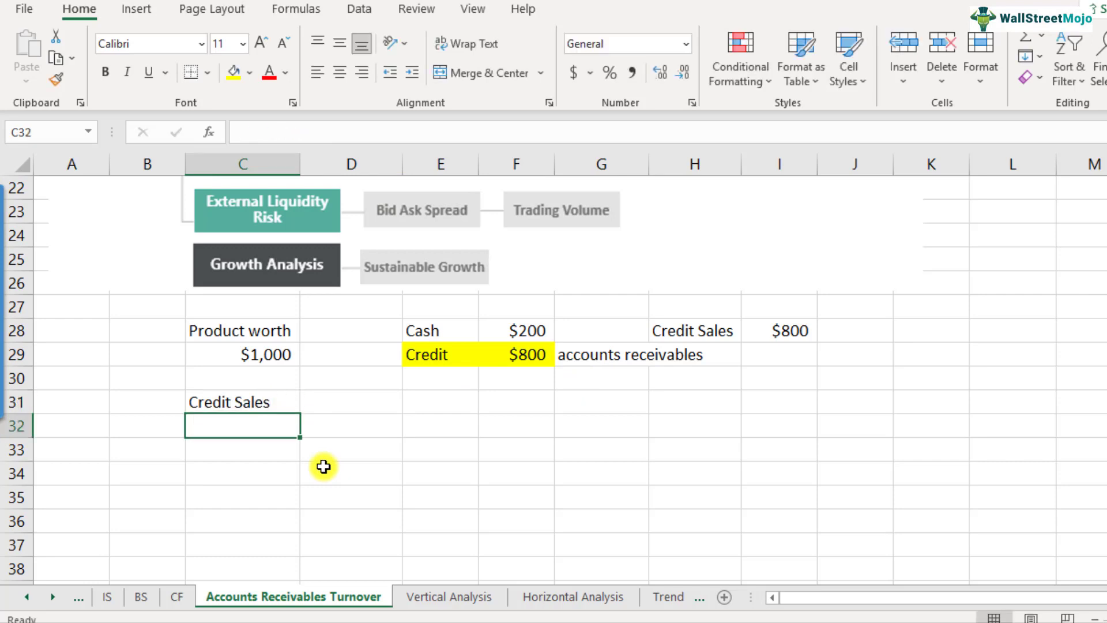
{"action": "key", "text": "Up"}
{"action": "key", "text": "Right"}
{"action": "type", "text": "$8,000"}
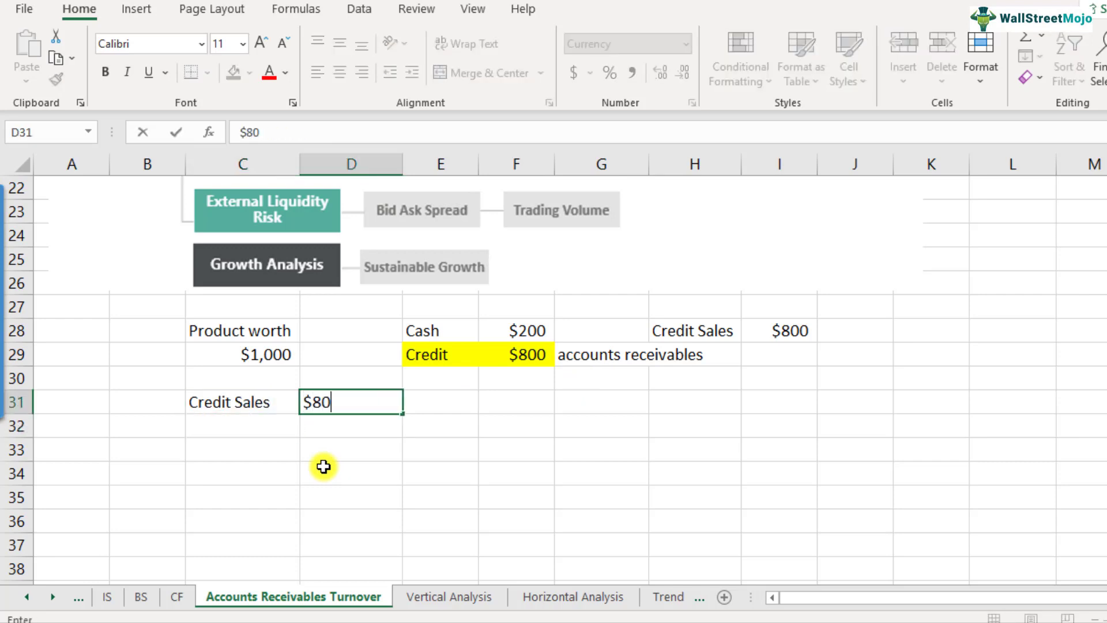
{"action": "key", "text": "Return"}
- Enter the Accounts Receivables label in C32 with $1600 in D32
{"action": "key", "text": "Left"}
{"action": "type", "text": "Ac"}
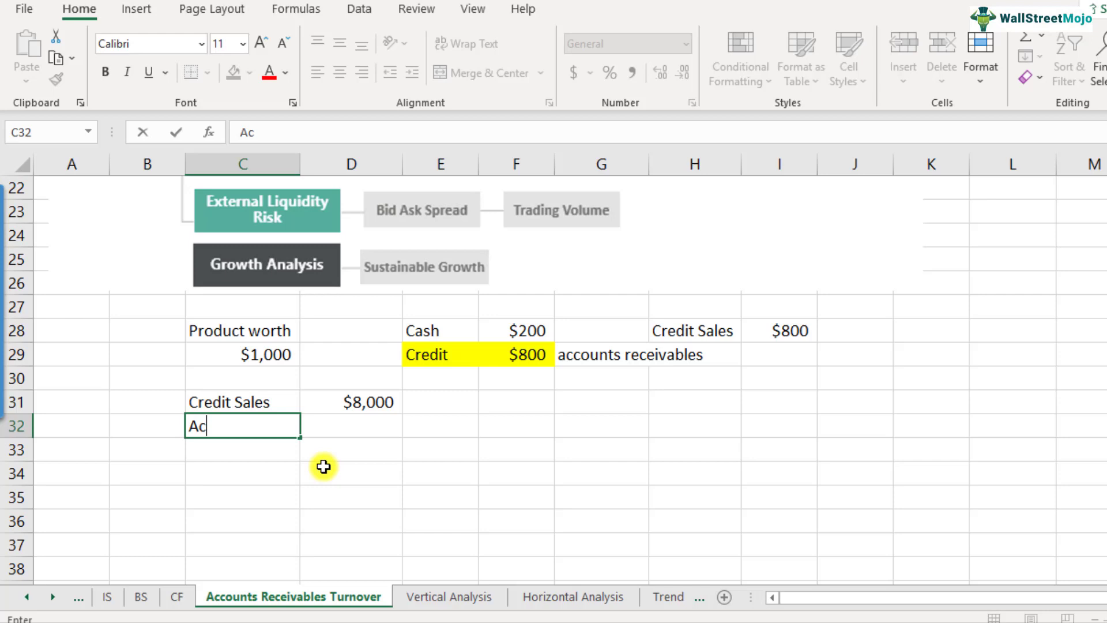
{"action": "type", "text": "counts Receivalbes"}
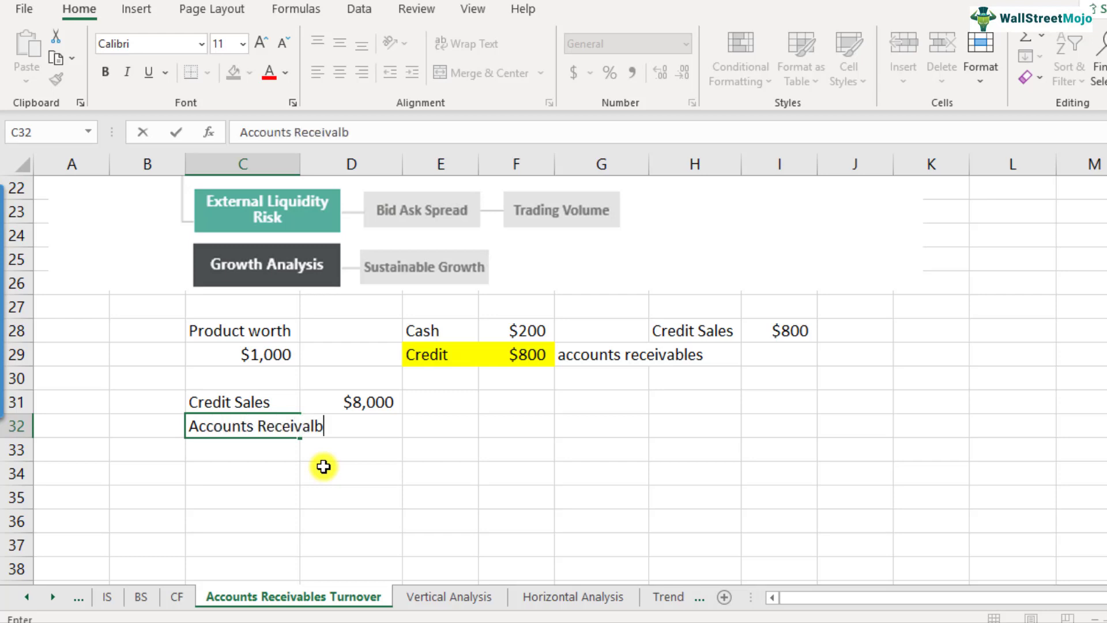
{"action": "key", "text": "Return"}
{"action": "key", "text": "Up"}
{"action": "key", "text": "Right"}
{"action": "type", "text": "$1600"}
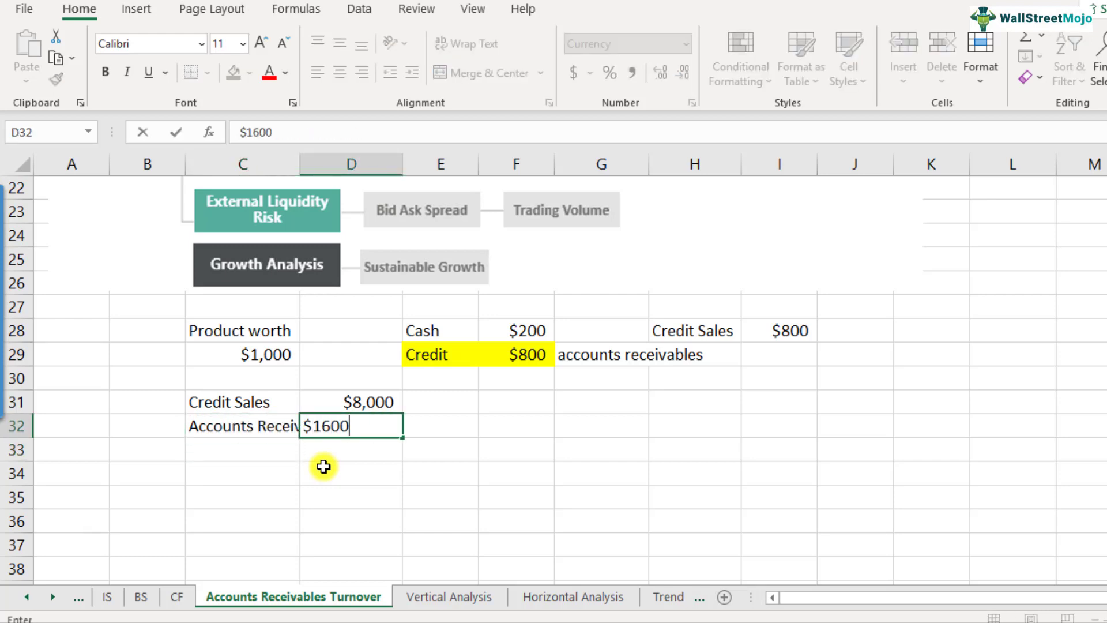
{"action": "key", "text": "Return"}
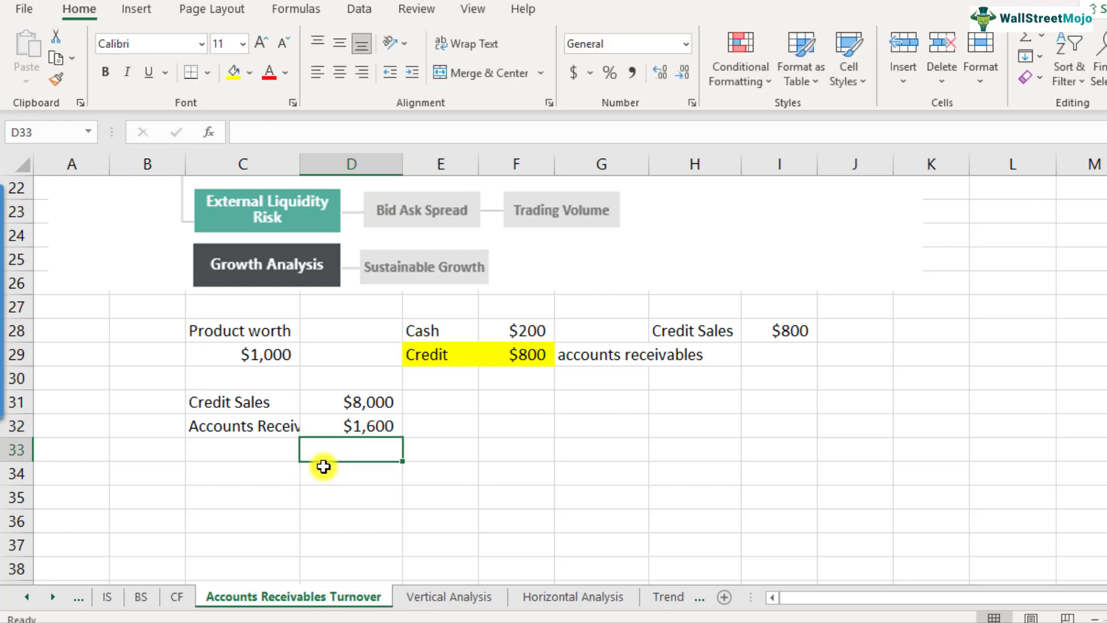
{"action": "key", "text": "Up"}
{"action": "key", "text": "Up"}
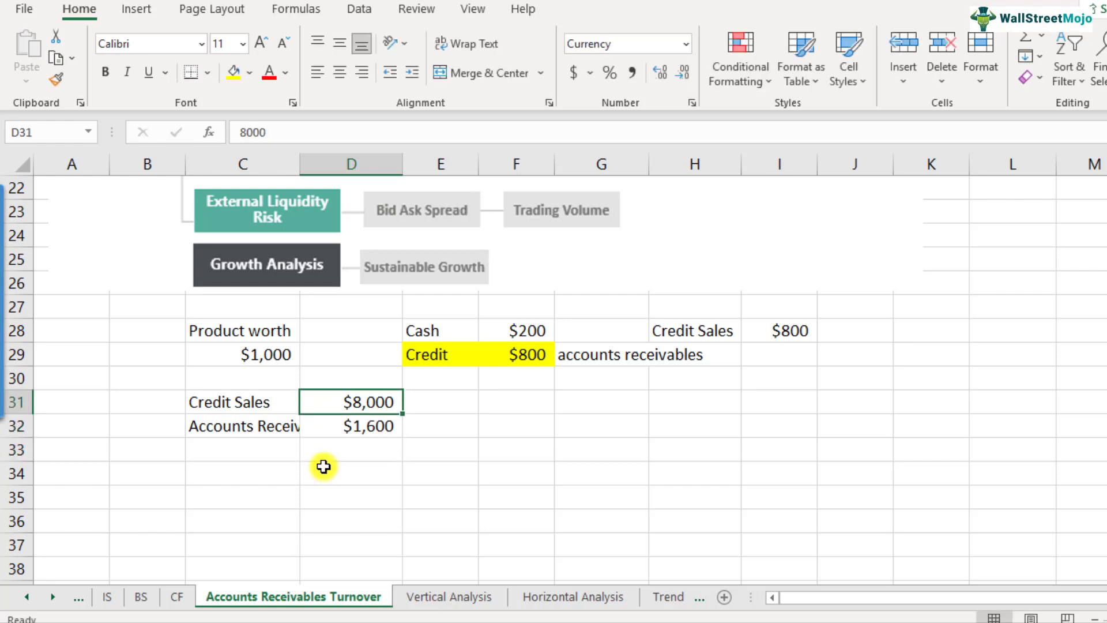
{"action": "key", "text": "Down"}
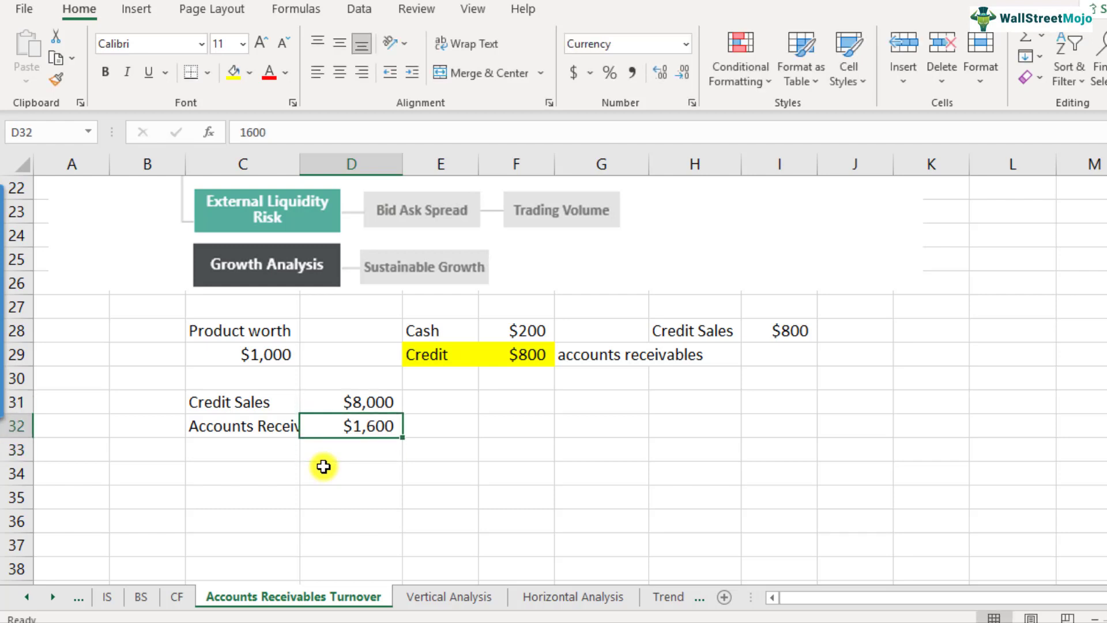
{"action": "key", "text": "Up"}
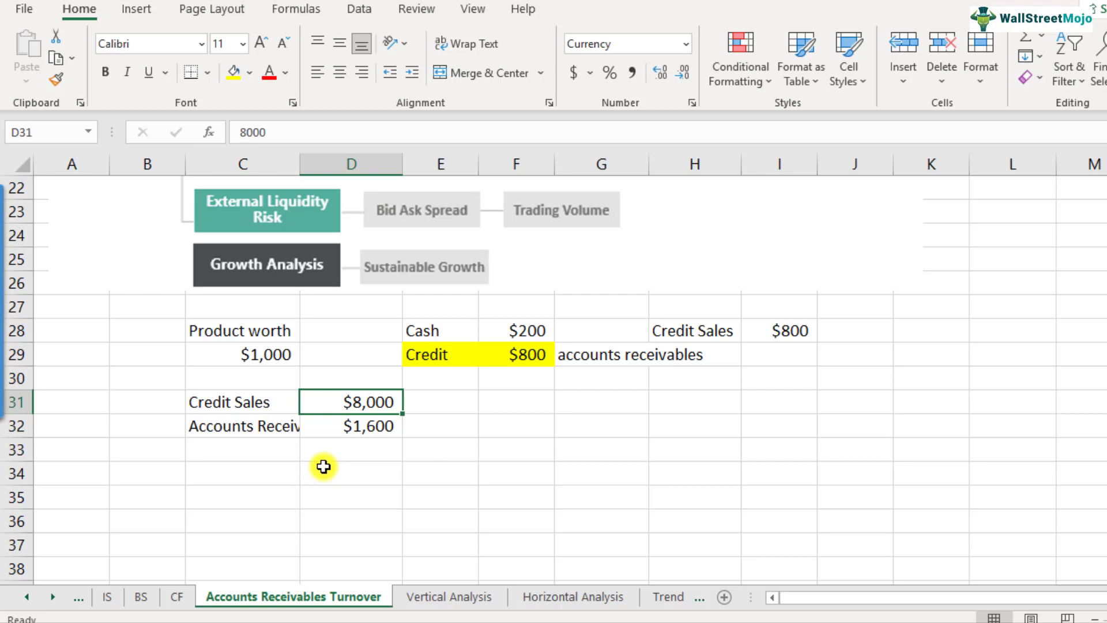
{"action": "key", "text": "Down"}
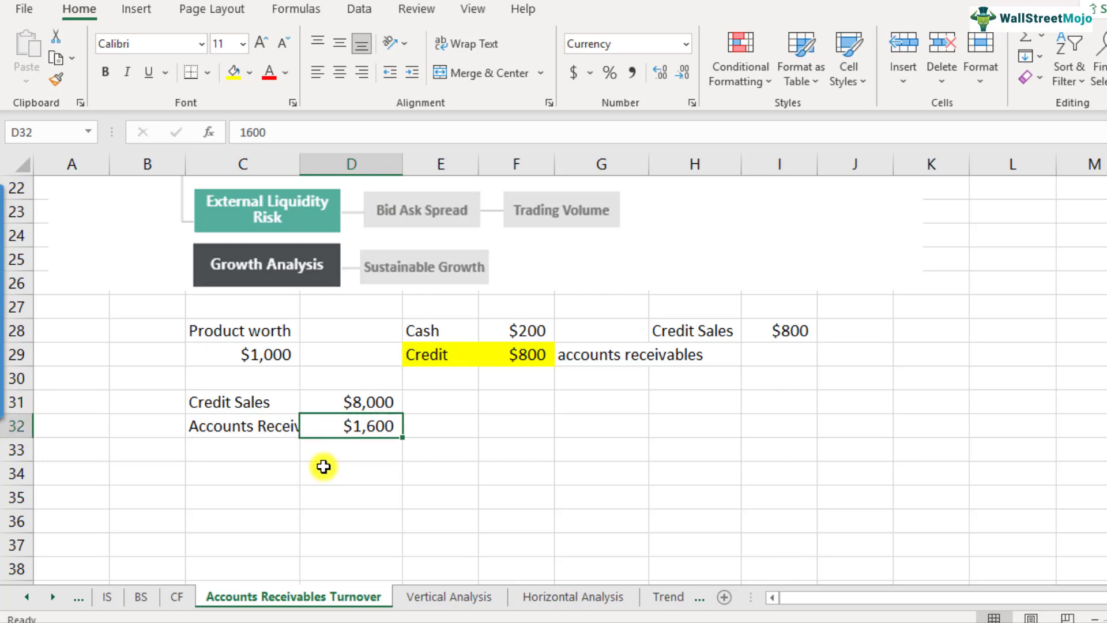
- Try $8000 in D32, then edit the value back to $1,600
{"action": "type", "text": "$8000"}
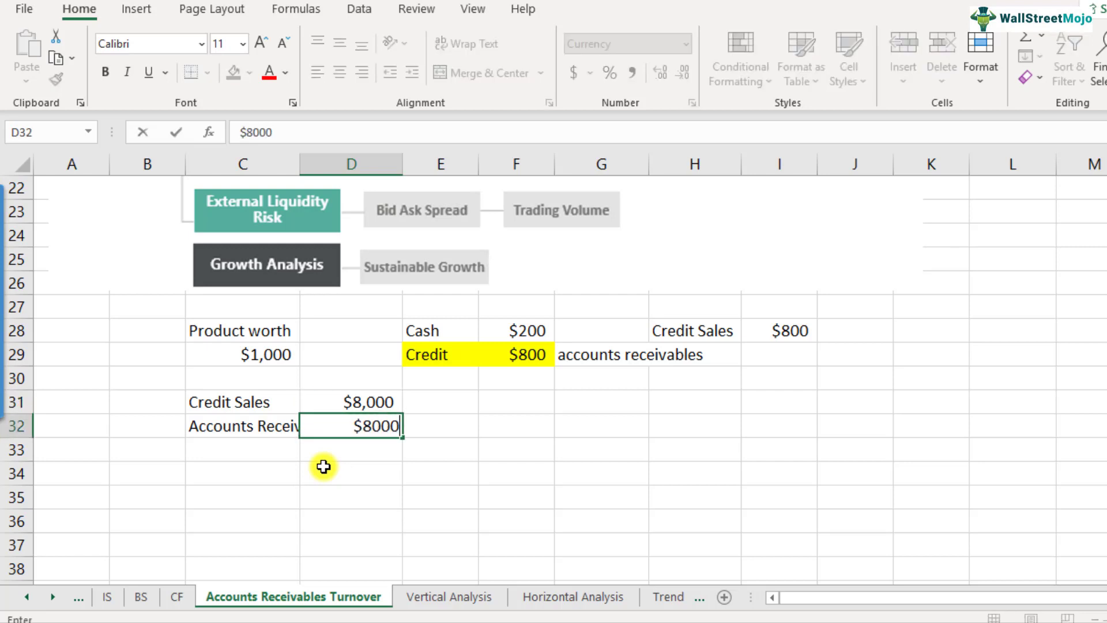
{"action": "key", "text": "Return"}
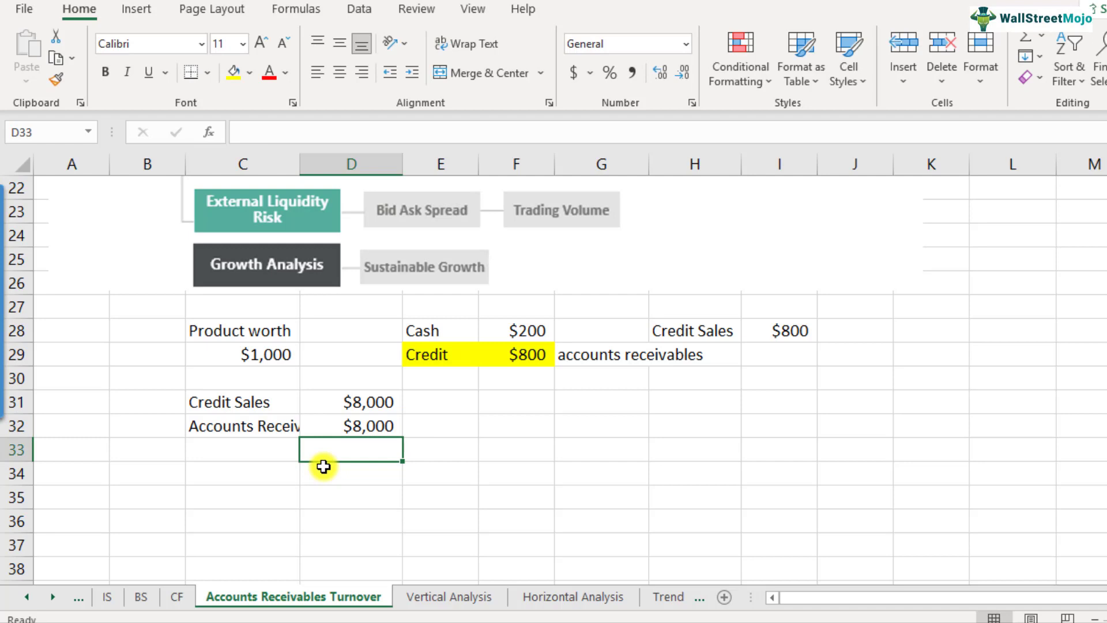
{"action": "key", "text": "Up"}
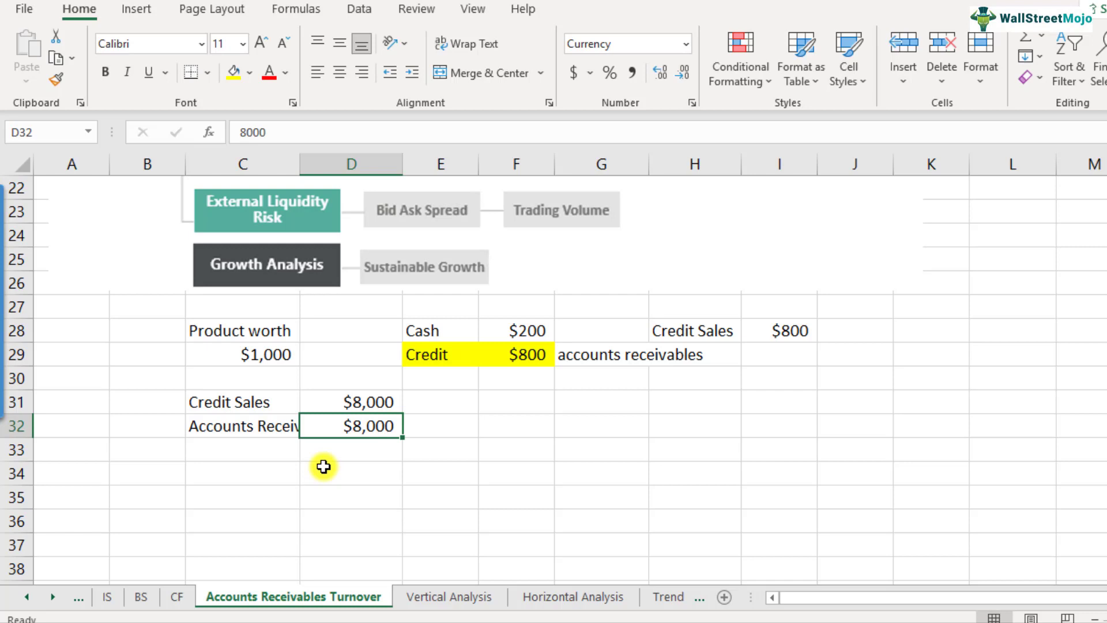
{"action": "key", "text": "F2"}
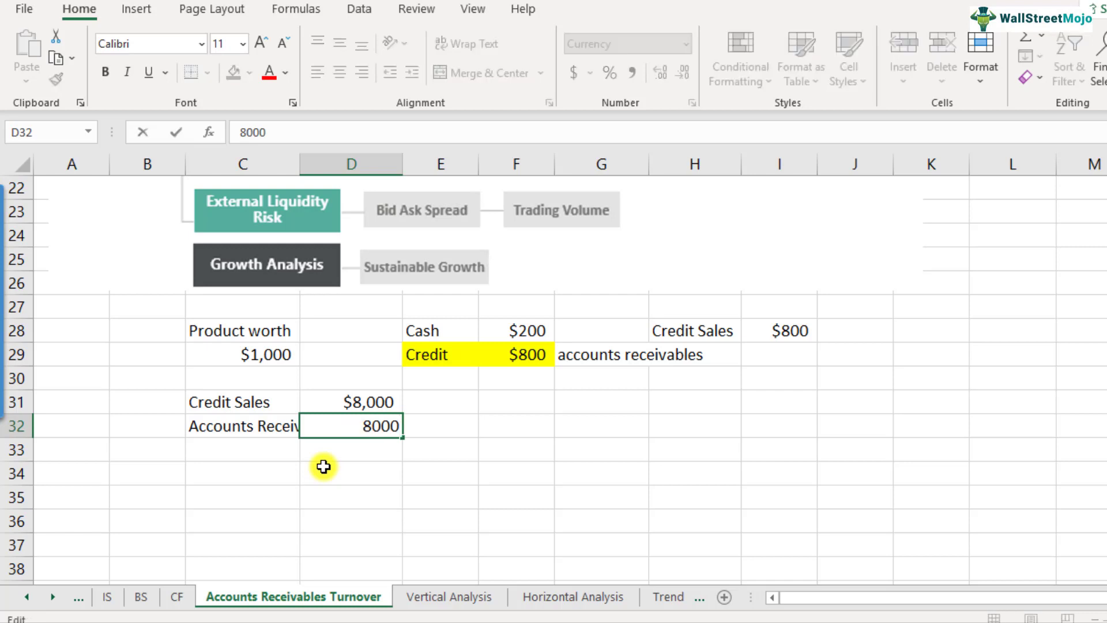
{"action": "key", "text": "Left"}
{"action": "key", "text": "Left"}
{"action": "key", "text": "Left"}
{"action": "key", "text": "shift+Left"}
{"action": "type", "text": "16"}
{"action": "key", "text": "Return"}
{"action": "key", "text": "Up"}
{"action": "key", "text": "F2"}
{"action": "key", "text": "BackSpace"}
{"action": "key", "text": "Return"}
{"action": "key", "text": "Up"}
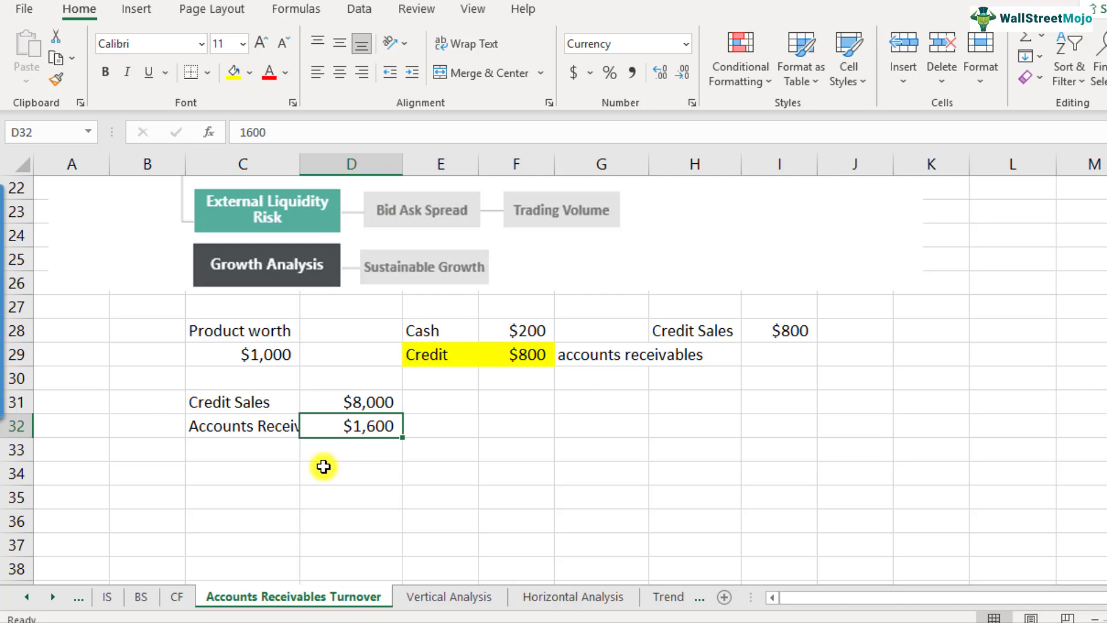
{"action": "key", "text": "Down"}
{"action": "key", "text": "Down"}
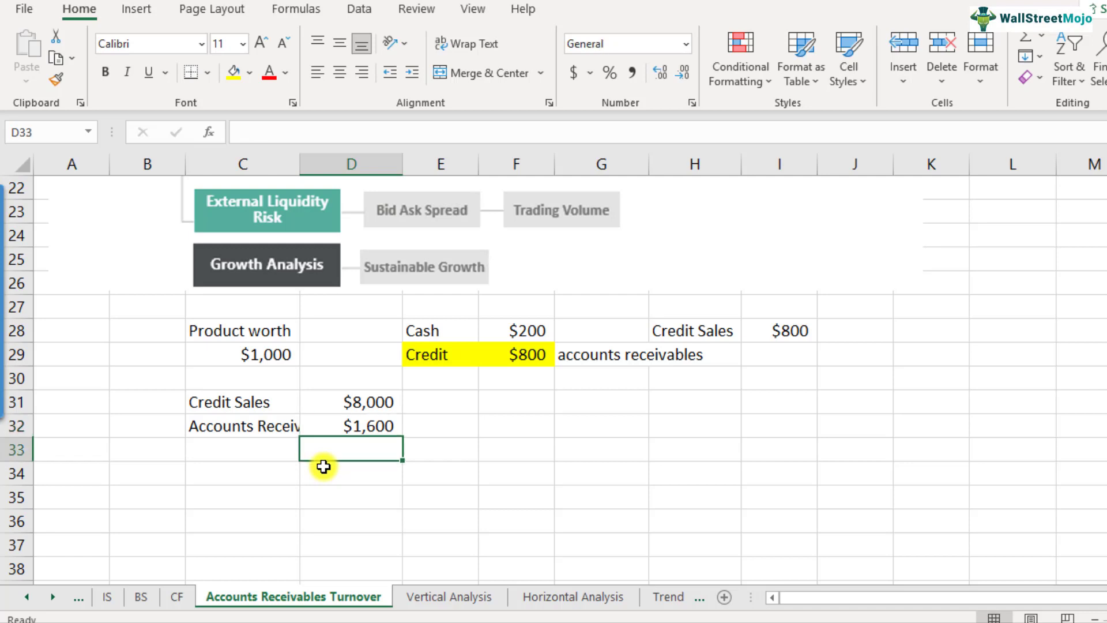
{"action": "key", "text": "Left"}
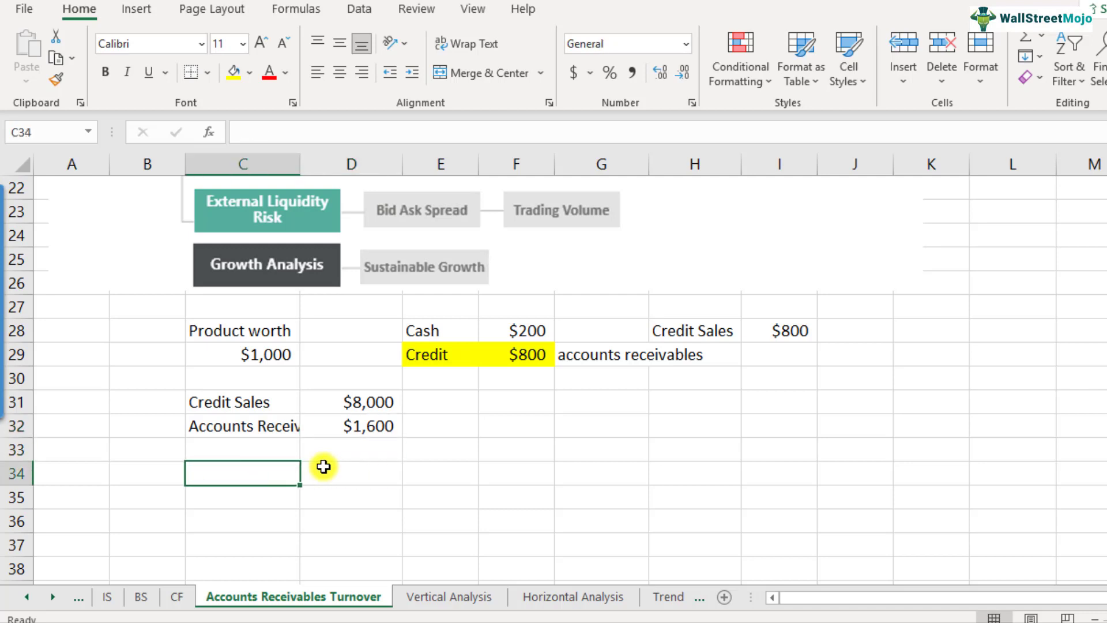
- Label C34 'Credit Sales/ Accounts Receivables'
{"action": "type", "text": "Credit Sale "}
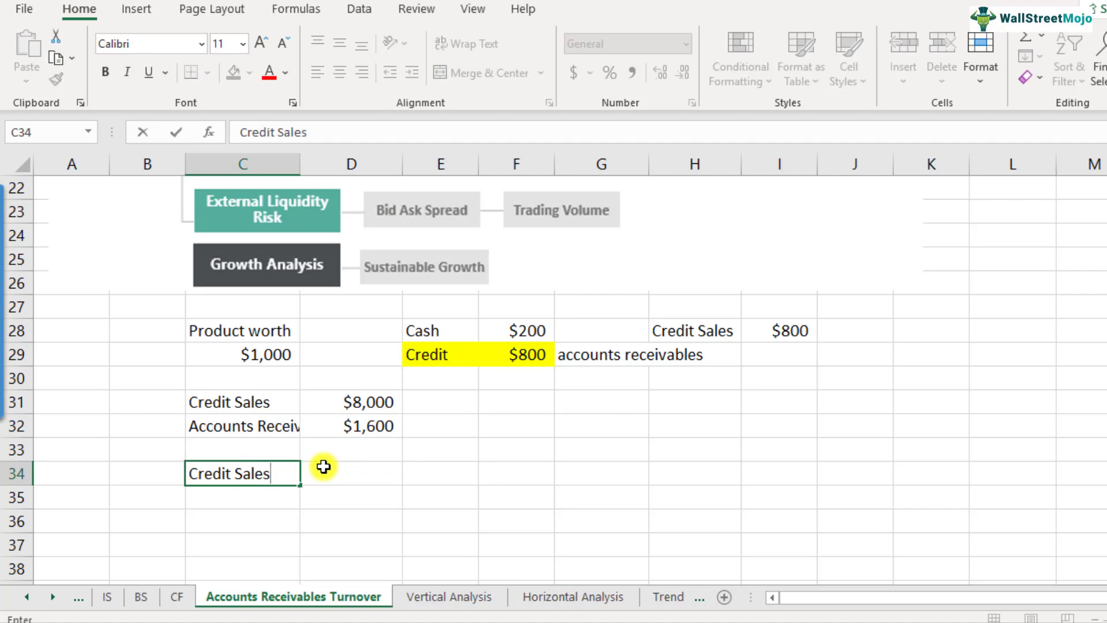
{"action": "type", "text": "/ Accounts R"}
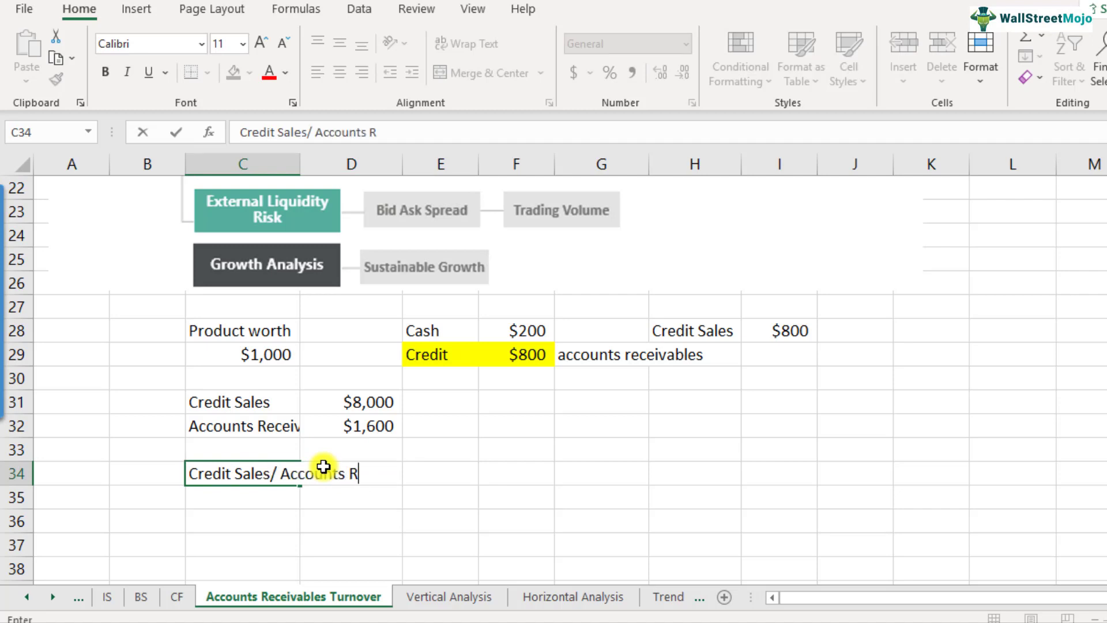
{"action": "type", "text": "eceivables"}
{"action": "key", "text": "Return"}
{"action": "key", "text": "Up"}
{"action": "key", "text": "Right"}
{"action": "key", "text": "Right"}
{"action": "key", "text": "Right"}
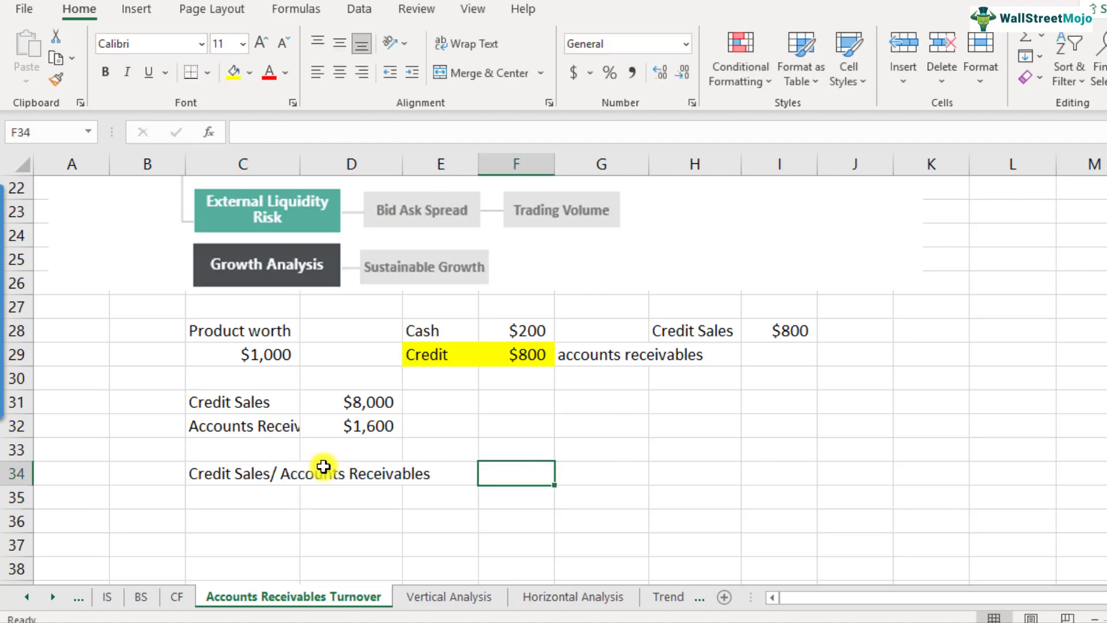
- Enter =D31/D32 in F34, giving a receivables turnover of 5, and review the inputs
{"action": "type", "text": "="}
{"action": "key", "text": "Up"}
{"action": "key", "text": "Up"}
{"action": "key", "text": "Up"}
{"action": "key", "text": "Up"}
{"action": "key", "text": "Left"}
{"action": "key", "text": "Left"}
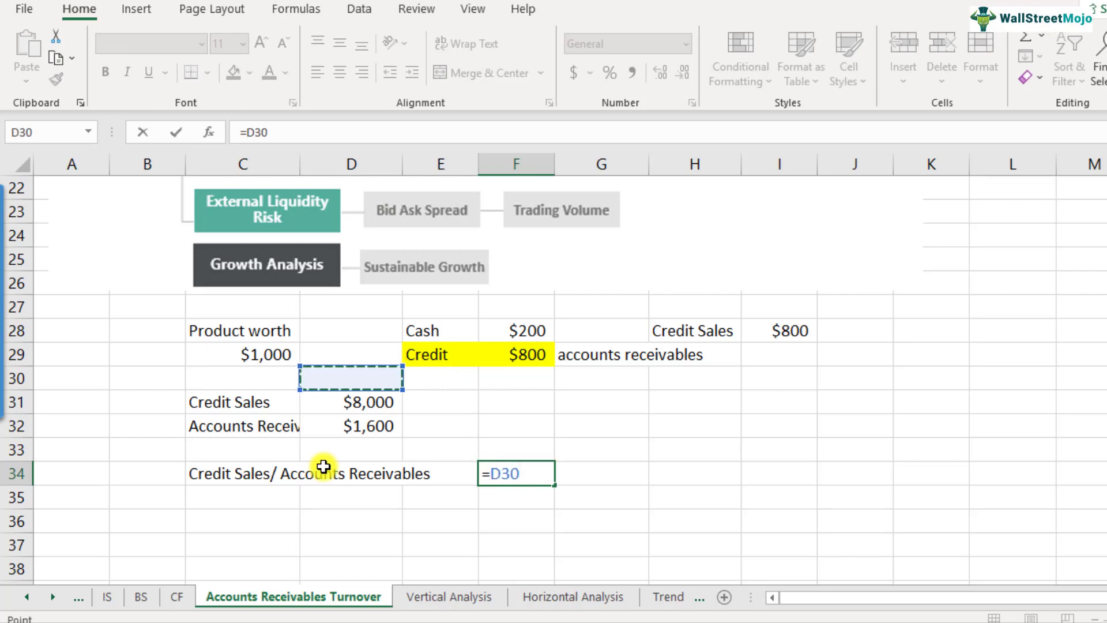
{"action": "key", "text": "Down"}
{"action": "type", "text": "/"}
{"action": "key", "text": "Up"}
{"action": "key", "text": "Up"}
{"action": "key", "text": "Left"}
{"action": "key", "text": "Left"}
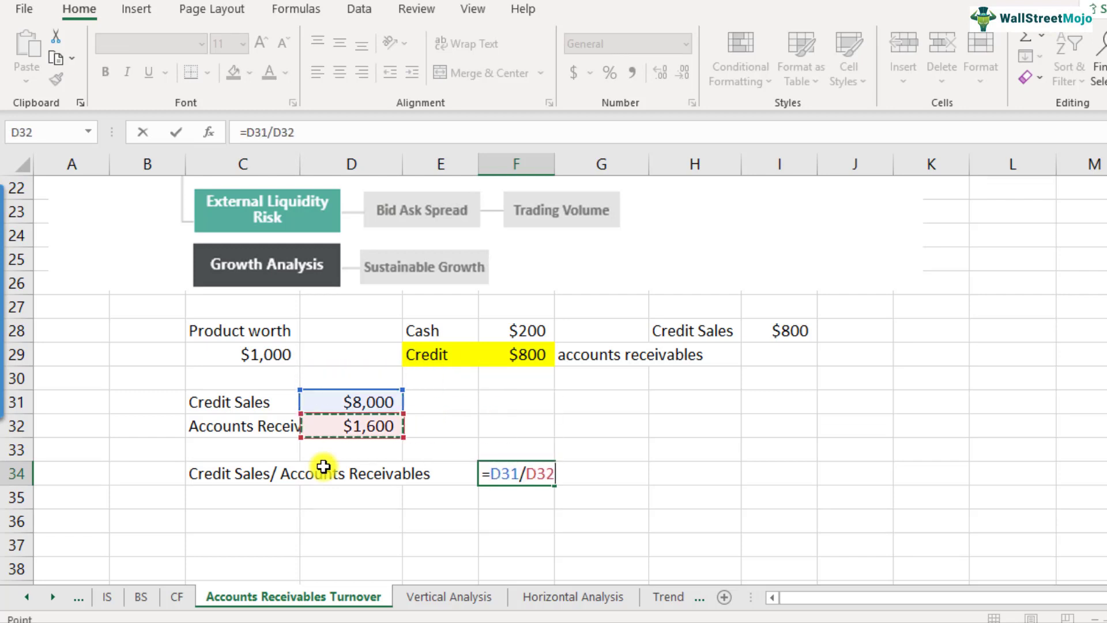
{"action": "key", "text": "Return"}
{"action": "key", "text": "Up"}
{"action": "key", "text": "F2"}
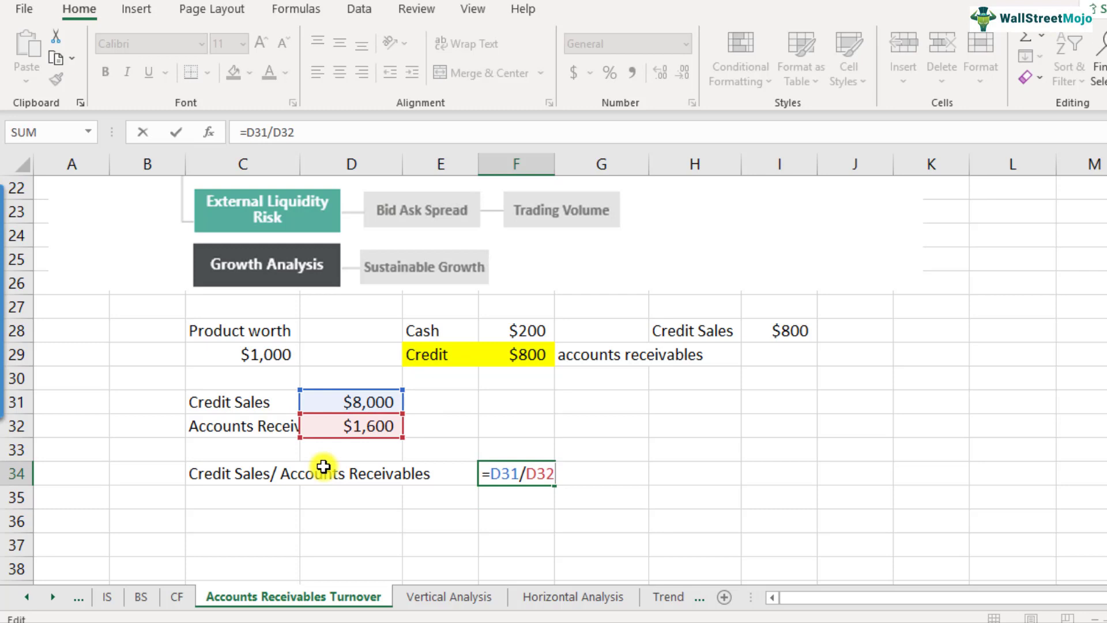
{"action": "key", "text": "Escape"}
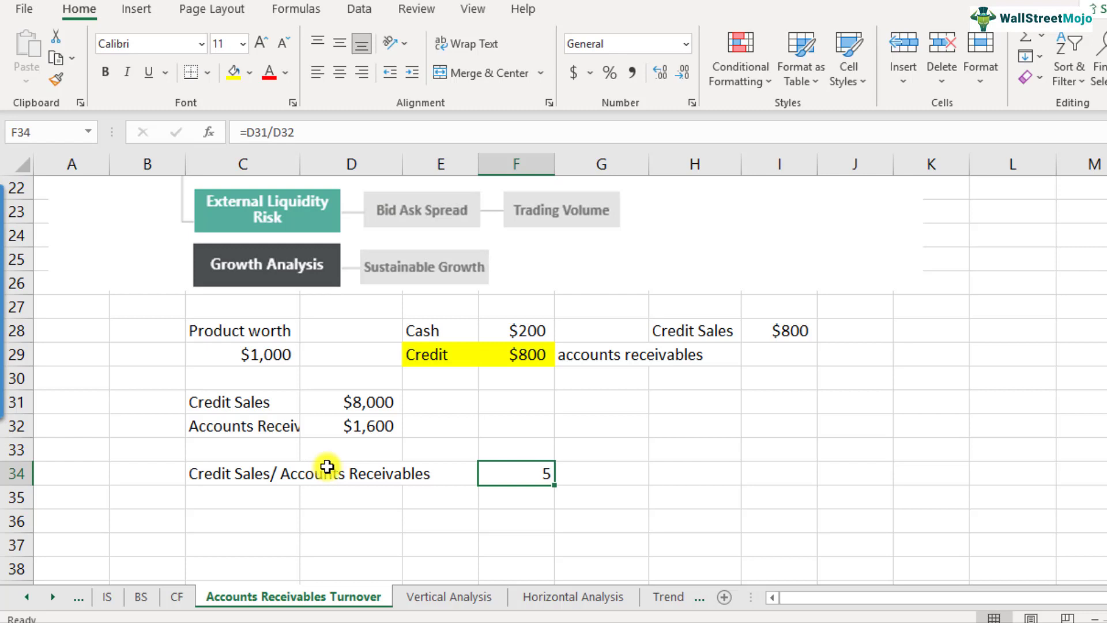
{"action": "left_click", "coordinate": [372, 428]}
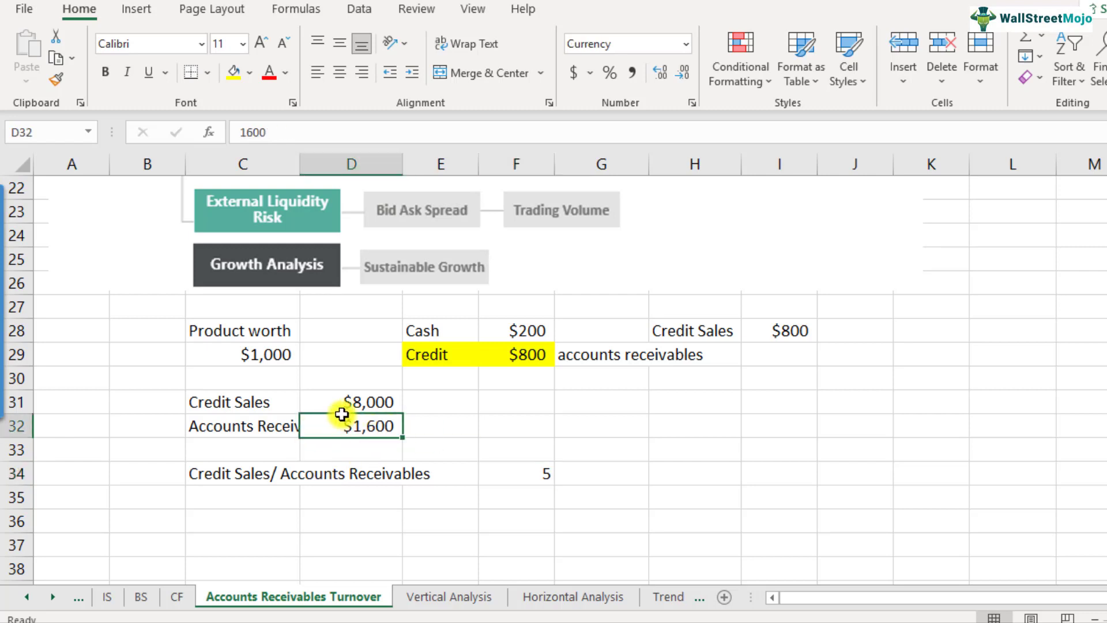
{"action": "left_click", "coordinate": [366, 399]}
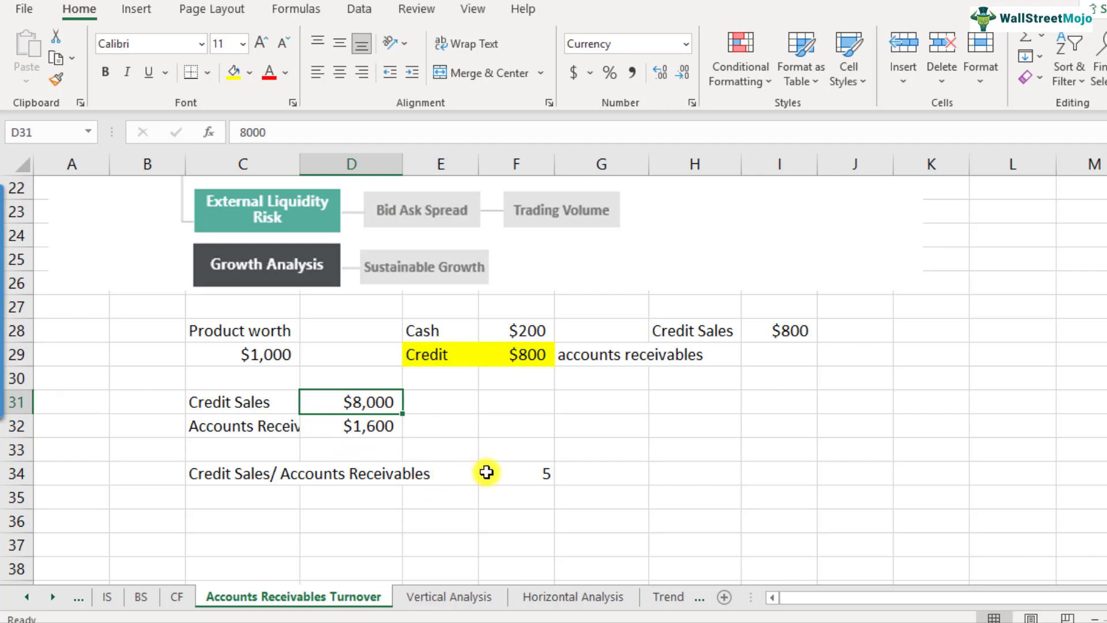
{"action": "left_click", "coordinate": [520, 470]}
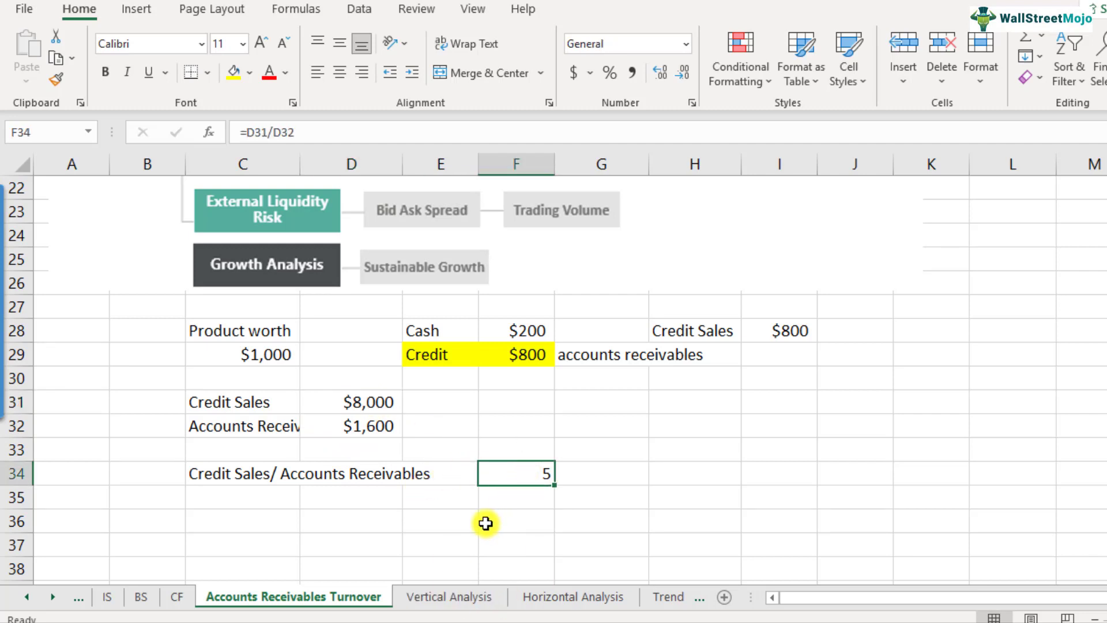
{"action": "left_click", "coordinate": [436, 505]}
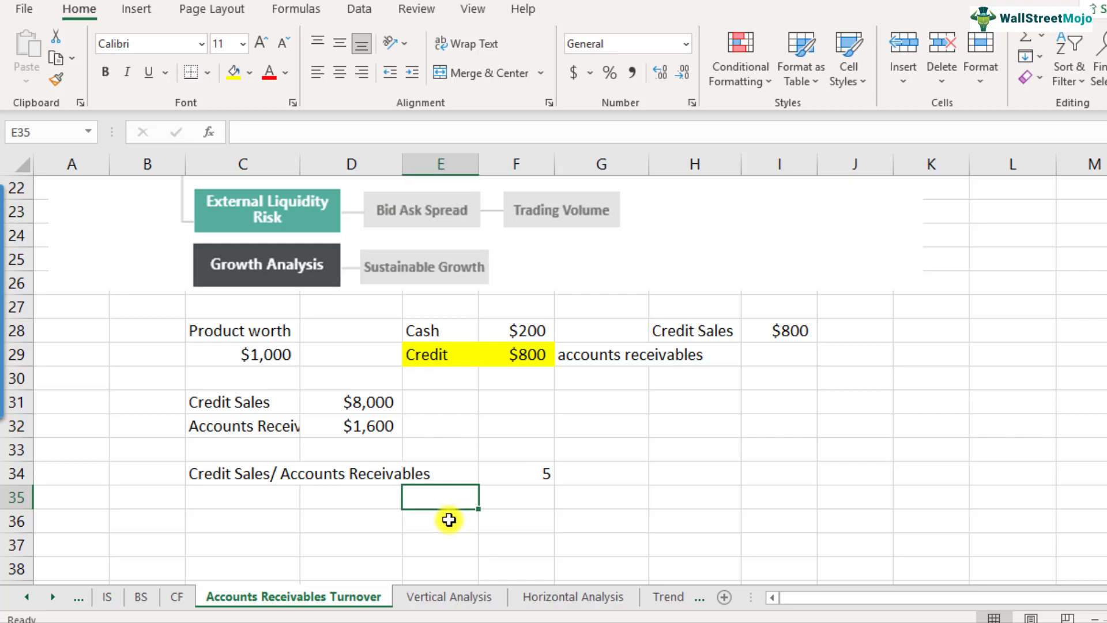
- Enter 365 in E35 and =E35/F34 in F35, giving 73 days
{"action": "type", "text": "365"}
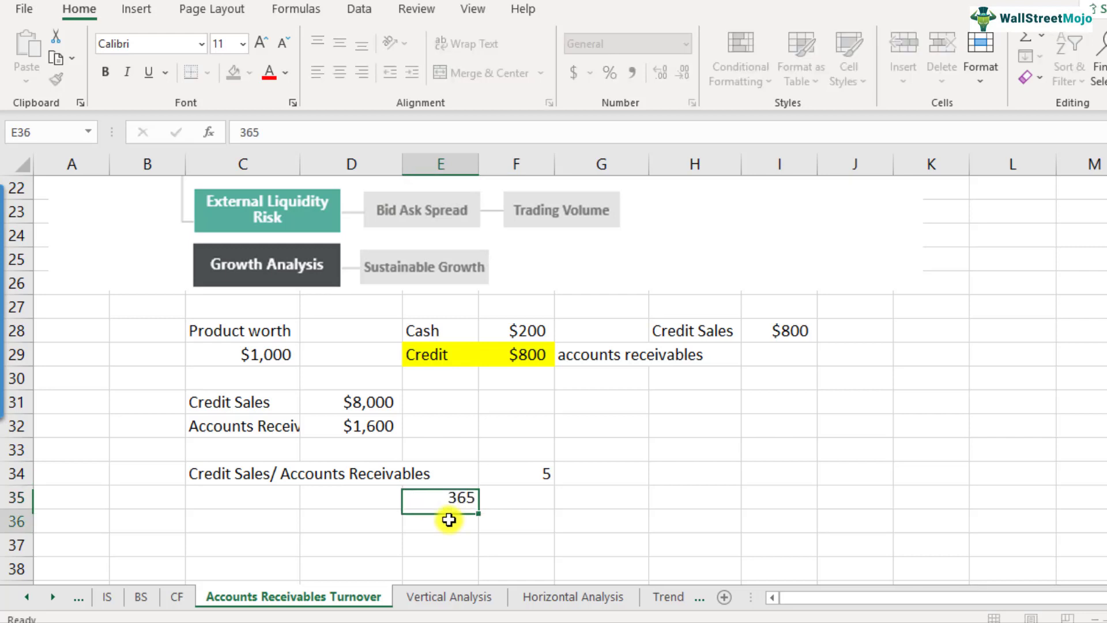
{"action": "key", "text": "Tab"}
{"action": "type", "text": "="}
{"action": "key", "text": "Left"}
{"action": "type", "text": "/"}
{"action": "key", "text": "Up"}
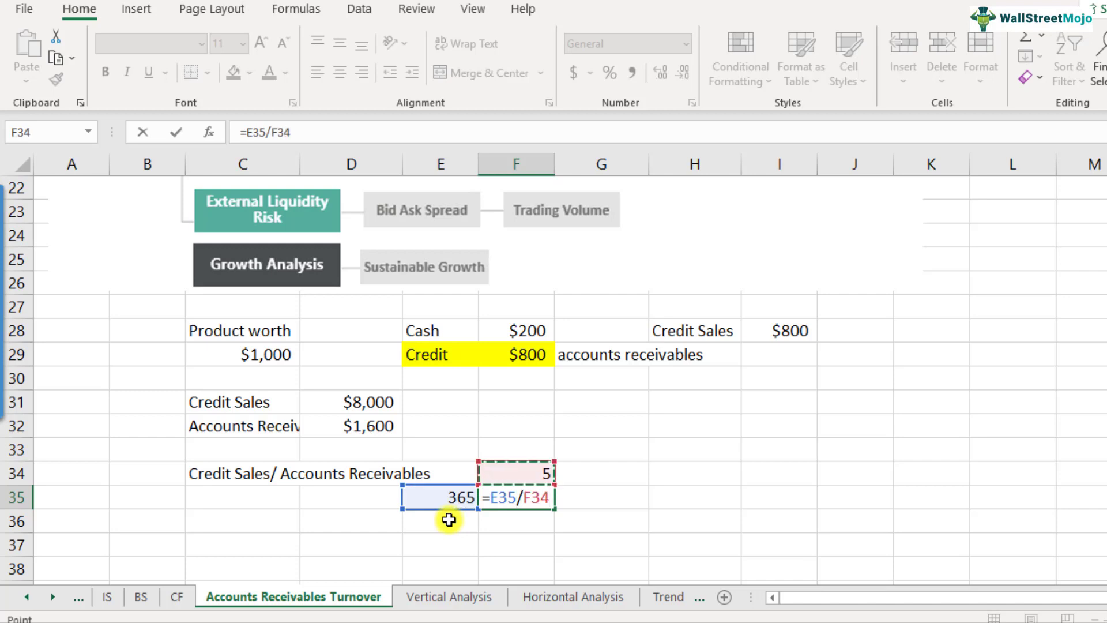
{"action": "key", "text": "Return"}
{"action": "key", "text": "Up"}
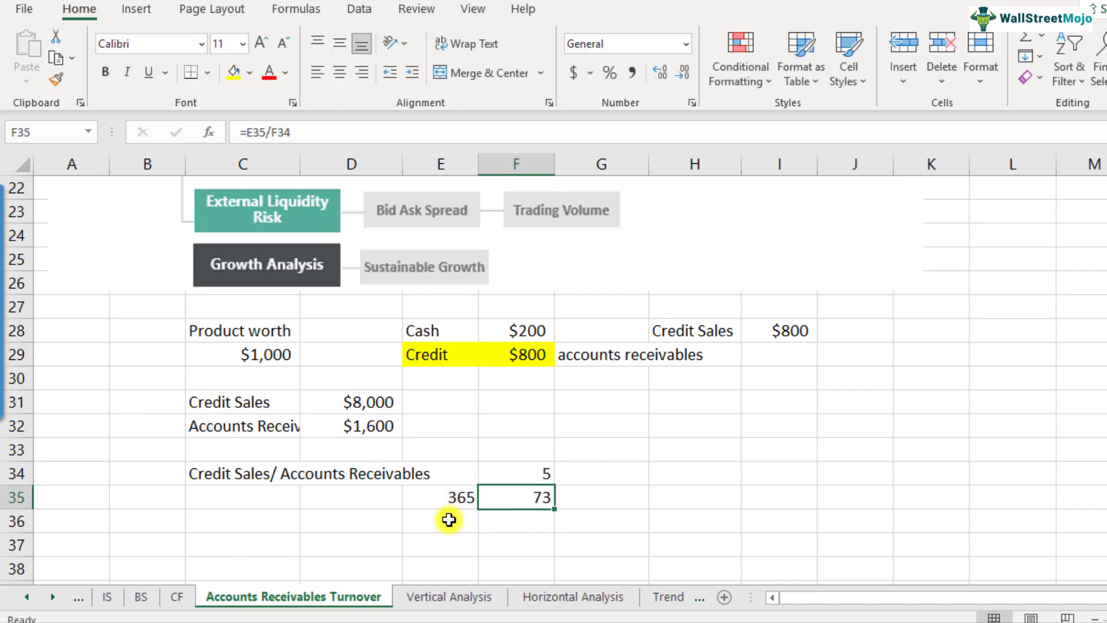
{"action": "left_click", "coordinate": [366, 426]}
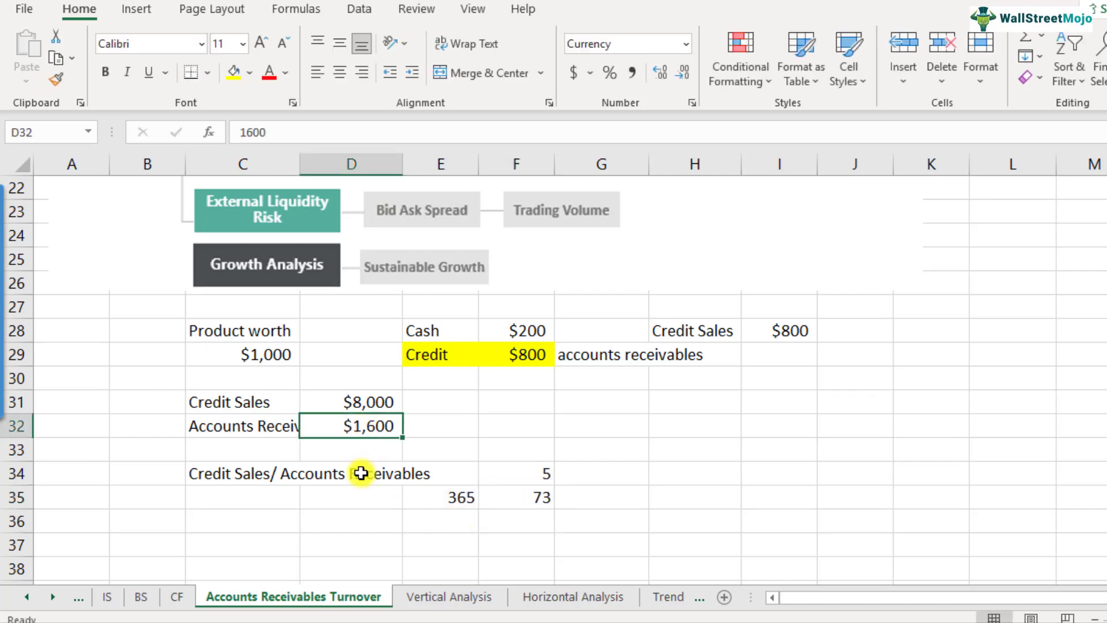
{"action": "left_click", "coordinate": [544, 501]}
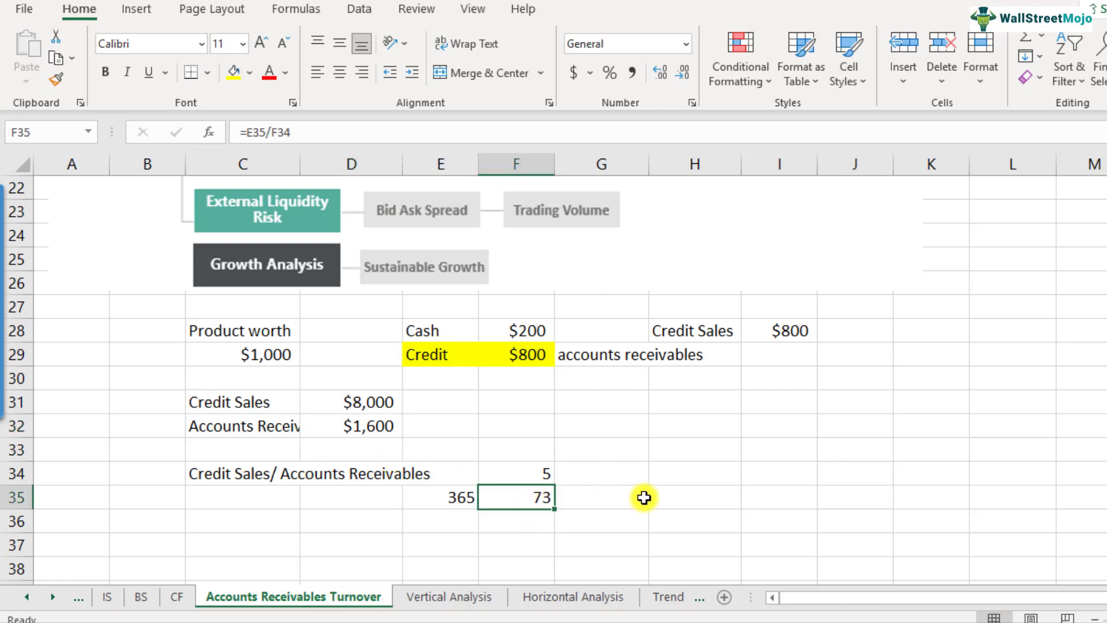
- Write 'company is collecting $1600 worth of receivables every 73 days;' in D36
{"action": "left_click", "coordinate": [389, 519]}
{"action": "type", "text": "company is "}
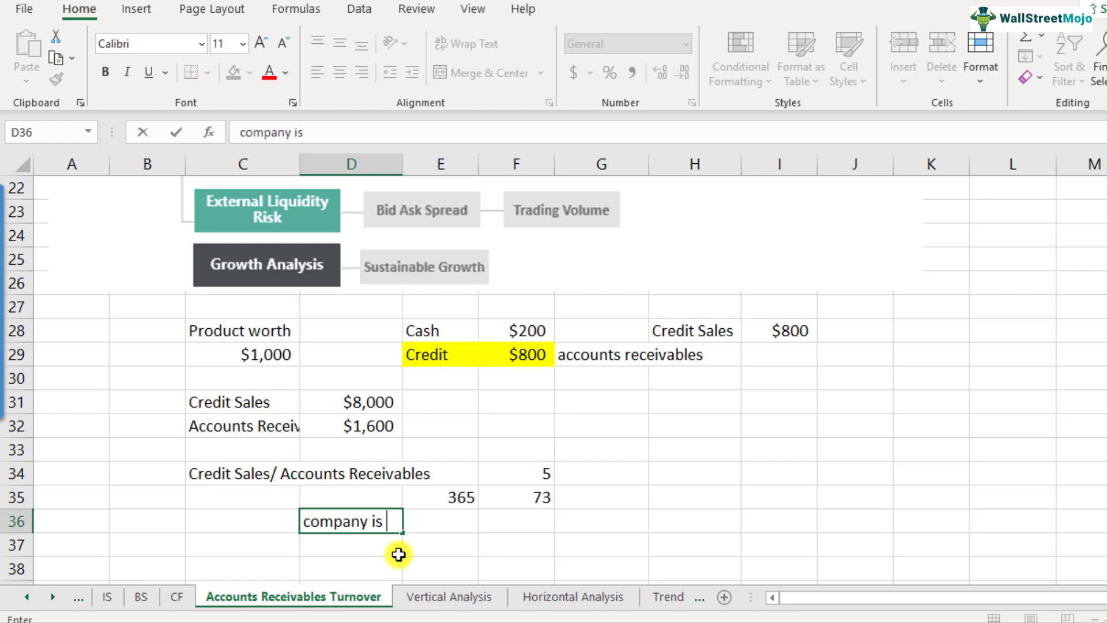
{"action": "type", "text": "collecting "}
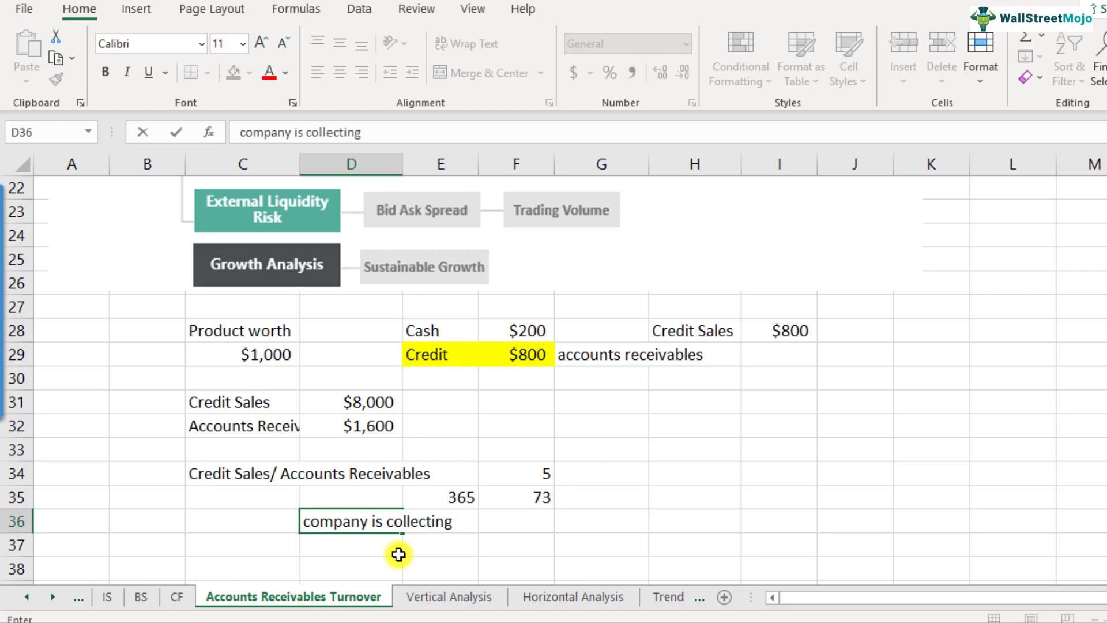
{"action": "type", "text": "$1600 worth "}
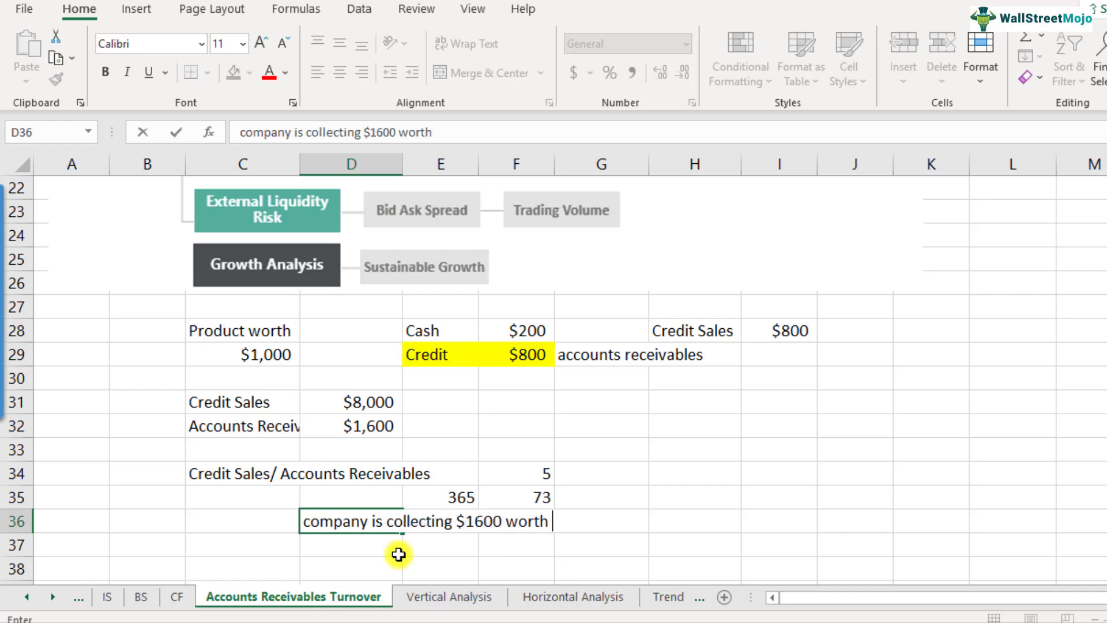
{"action": "type", "text": "of receivable"}
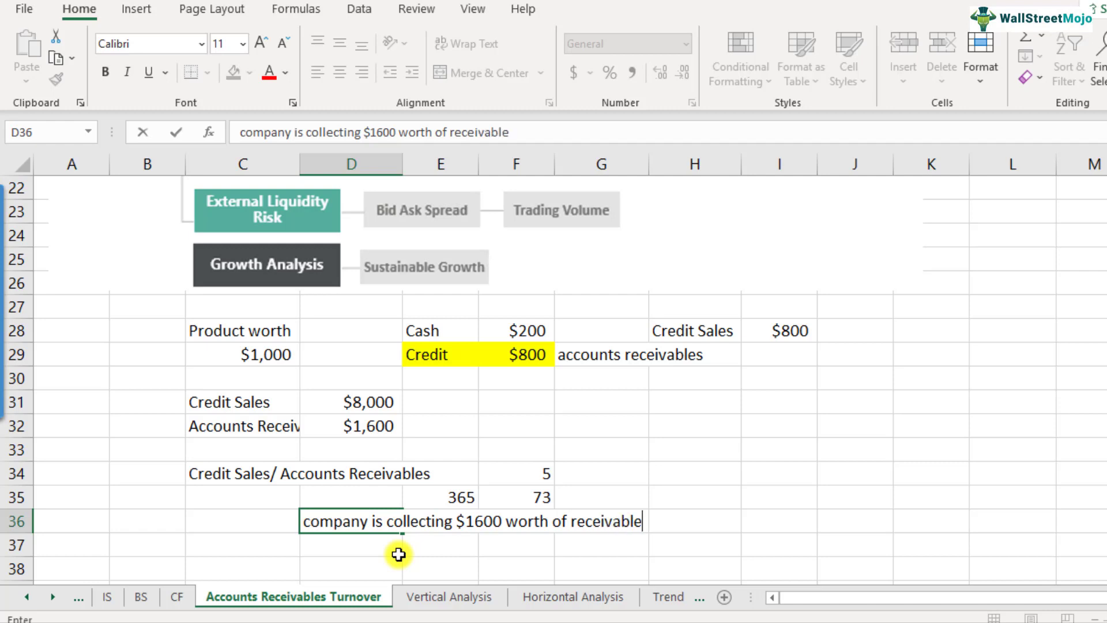
{"action": "type", "text": "s every 73 days;"}
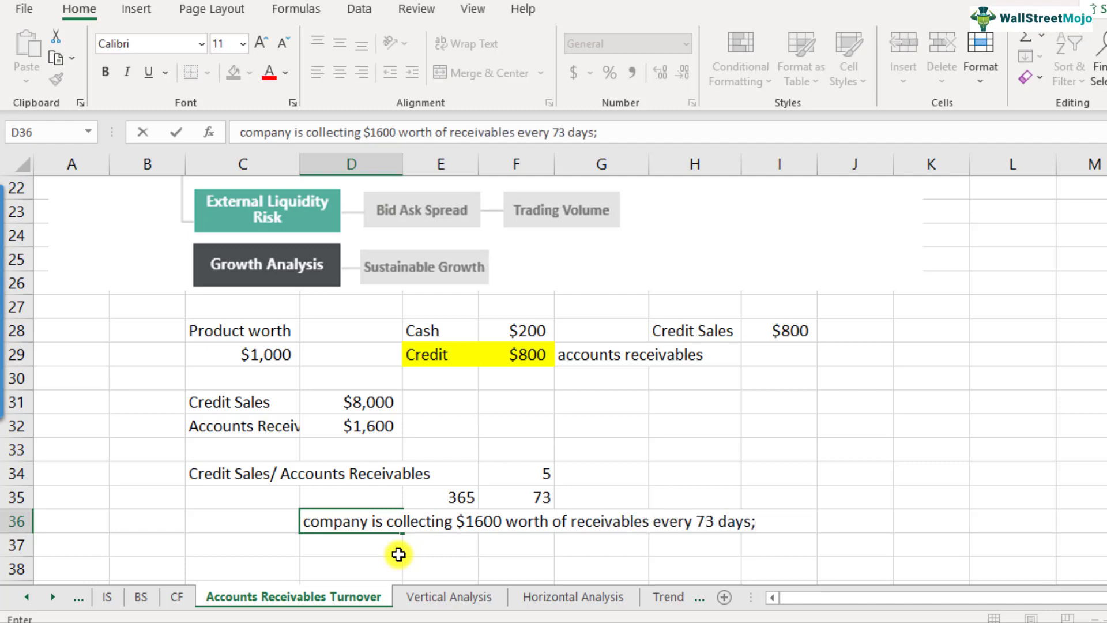
{"action": "key", "text": "Return"}
{"action": "key", "text": "Up"}
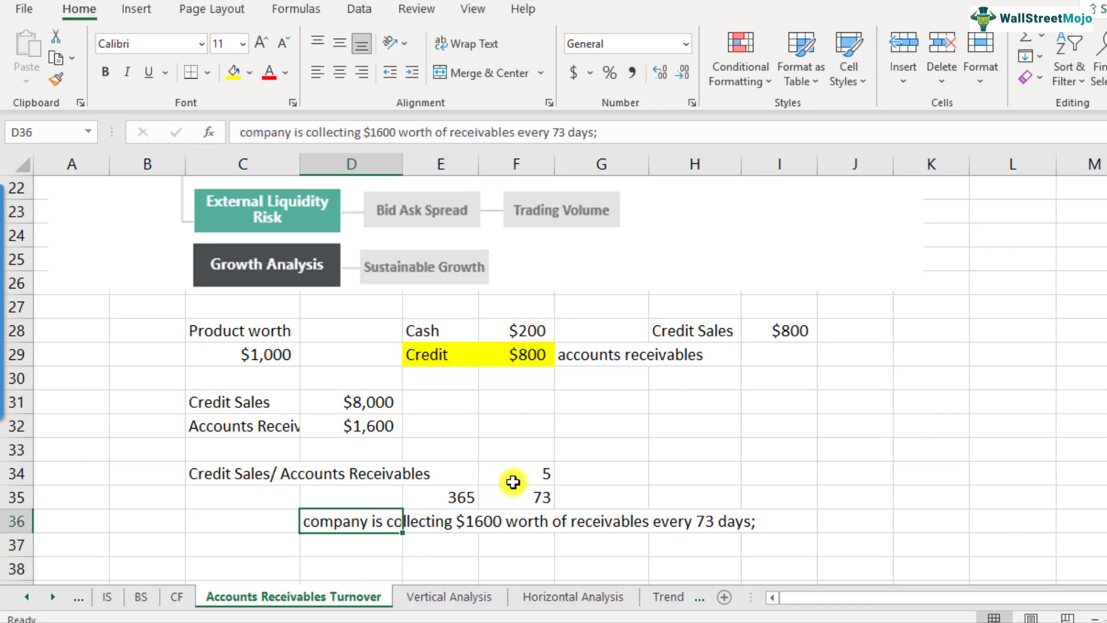
{"action": "left_click", "coordinate": [514, 482]}
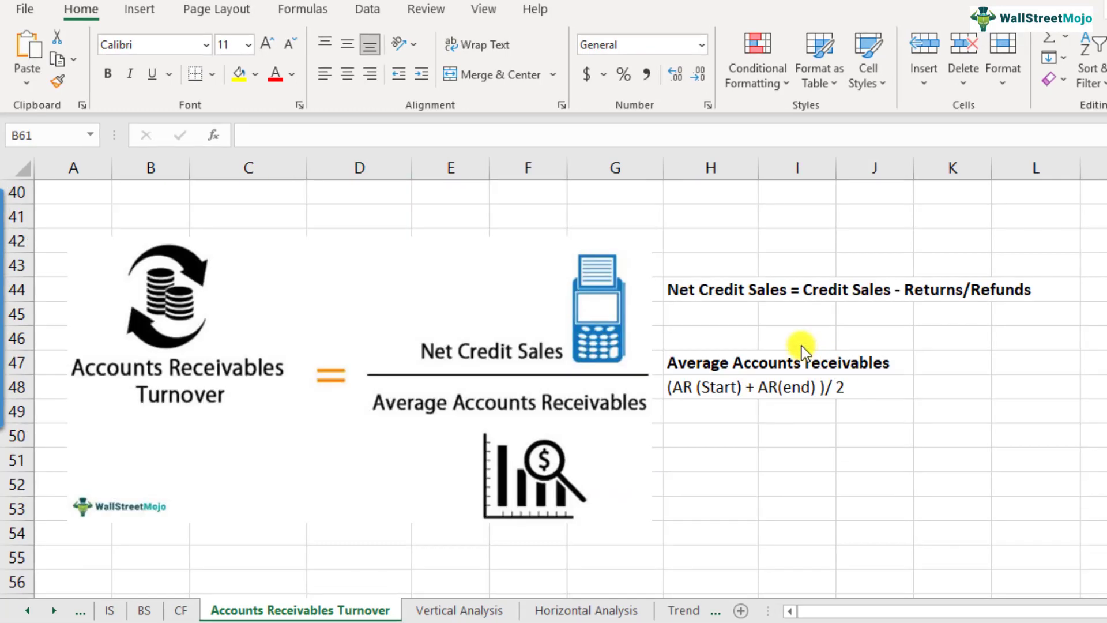
- Add a 'Net Credit' label in B61 under the Credit sale 100,000 and Returns 20,000 rows
{"action": "scroll", "coordinate": [772, 339], "scroll_direction": "down", "scroll_amount": 2}
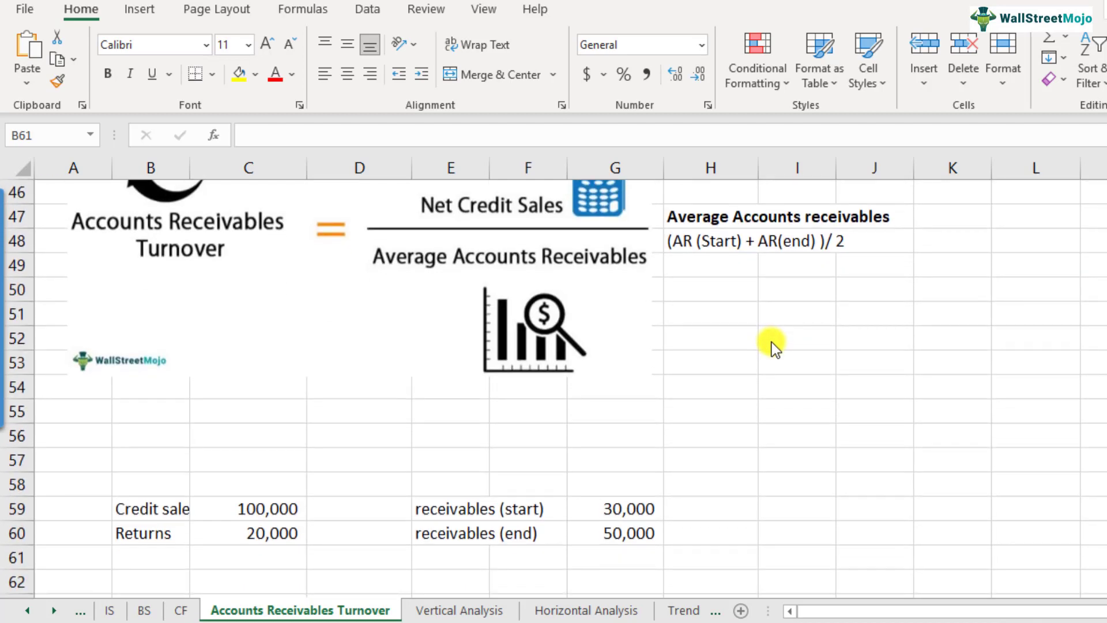
{"action": "scroll", "coordinate": [242, 452], "scroll_direction": "down", "scroll_amount": 2}
{"action": "left_click", "coordinate": [162, 407]}
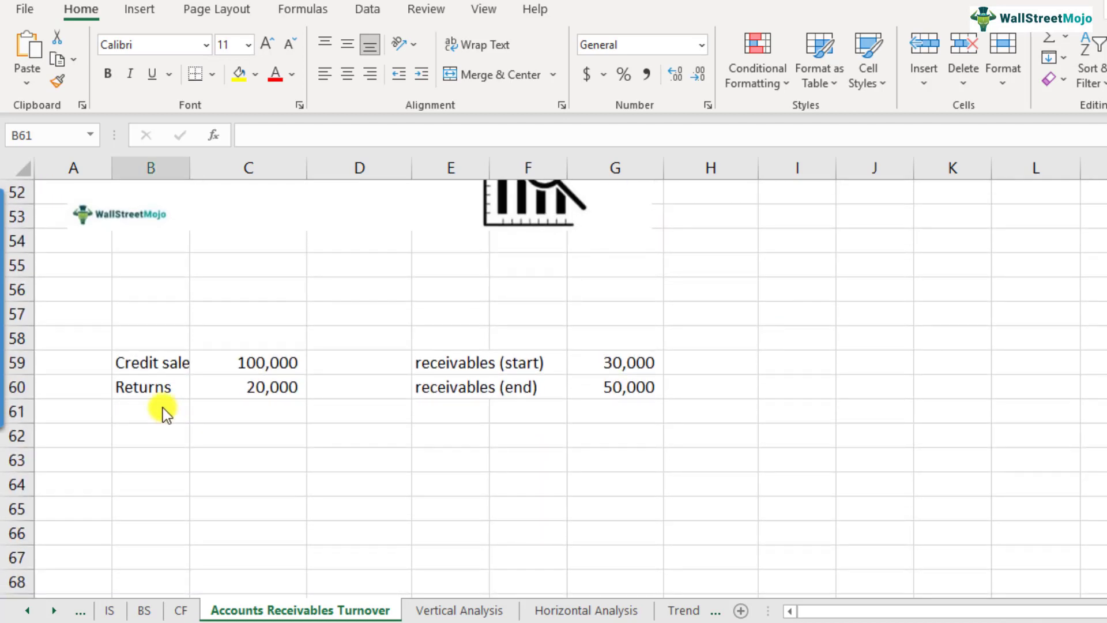
{"action": "left_click", "coordinate": [161, 359]}
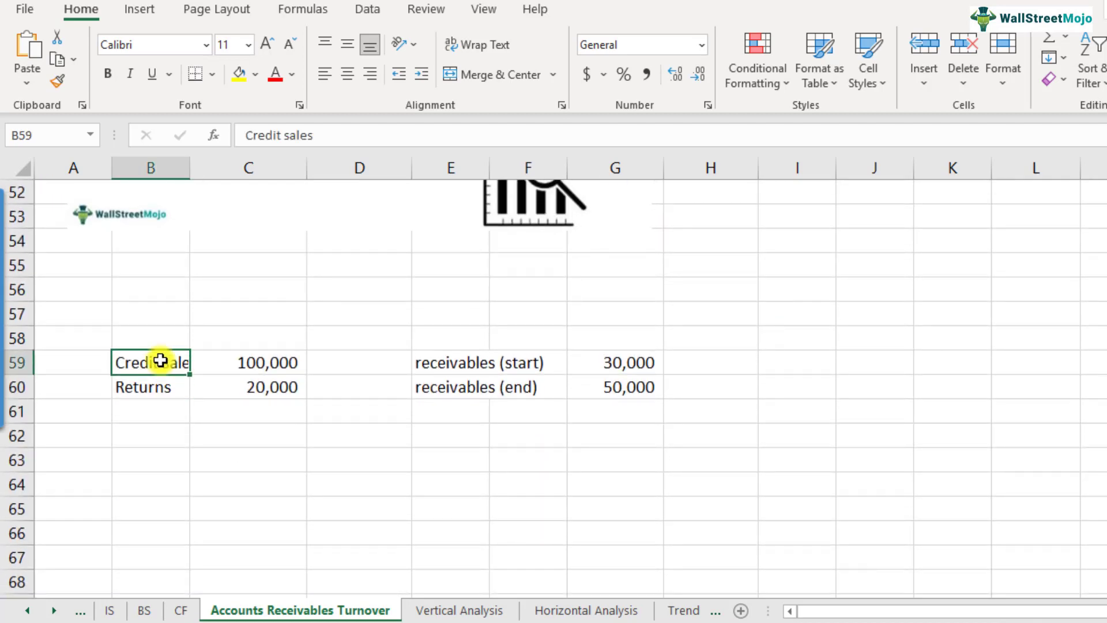
{"action": "left_click", "coordinate": [262, 369]}
{"action": "left_click", "coordinate": [153, 388]}
{"action": "left_click", "coordinate": [239, 391]}
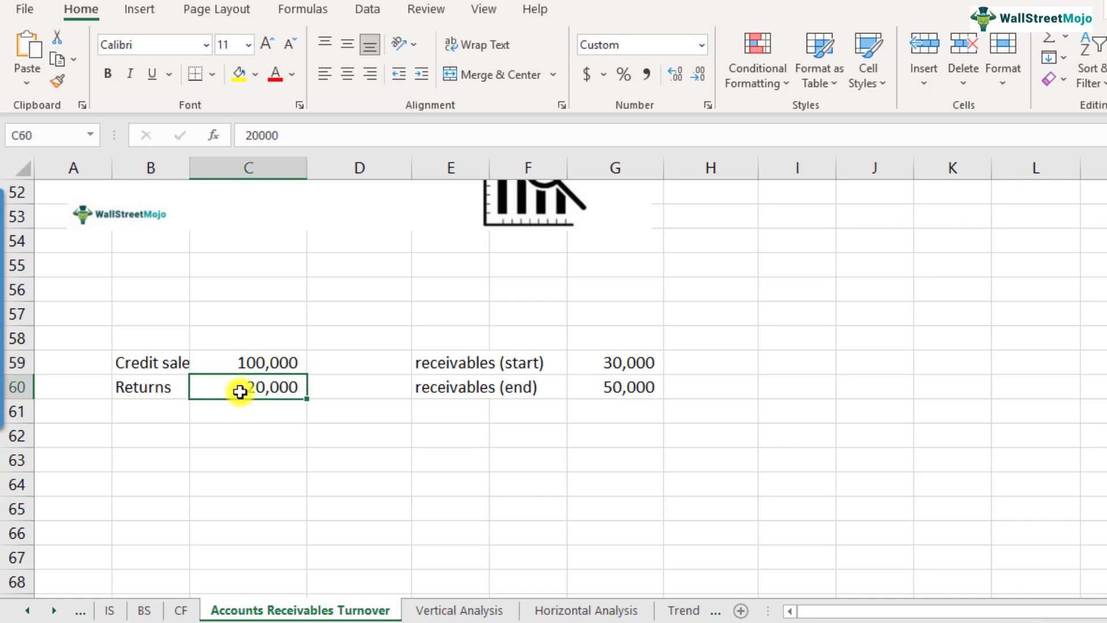
{"action": "left_click", "coordinate": [146, 415]}
{"action": "type", "text": "Net Credit"}
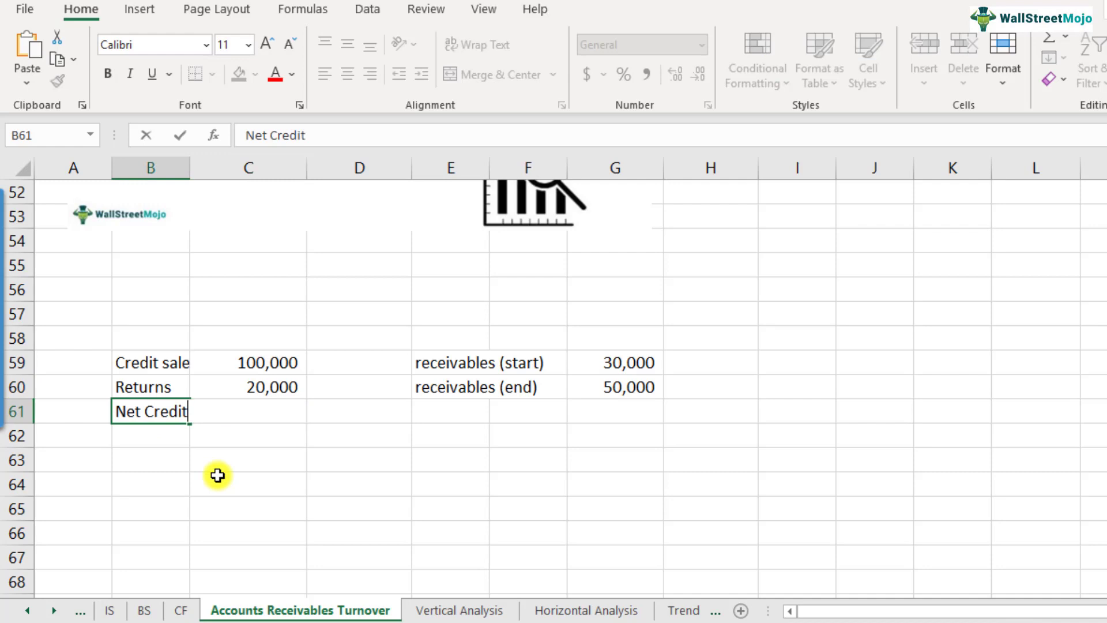
{"action": "key", "text": "Return"}
- Compute =C59-C60 in C61 for 80,000 and bold the Net Credit row
{"action": "key", "text": "Up"}
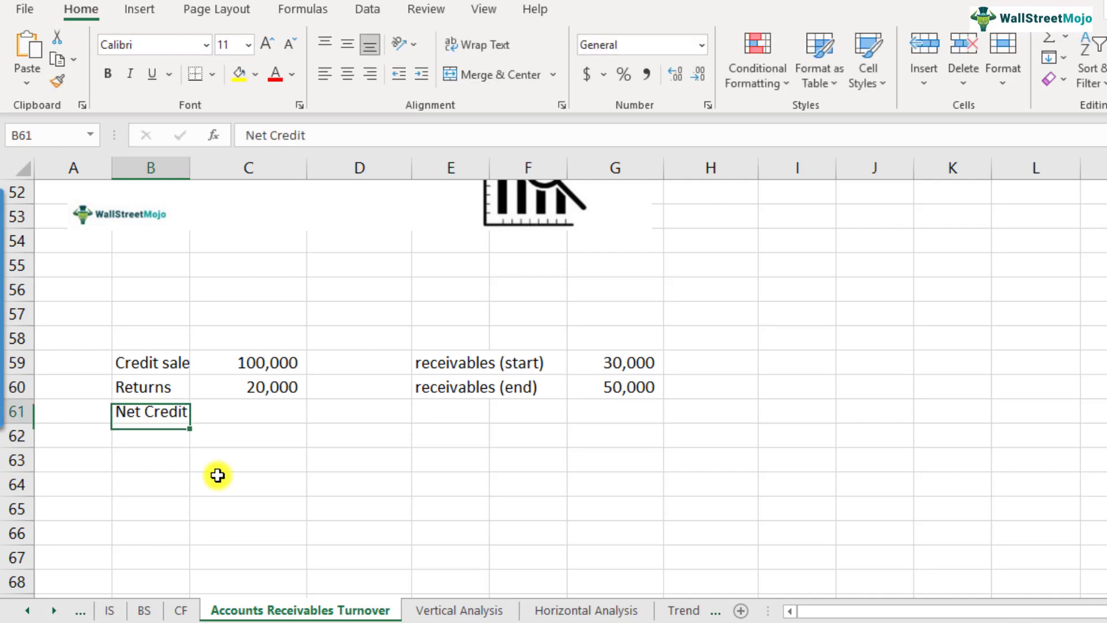
{"action": "key", "text": "Right"}
{"action": "type", "text": "="}
{"action": "key", "text": "Up"}
{"action": "key", "text": "Up"}
{"action": "type", "text": "-"}
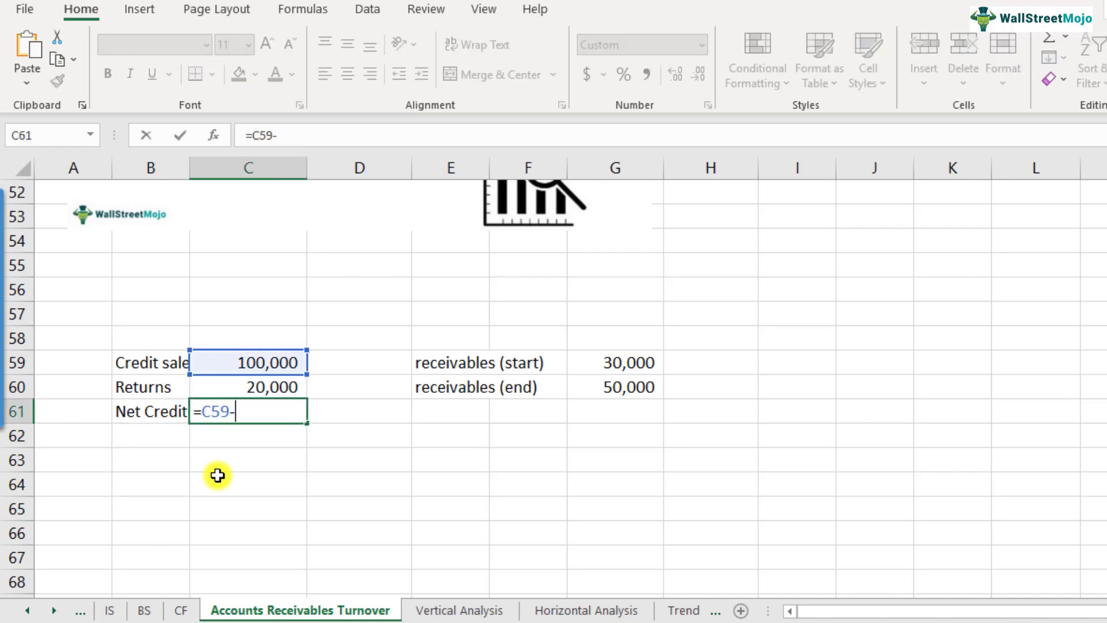
{"action": "key", "text": "Up"}
{"action": "key", "text": "Return"}
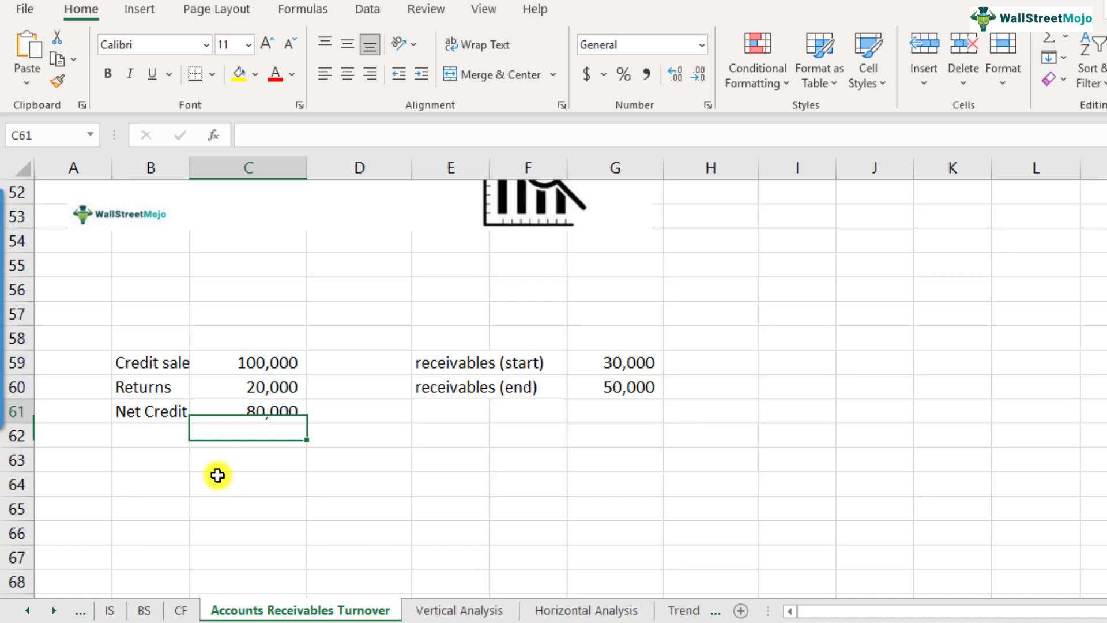
{"action": "key", "text": "Up"}
{"action": "key", "text": "Left"}
{"action": "key", "text": "shift+Right"}
{"action": "key", "text": "ctrl+b"}
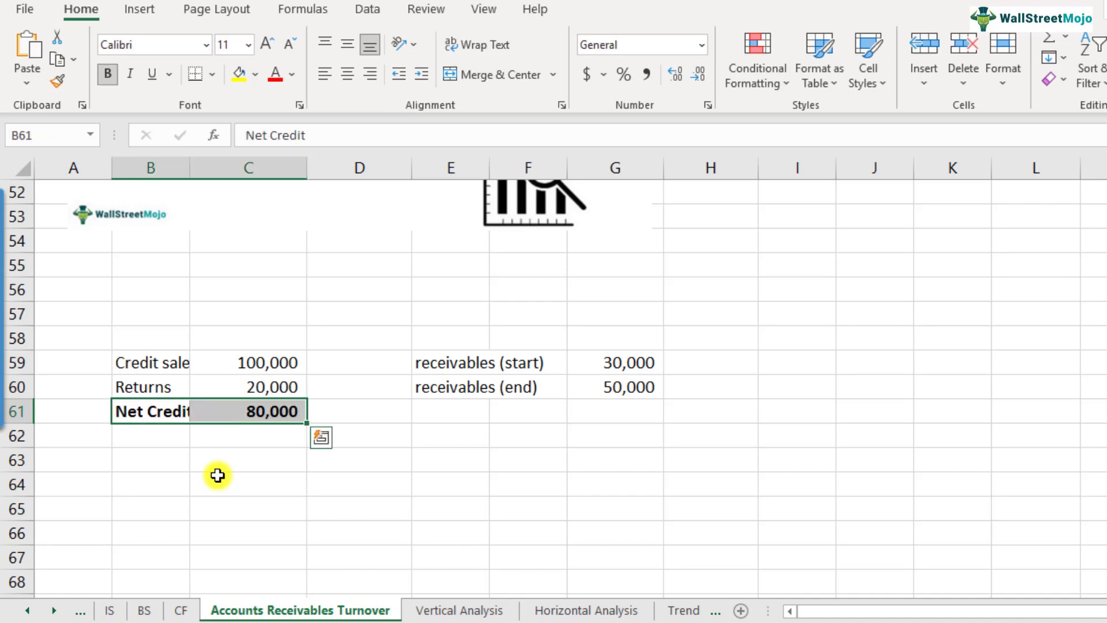
- Type the label 'Average' in E61 below the receivables rows
{"action": "key", "text": "Right"}
{"action": "key", "text": "Right"}
{"action": "key", "text": "Right"}
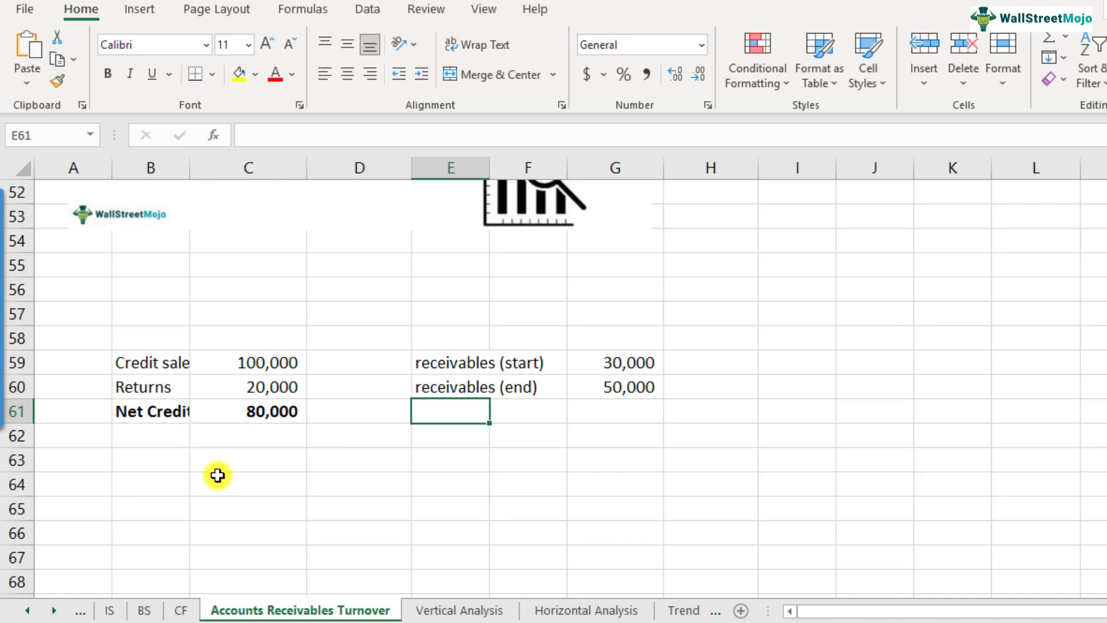
{"action": "key", "text": "Up"}
{"action": "key", "text": "Up"}
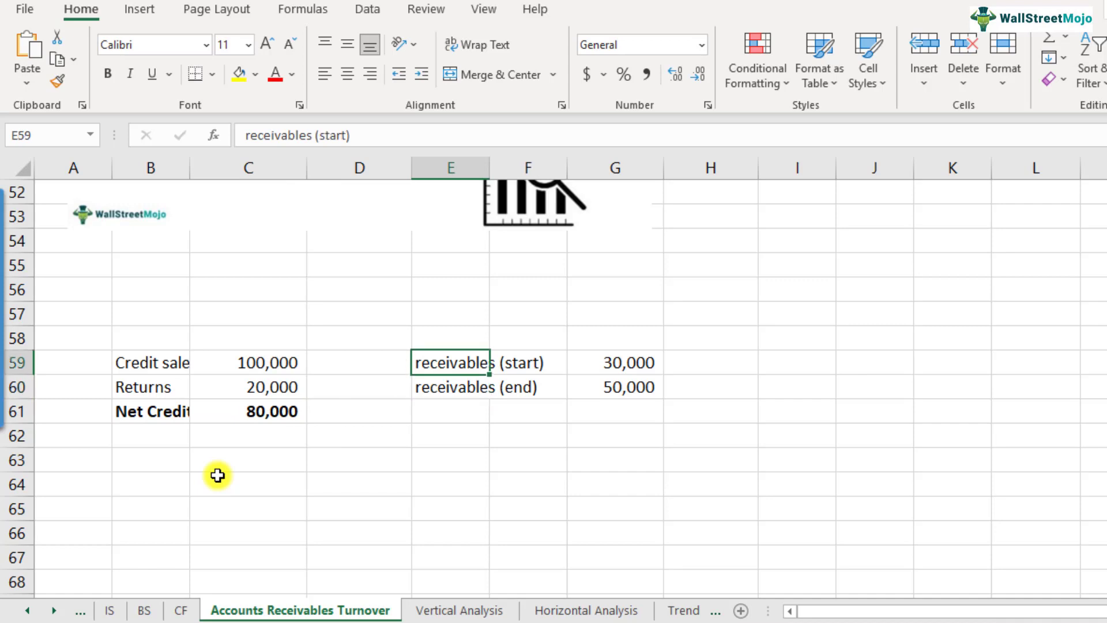
{"action": "key", "text": "Down"}
{"action": "key", "text": "Down"}
{"action": "type", "text": "Aver"}
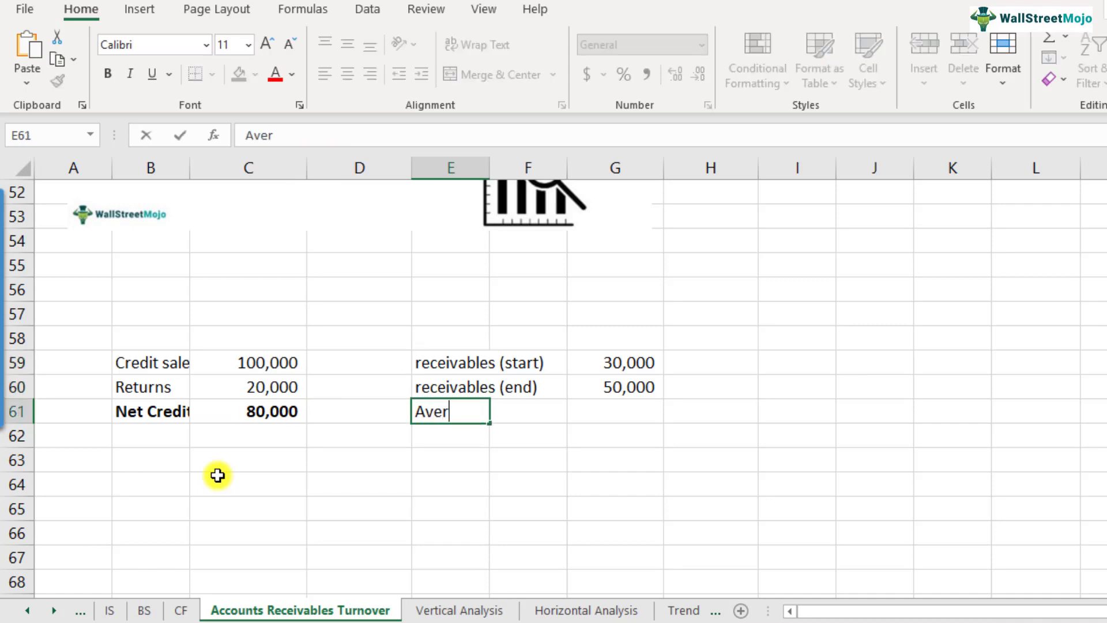
{"action": "type", "text": "age"}
{"action": "key", "text": "Return"}
- Enter =AVERAGE(G59:G60) in G61 to get 40,000, and bold the Average row E61:G61
{"action": "key", "text": "Up"}
{"action": "key", "text": "Right"}
{"action": "key", "text": "Right"}
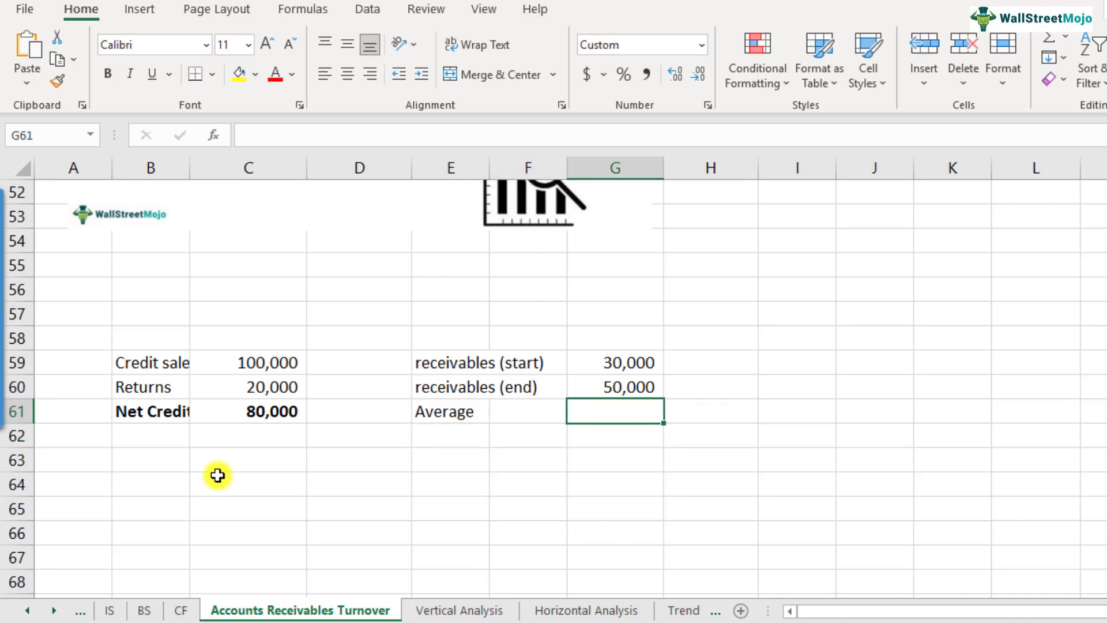
{"action": "type", "text": "="}
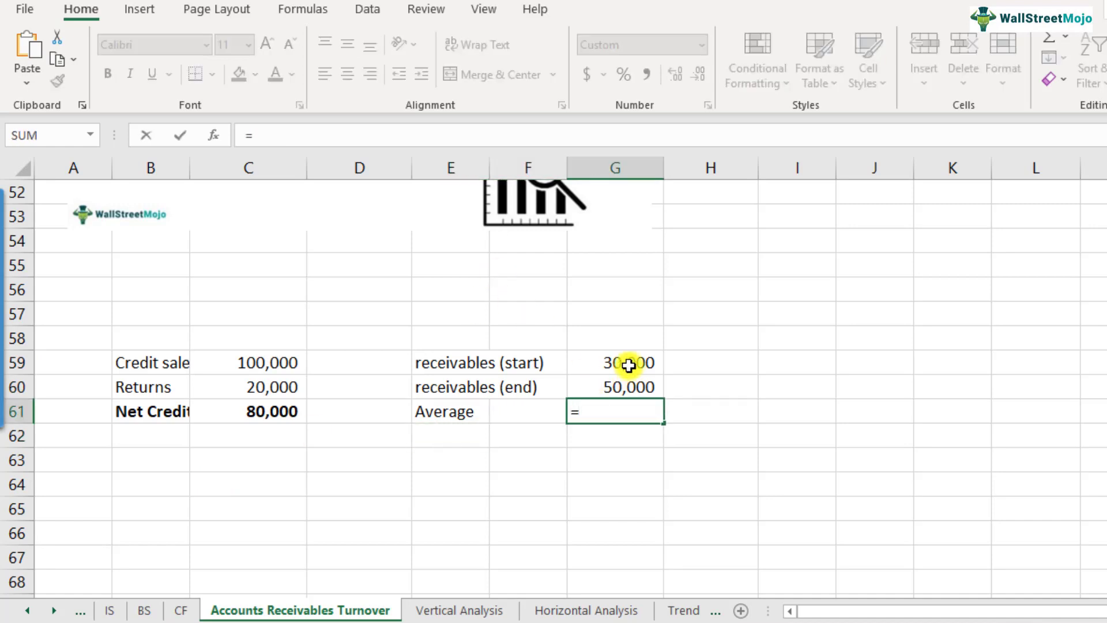
{"action": "type", "text": "av"}
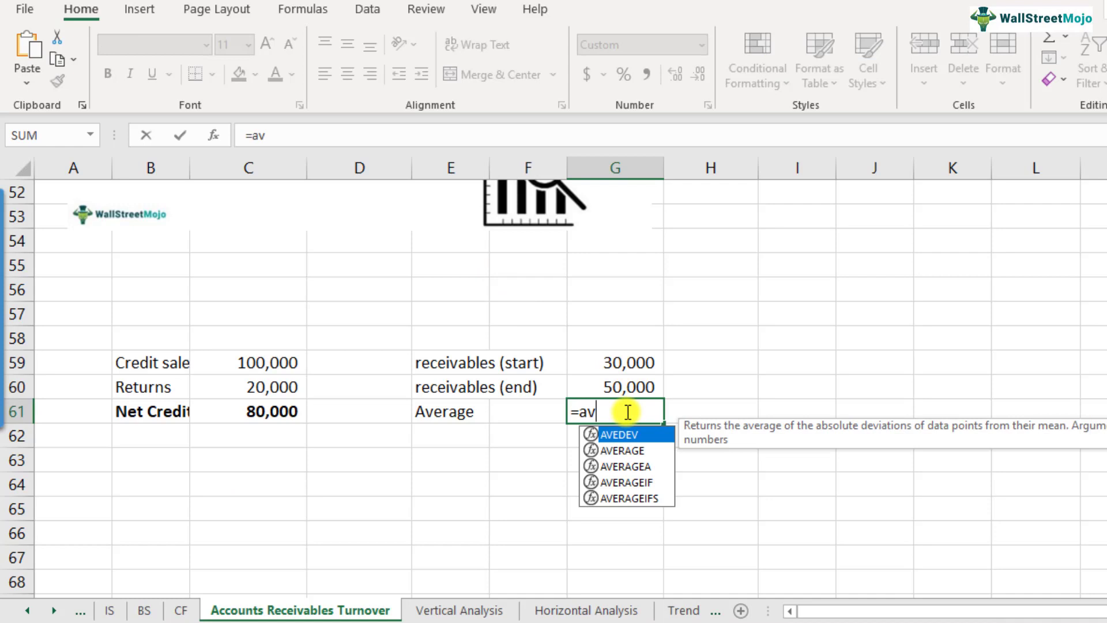
{"action": "type", "text": "erage("}
{"action": "key", "text": "Up"}
{"action": "key", "text": "shift+Up"}
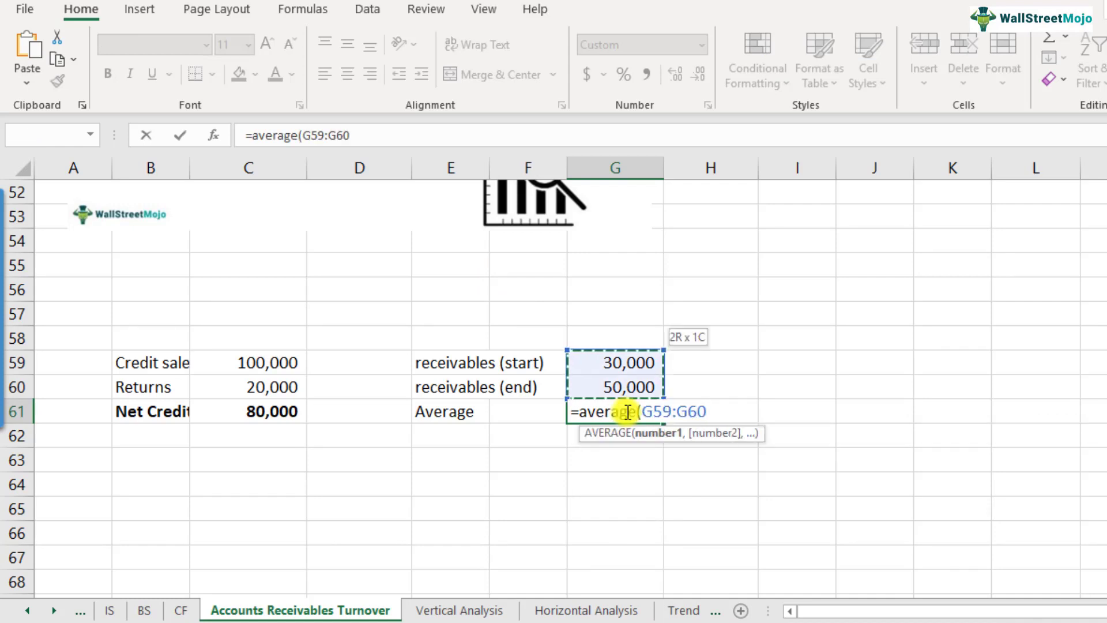
{"action": "type", "text": ")\\"}
{"action": "key", "text": "Return"}
{"action": "key", "text": "Return"}
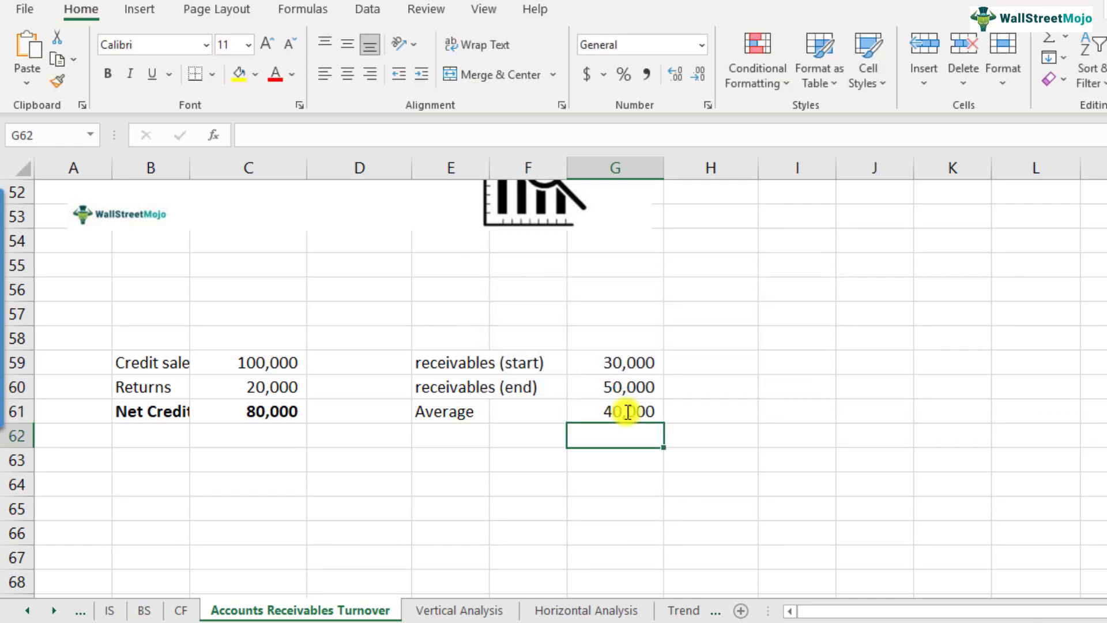
{"action": "left_click", "coordinate": [628, 412]}
{"action": "key", "text": "F2"}
{"action": "key", "text": "Escape"}
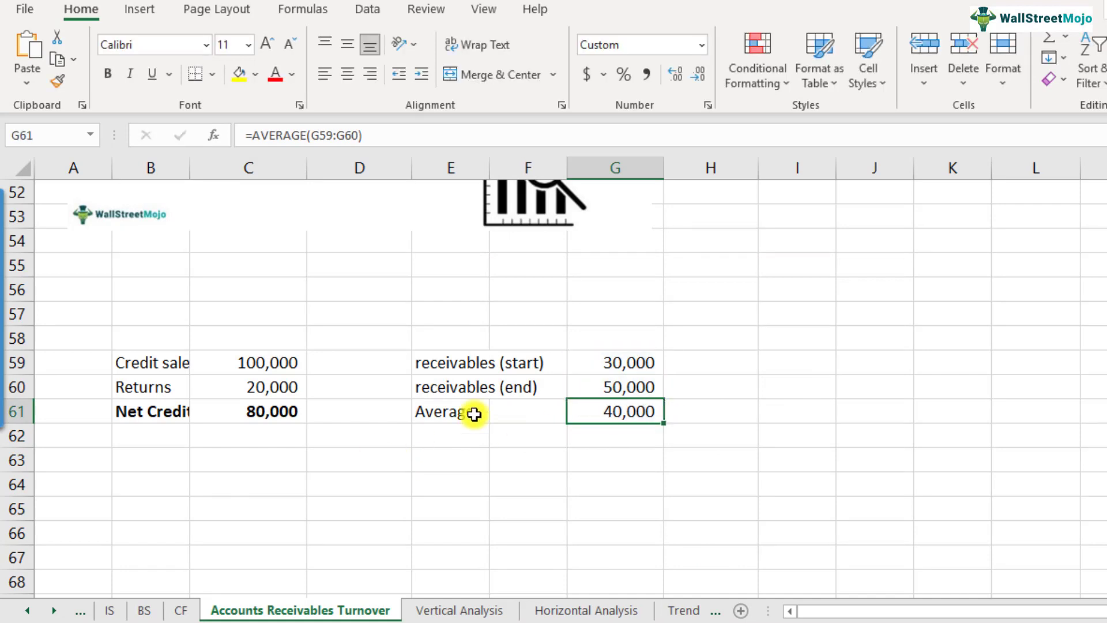
{"action": "left_click_drag", "start_coordinate": [474, 413], "coordinate": [603, 413]}
{"action": "key", "text": "ctrl+b"}
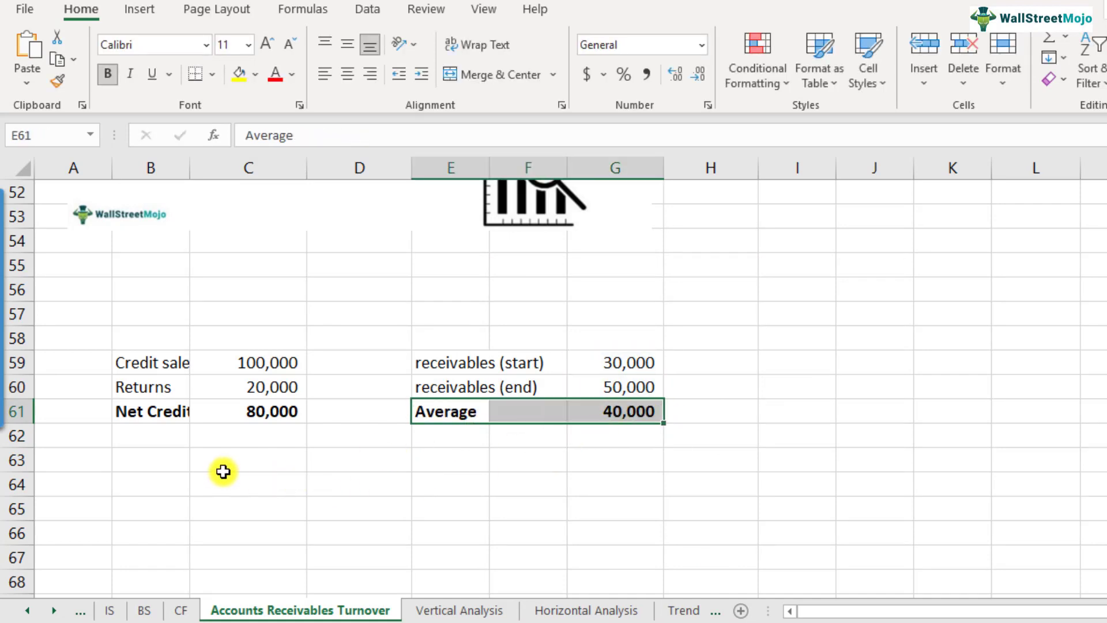
- Label C63 'Accounts Receivables Turnover'
{"action": "left_click", "coordinate": [224, 465]}
{"action": "type", "text": "Ac"}
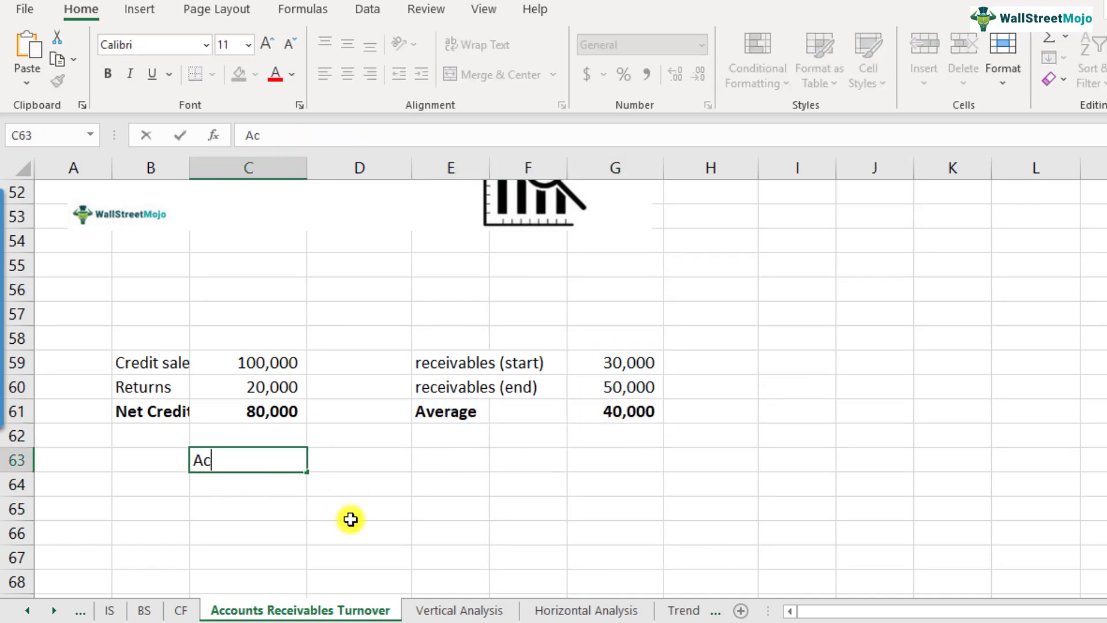
{"action": "type", "text": "counts Receivables Tur"}
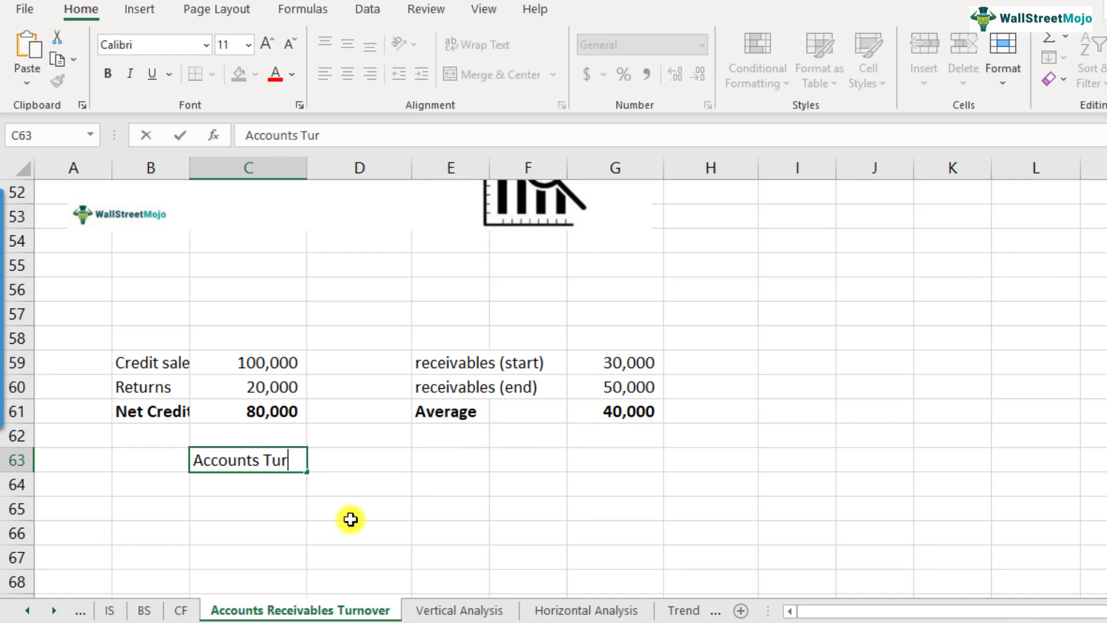
{"action": "type", "text": "n"}
{"action": "key", "text": "BackSpace"}
{"action": "key", "text": "BackSpace"}
{"action": "key", "text": "BackSpace"}
{"action": "key", "text": "BackSpace"}
{"action": "type", "text": "Rec"}
{"action": "key", "text": "BackSpace"}
{"action": "type", "text": "eivables Turnover"}
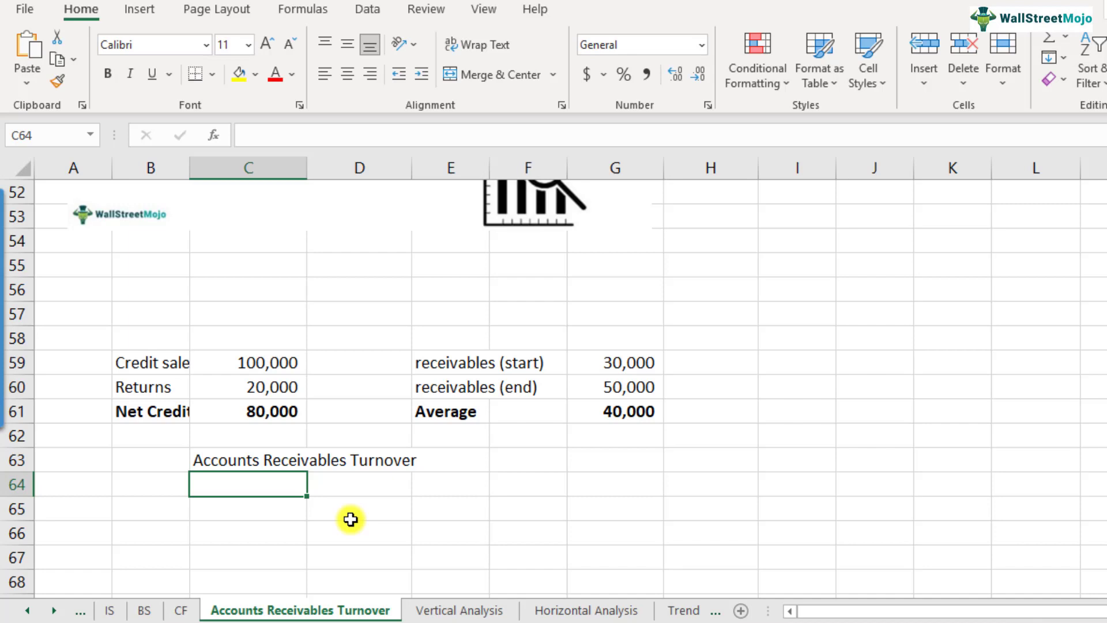
- Enter =C61/G61 in F63, dividing net credit 80,000 by 40,000 to give 2
{"action": "key", "text": "Up"}
{"action": "key", "text": "Right"}
{"action": "key", "text": "Right"}
{"action": "key", "text": "Right"}
{"action": "type", "text": "="}
{"action": "left_click", "coordinate": [300, 413]}
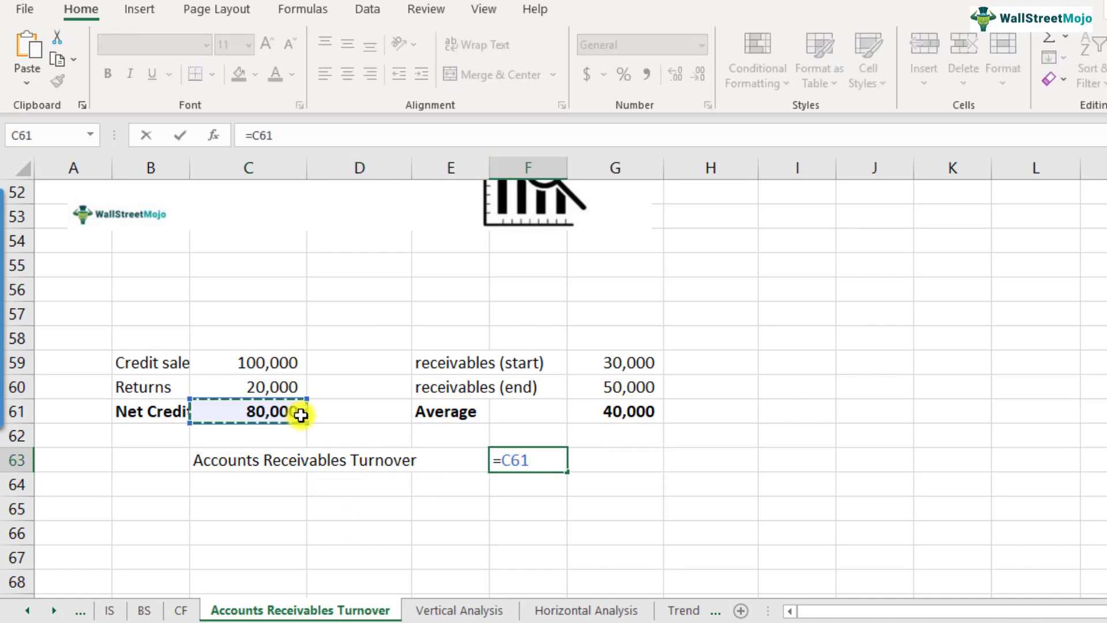
{"action": "type", "text": "/"}
{"action": "left_click", "coordinate": [597, 413]}
{"action": "key", "text": "Return"}
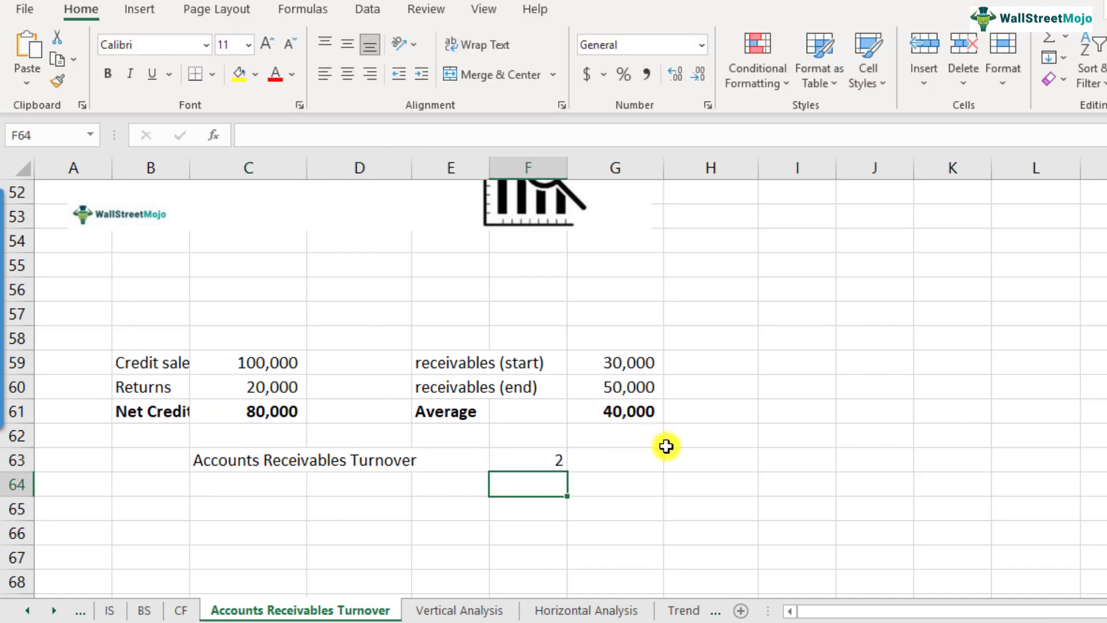
{"action": "key", "text": "Up"}
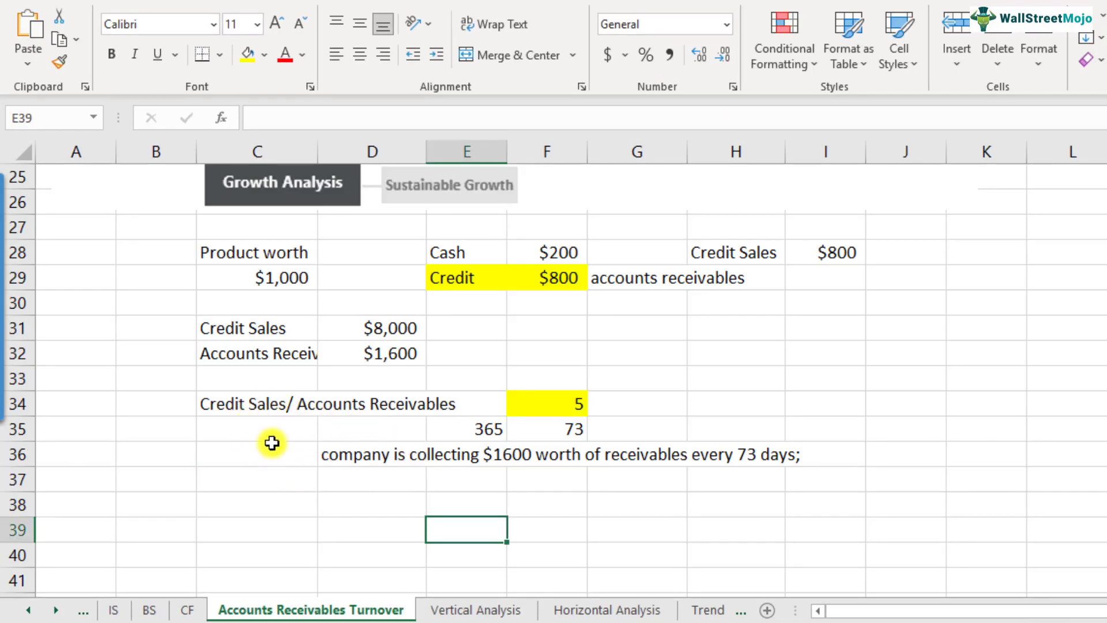
- Scroll down to the Accounts Receivables Turnover formula graphic around row 40
{"action": "left_click", "coordinate": [277, 410]}
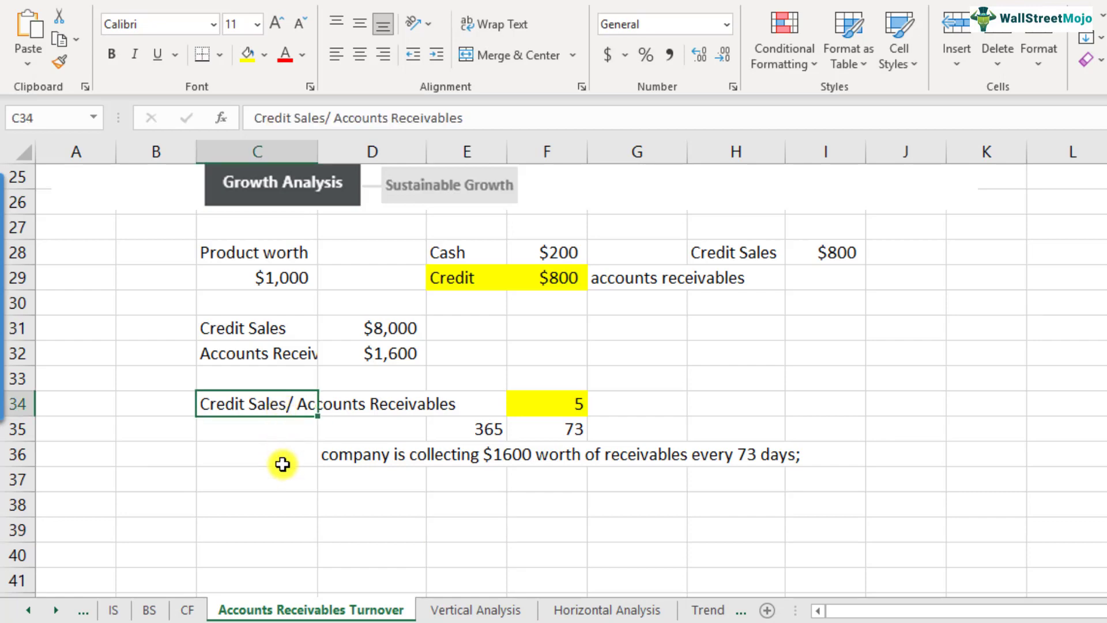
{"action": "scroll", "coordinate": [271, 453], "scroll_direction": "down", "scroll_amount": 5}
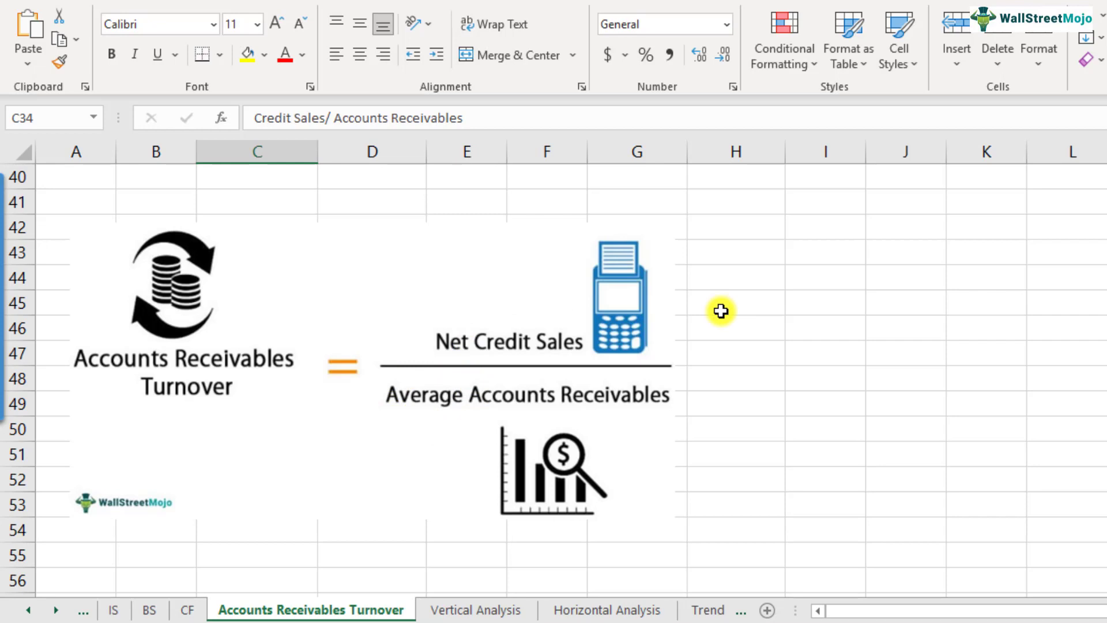
- Write 'Net Credit Sales = Credit Sales - Returns/Refunds' in H44 and make it bold
{"action": "left_click", "coordinate": [768, 283]}
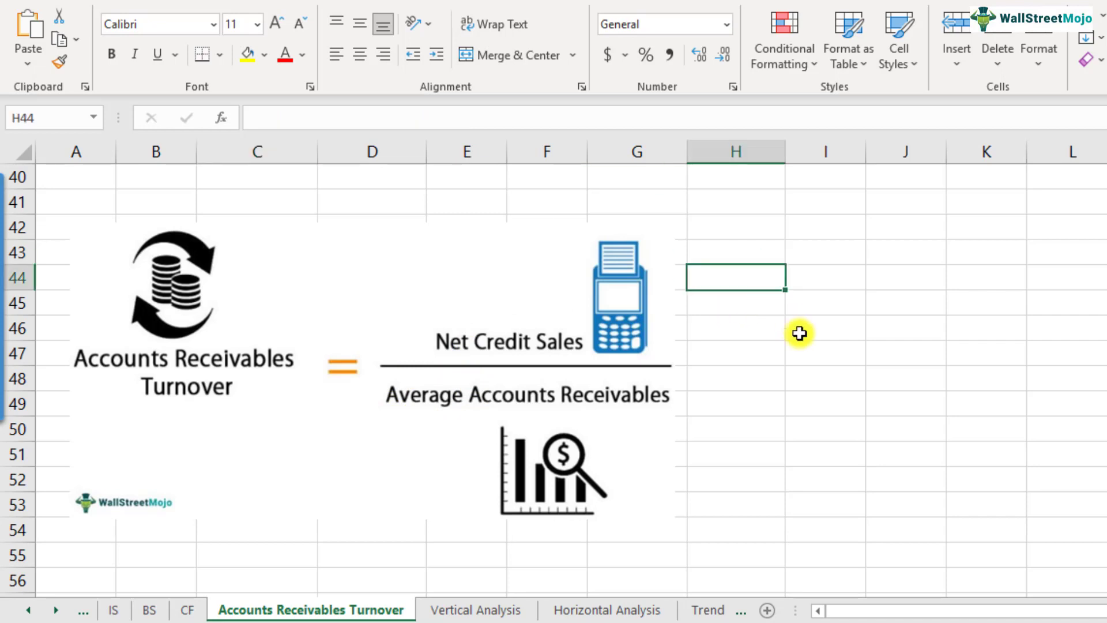
{"action": "type", "text": "Net Cr"}
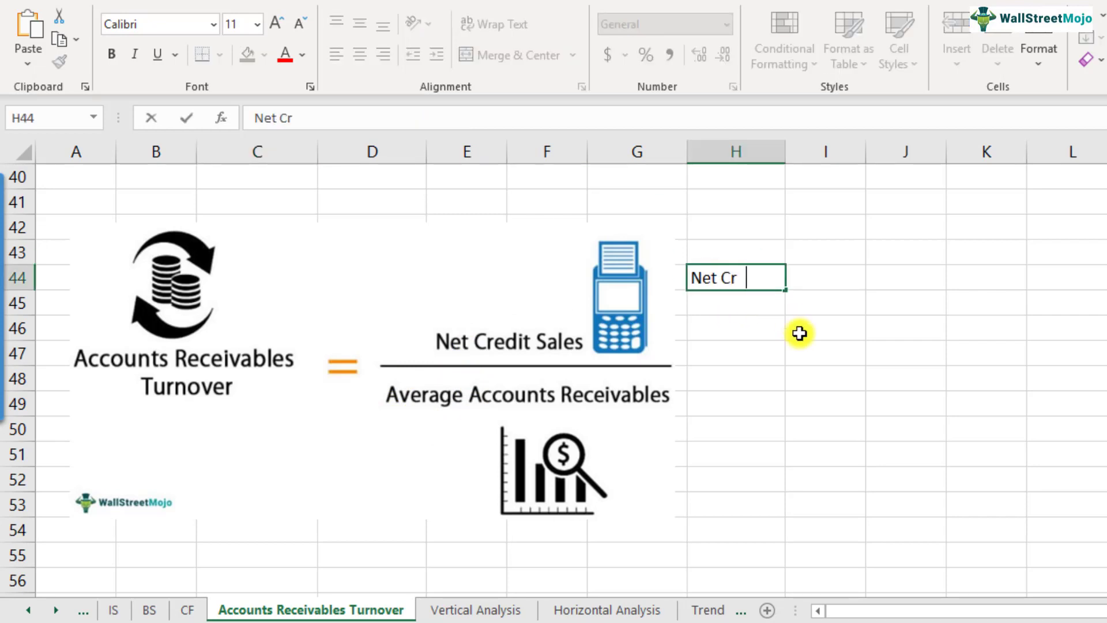
{"action": "type", "text": "edit Sales "}
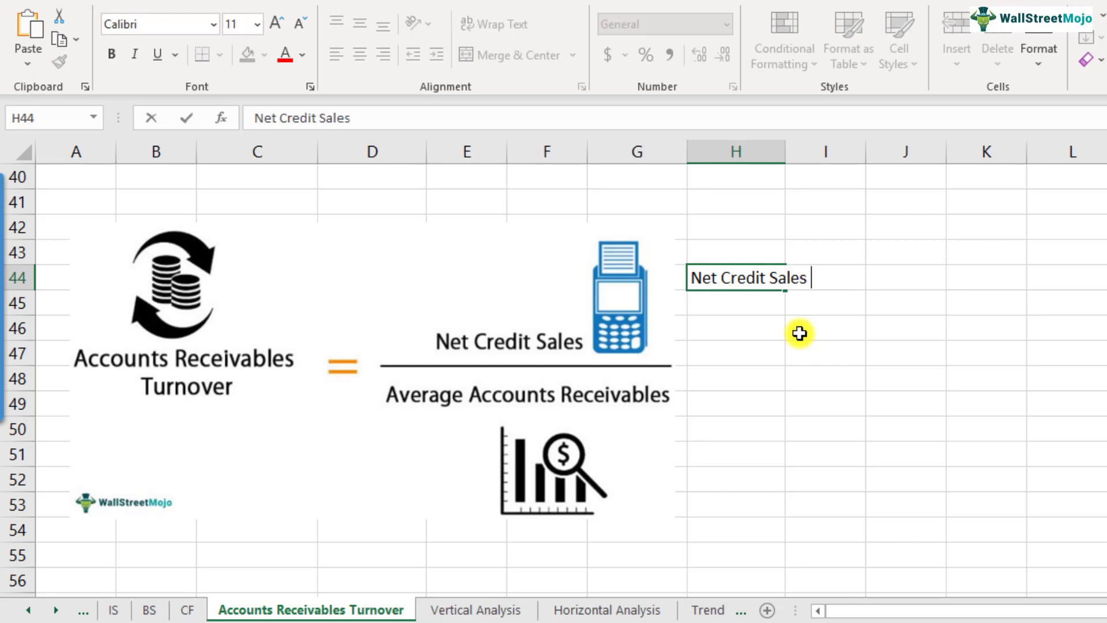
{"action": "type", "text": "= Cre"}
{"action": "type", "text": "dd"}
{"action": "key", "text": "BackSpace"}
{"action": "type", "text": "i"}
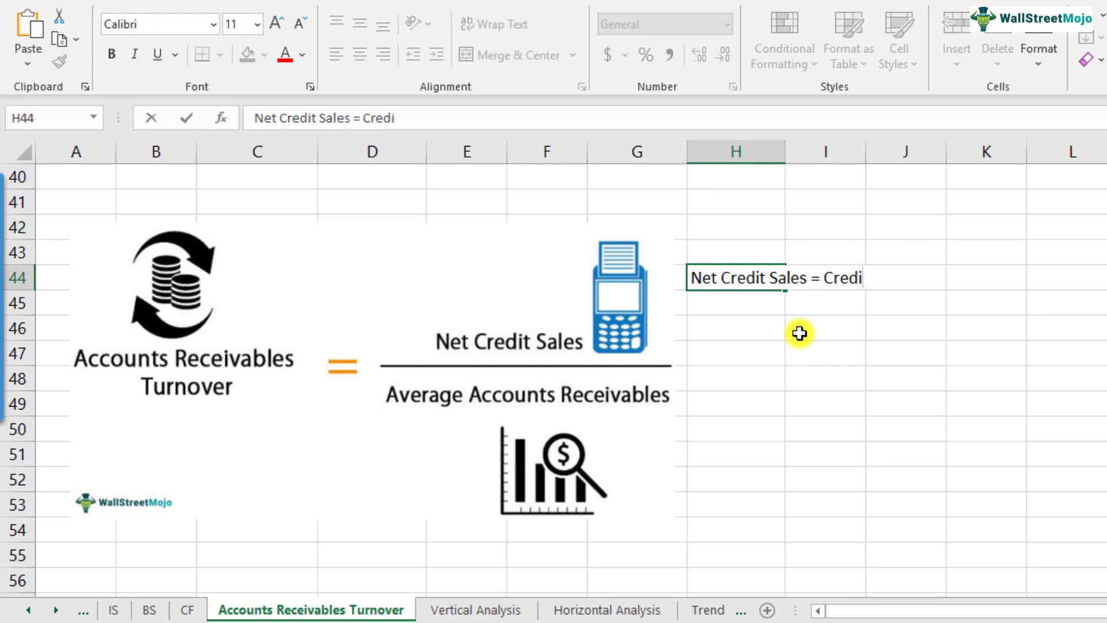
{"action": "type", "text": "t Sales - Retu"}
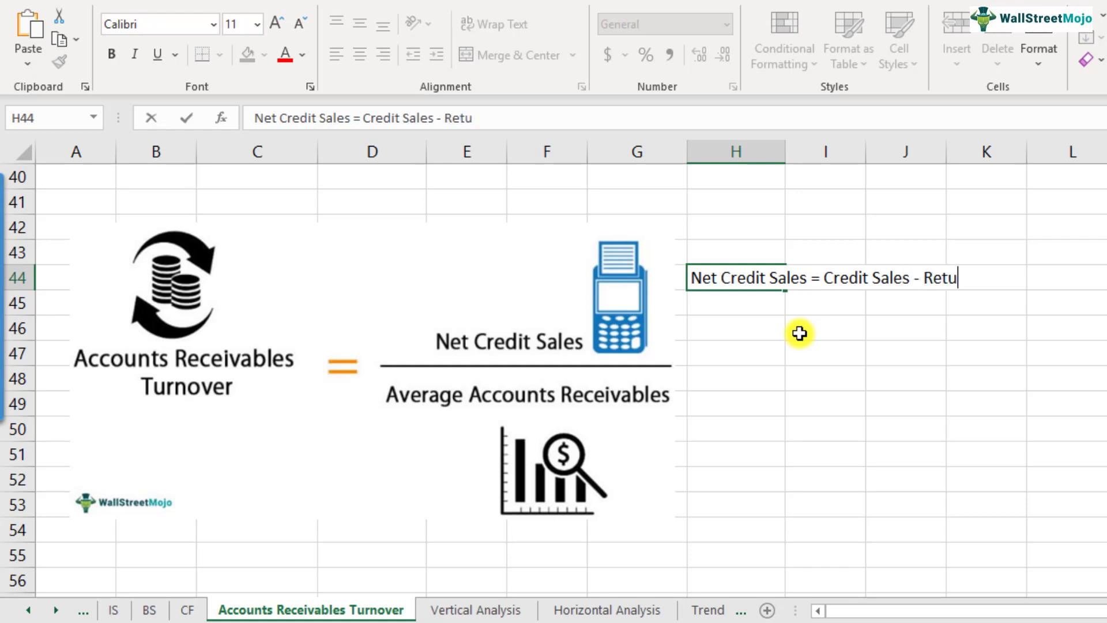
{"action": "type", "text": "rns/Refunds"}
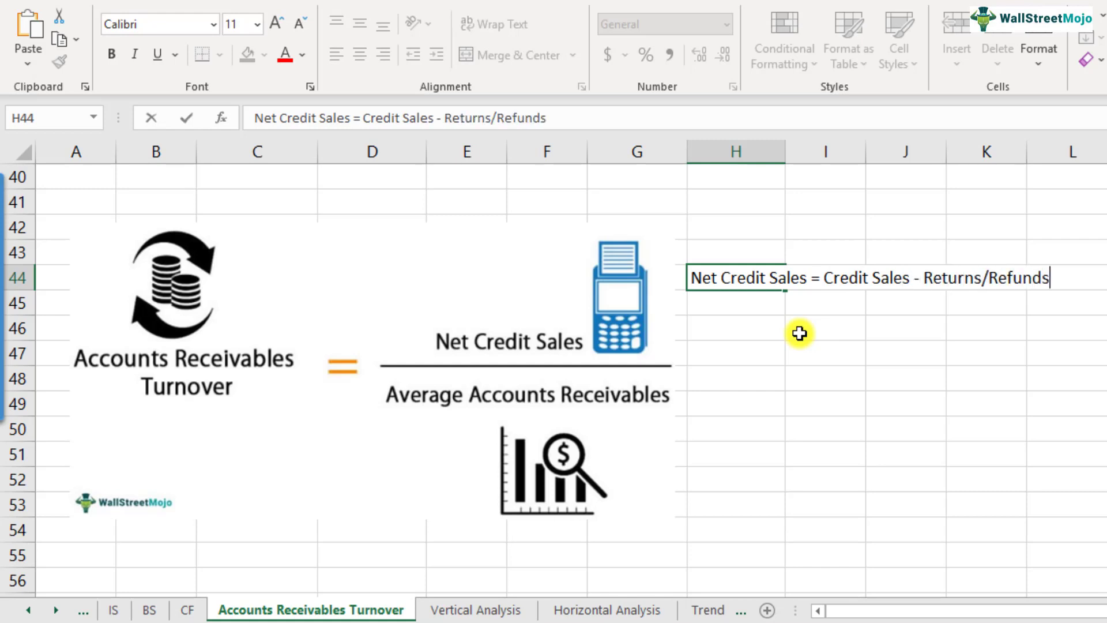
{"action": "key", "text": "Return"}
{"action": "key", "text": "Up"}
{"action": "key", "text": "ctrl+b"}
{"action": "key", "text": "Down"}
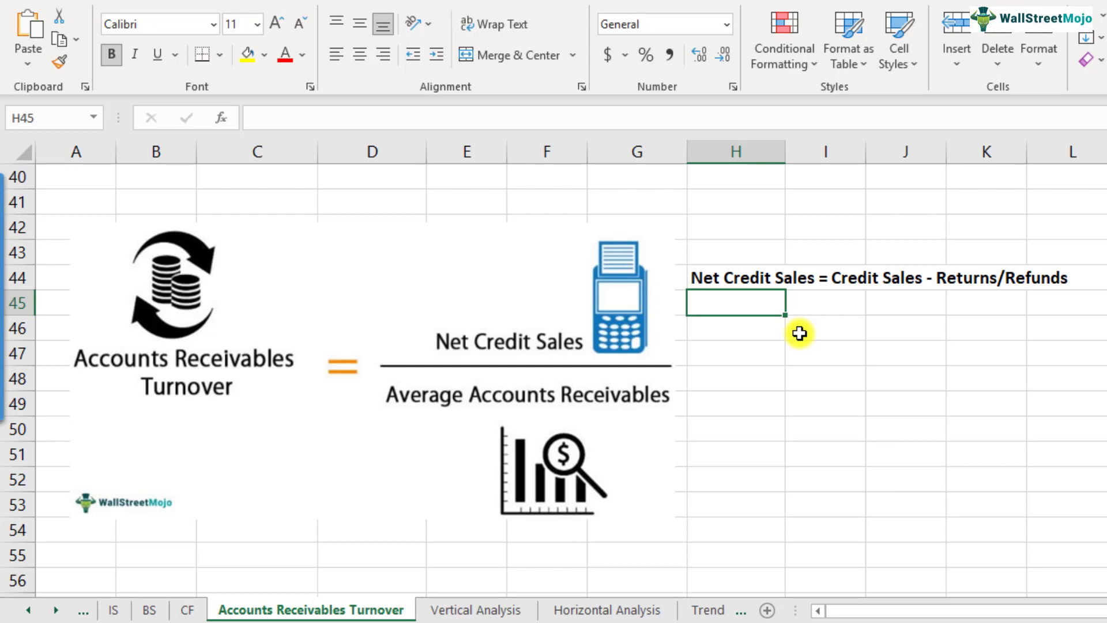
{"action": "key", "text": "Up"}
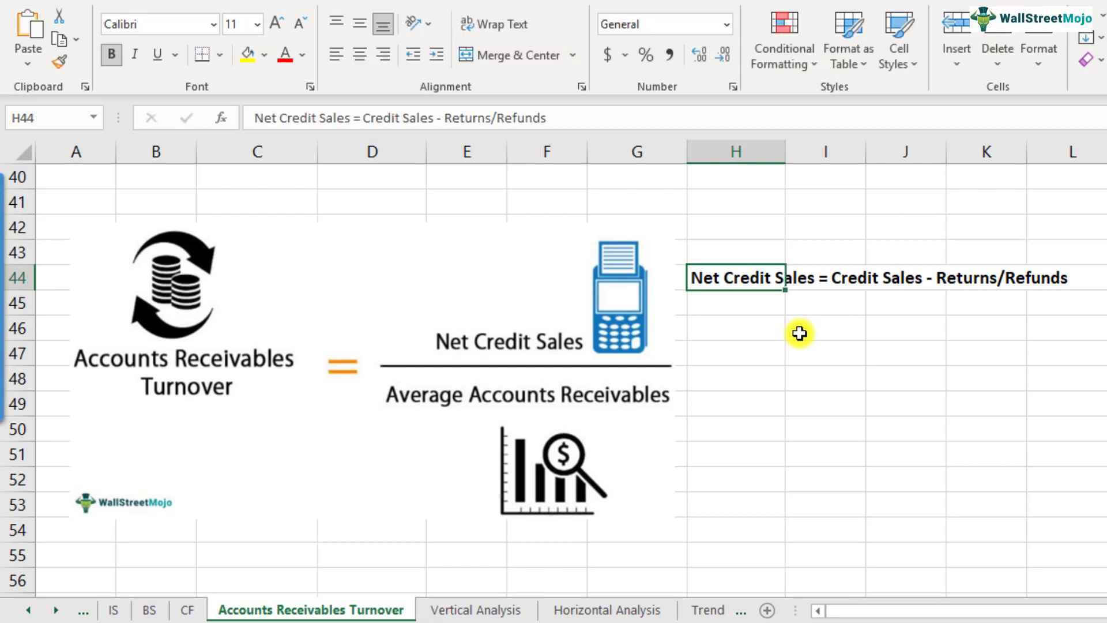
{"action": "key", "text": "Down"}
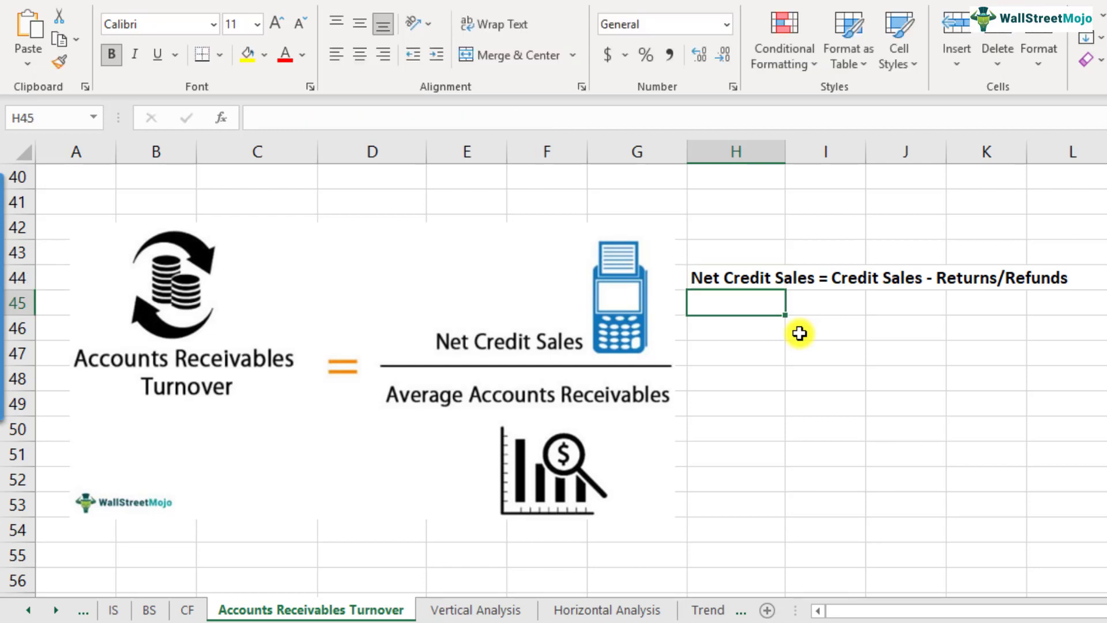
- Type the label 'Average Accounts receivables' in H47
{"action": "key", "text": "Down"}
{"action": "key", "text": "Down"}
{"action": "type", "text": "Averag"}
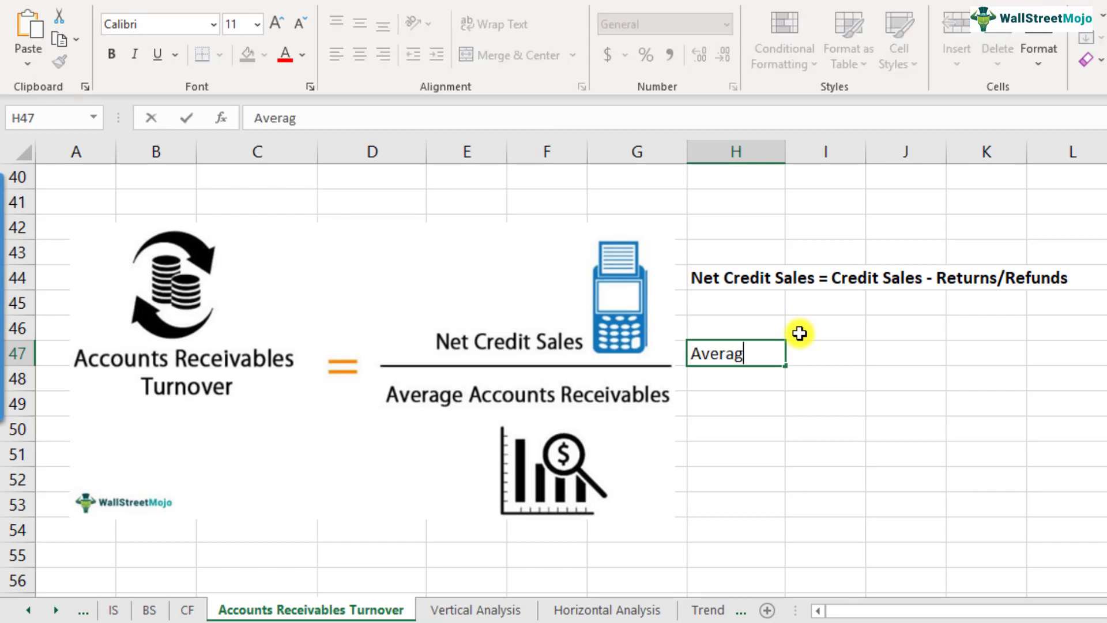
{"action": "type", "text": "e Accounts"}
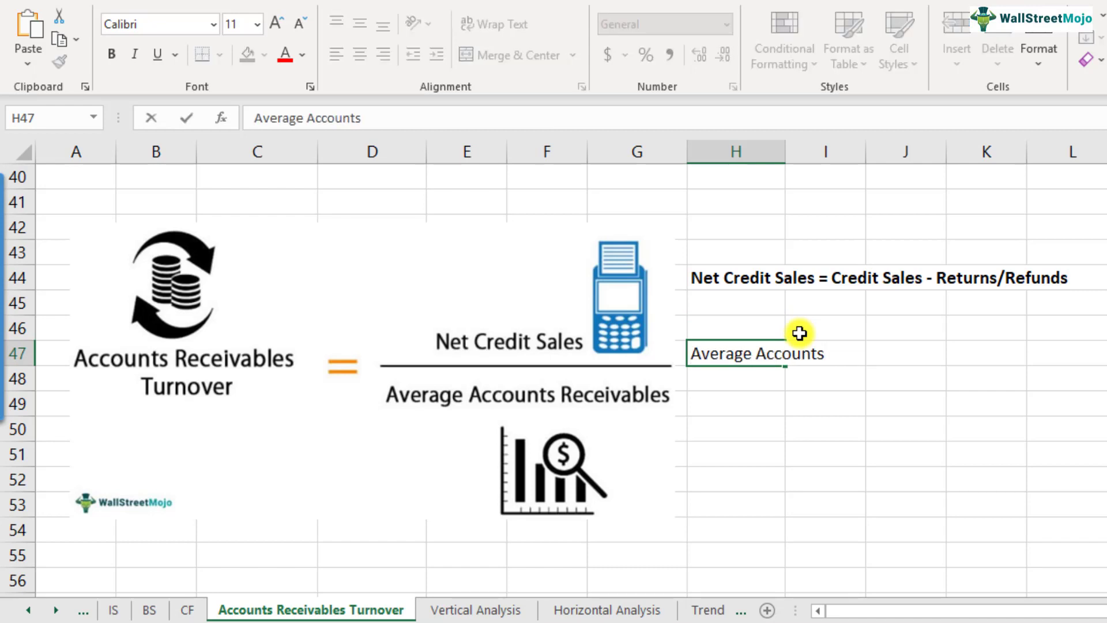
{"action": "type", "text": " receiva"}
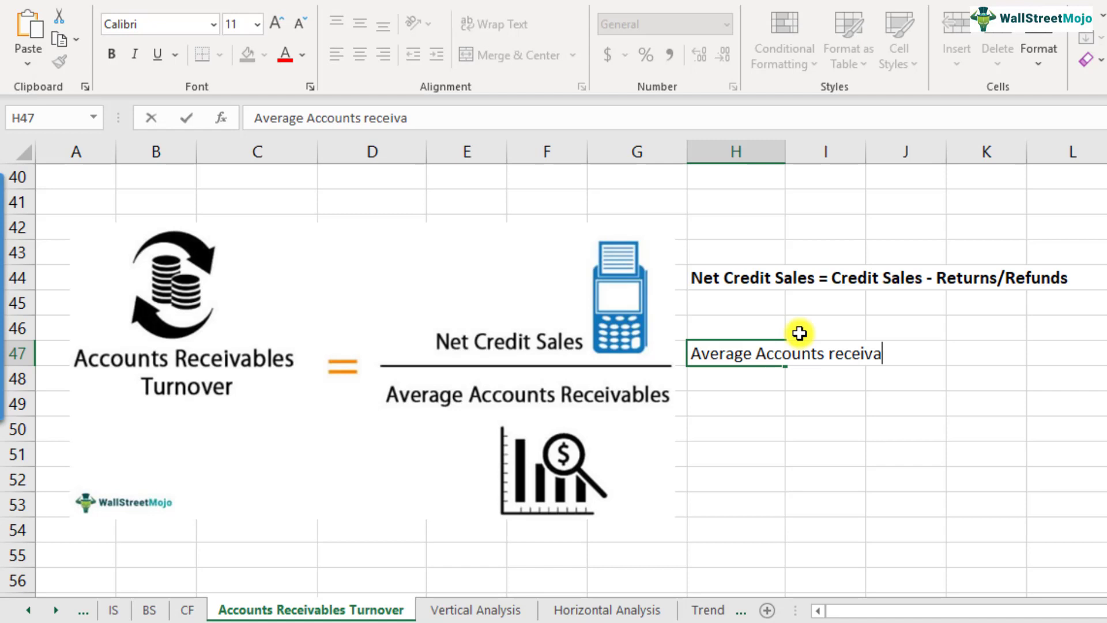
{"action": "type", "text": "bles"}
{"action": "key", "text": "Return"}
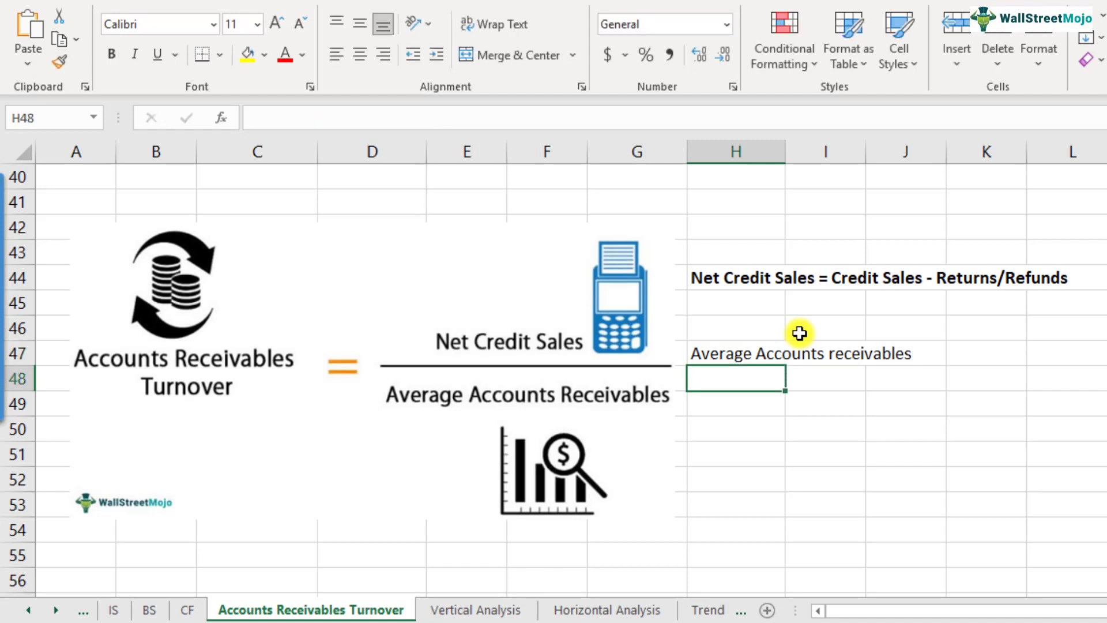
- Enter '(AR (Start) + AR(end) )/ 2' in H48, adding the missing brackets
{"action": "type", "text": "AR (St"}
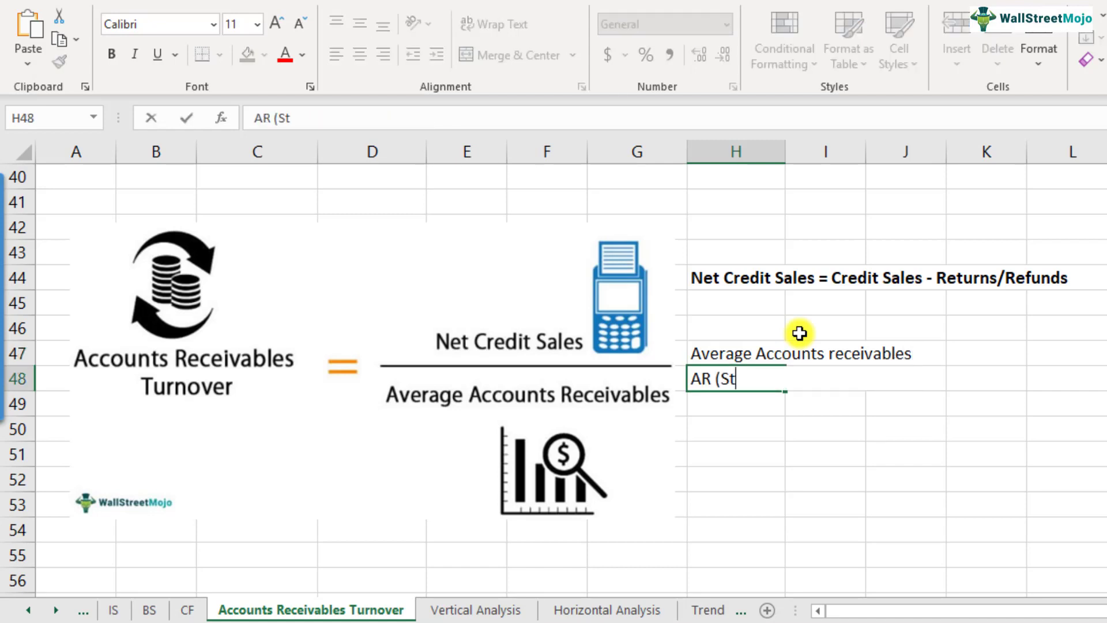
{"action": "type", "text": "art) +"}
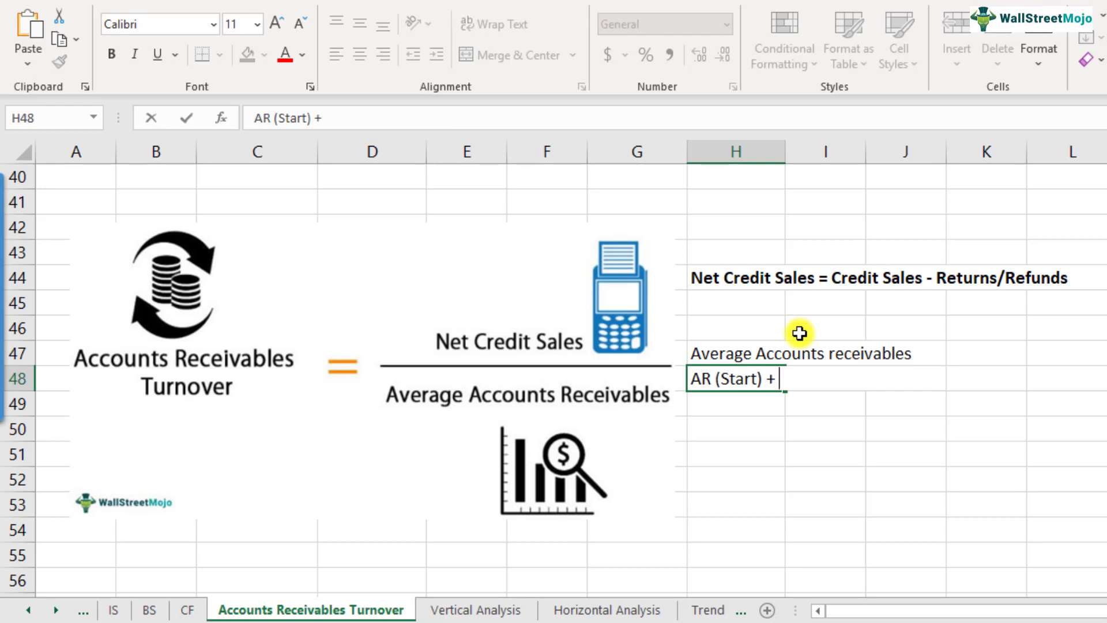
{"action": "type", "text": " AR(end) /"}
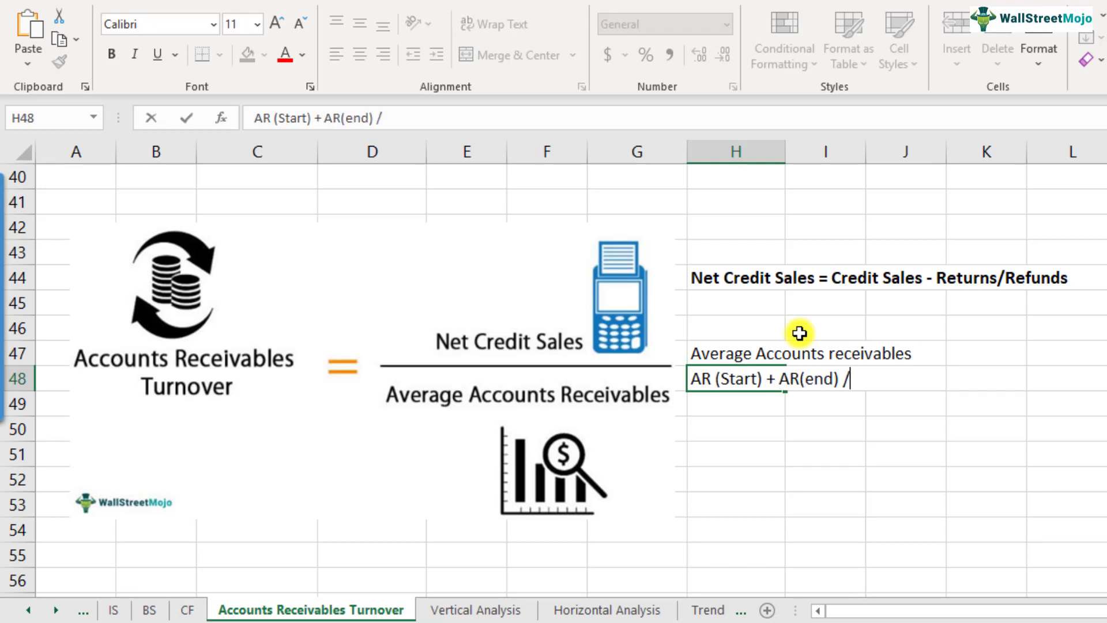
{"action": "type", "text": " 2"}
{"action": "key", "text": "Return"}
{"action": "key", "text": "Up"}
{"action": "key", "text": "F2"}
{"action": "key", "text": "Left"}
{"action": "key", "text": "Left"}
{"action": "key", "text": "Left"}
{"action": "type", "text": ")"}
{"action": "key", "text": "Left"}
{"action": "key", "text": "Left"}
{"action": "key", "text": "Left"}
{"action": "key", "text": "Left"}
{"action": "key", "text": "Left"}
{"action": "key", "text": "Left"}
{"action": "key", "text": "Left"}
{"action": "key", "text": "Left"}
{"action": "key", "text": "Left"}
{"action": "key", "text": "Left"}
{"action": "key", "text": "Left"}
{"action": "key", "text": "Left"}
{"action": "key", "text": "Left"}
{"action": "key", "text": "Left"}
{"action": "key", "text": "Left"}
{"action": "key", "text": "Left"}
{"action": "key", "text": "Left"}
{"action": "key", "text": "Left"}
{"action": "key", "text": "Left"}
{"action": "key", "text": "Left"}
{"action": "key", "text": "Left"}
{"action": "key", "text": "Left"}
{"action": "type", "text": "("}
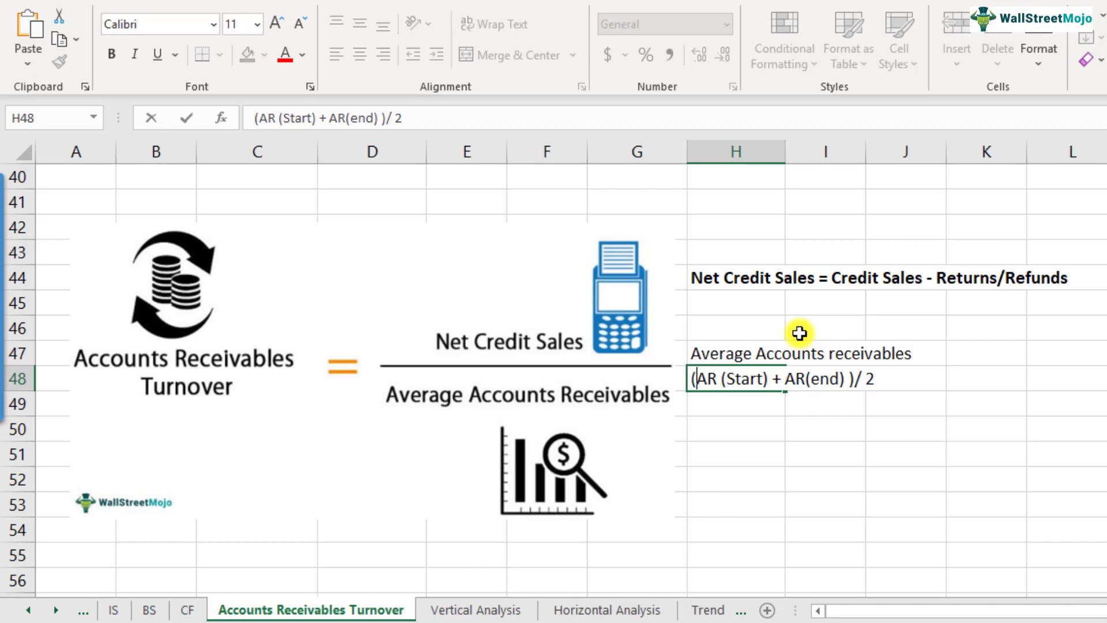
{"action": "key", "text": "Return"}
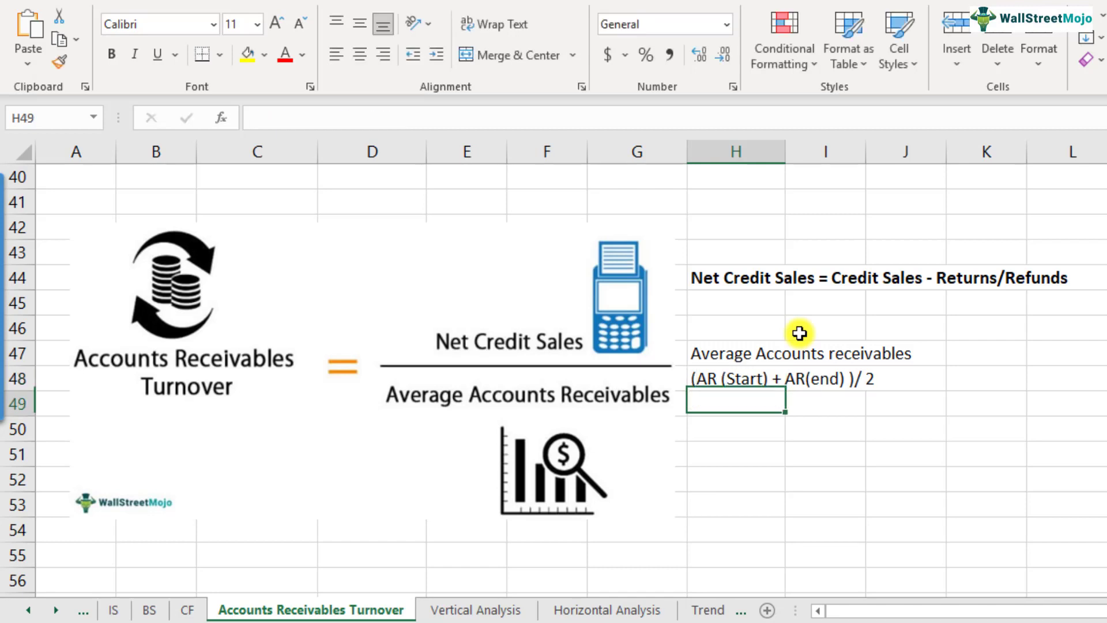
- Check the $1,600 receivables in C32:D32, then return to the averaging formula in H48
{"action": "scroll", "coordinate": [551, 426], "scroll_direction": "up", "scroll_amount": 3}
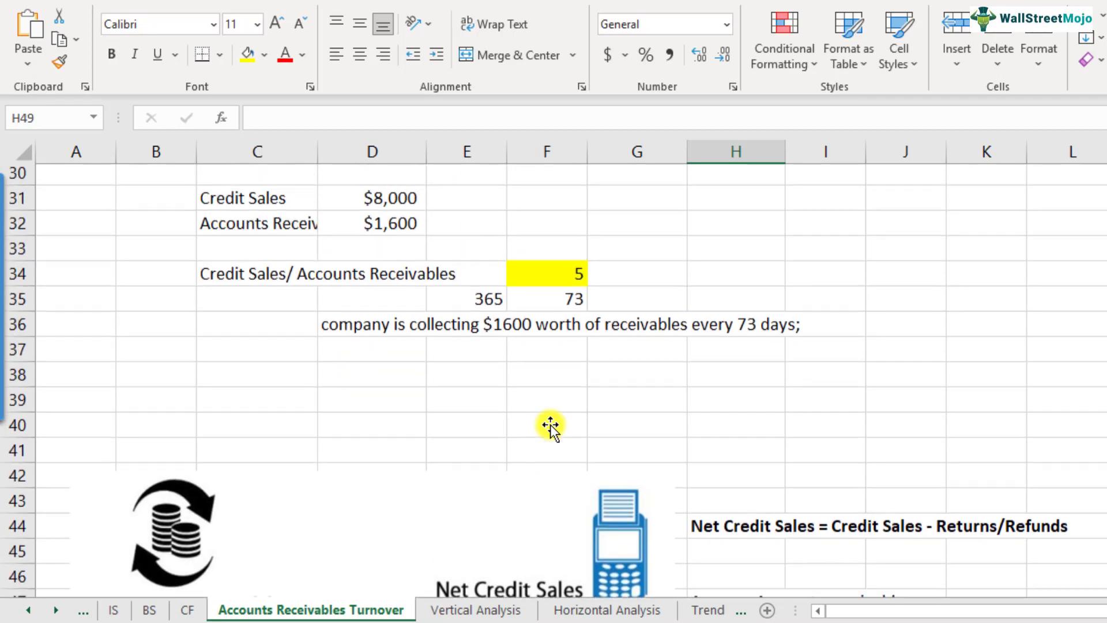
{"action": "scroll", "coordinate": [551, 426], "scroll_direction": "up", "scroll_amount": 2}
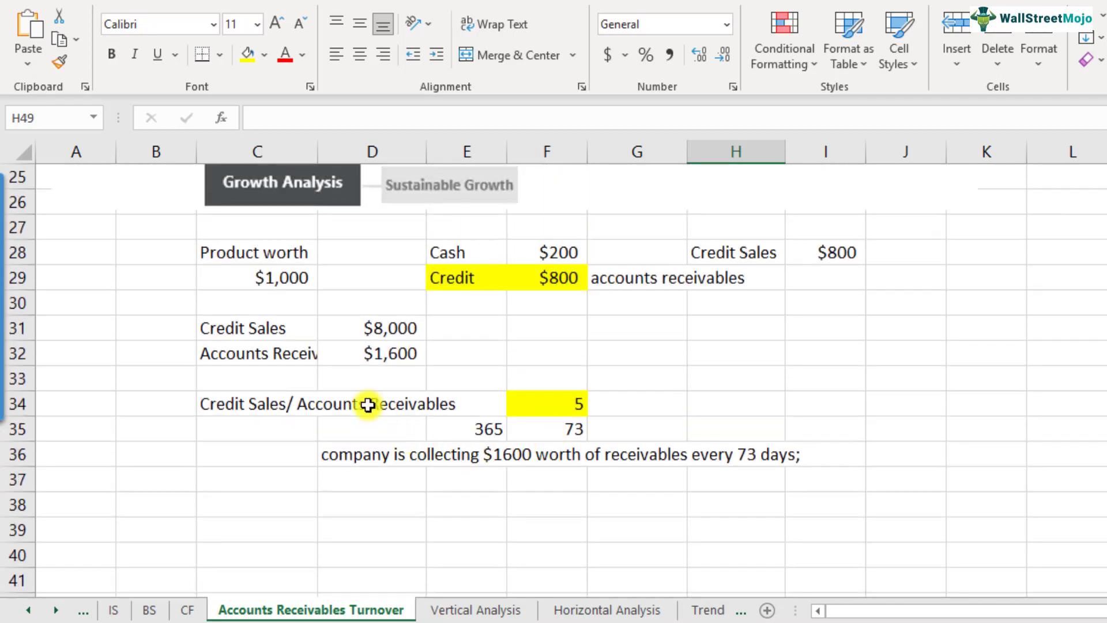
{"action": "left_click", "coordinate": [367, 353]}
{"action": "left_click", "coordinate": [225, 355]}
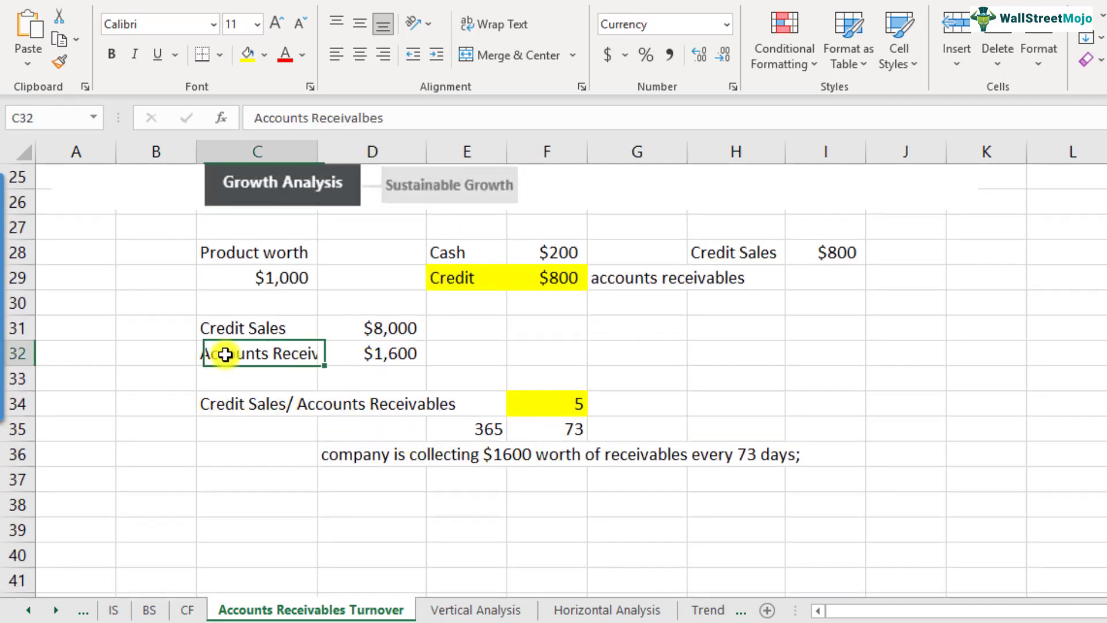
{"action": "left_click", "coordinate": [386, 359]}
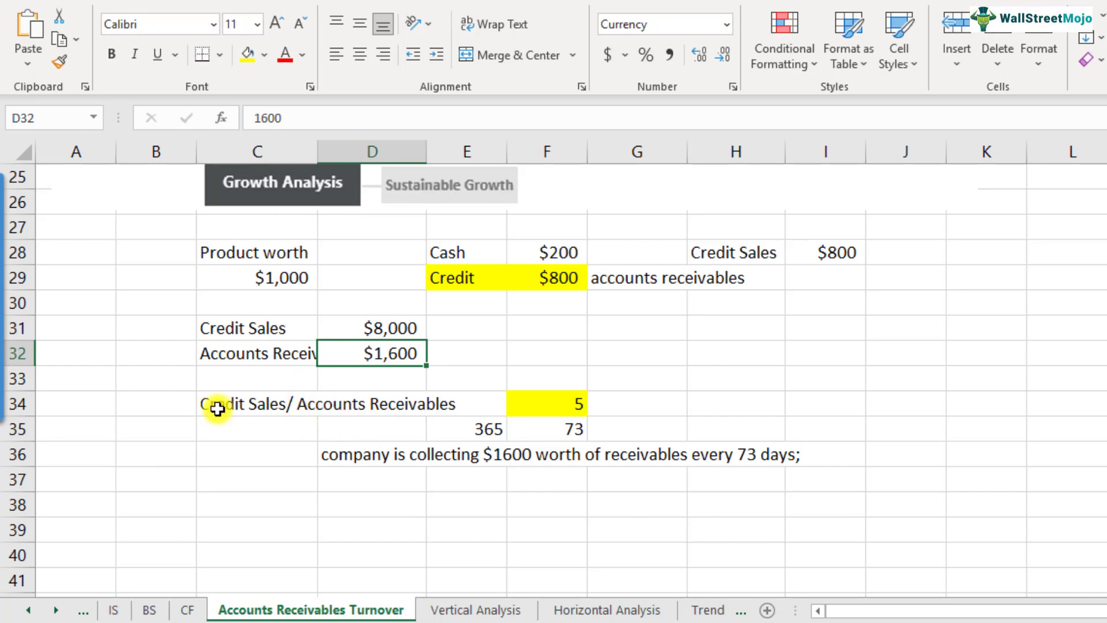
{"action": "scroll", "coordinate": [421, 396], "scroll_direction": "down", "scroll_amount": 5}
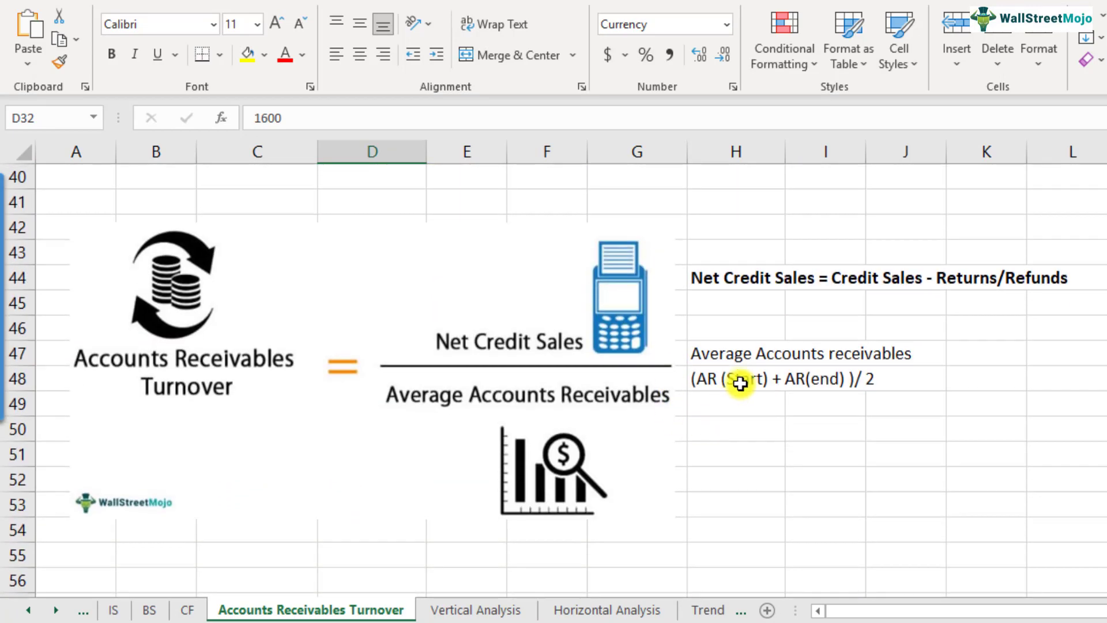
{"action": "left_click", "coordinate": [741, 383]}
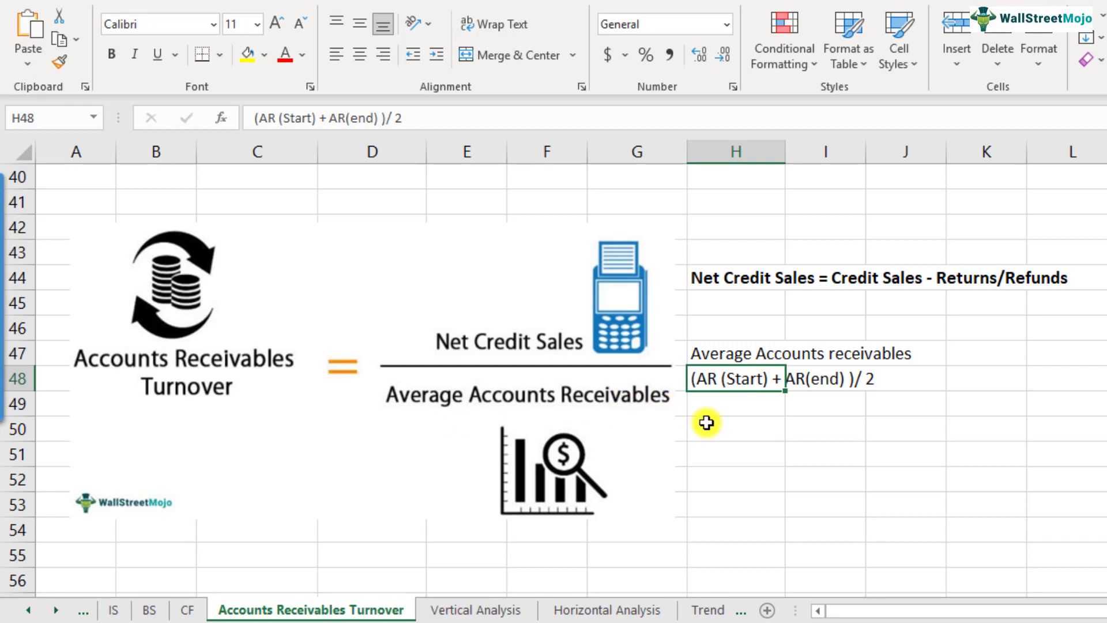
{"action": "left_click", "coordinate": [739, 439]}
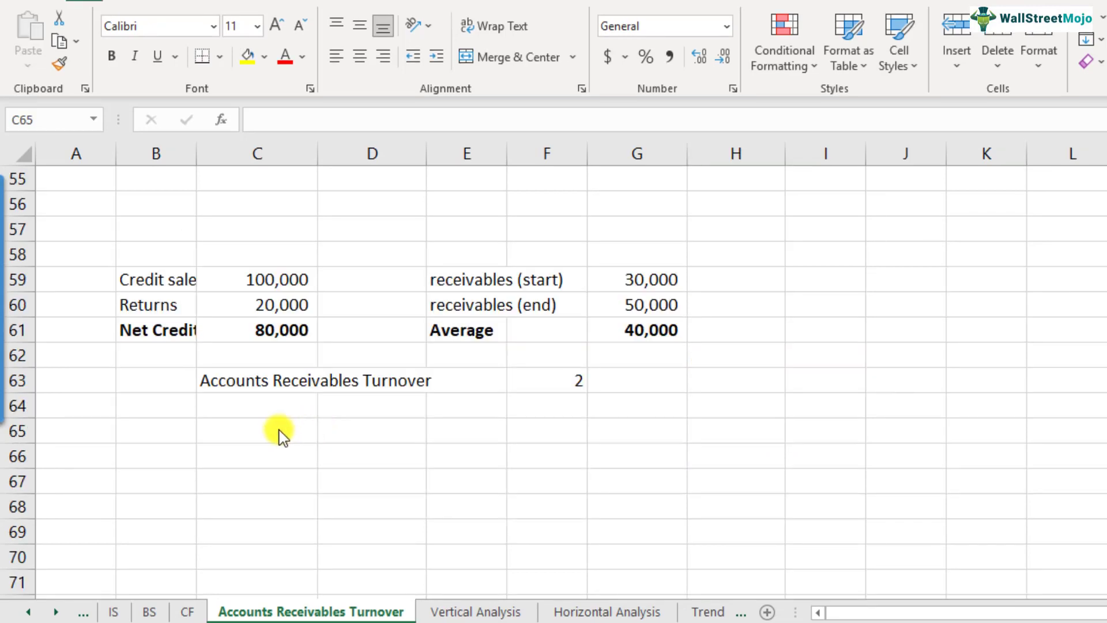
- Type 'GOOD or BAD?' in C65 beneath the turnover result of 2
{"action": "left_click", "coordinate": [279, 431]}
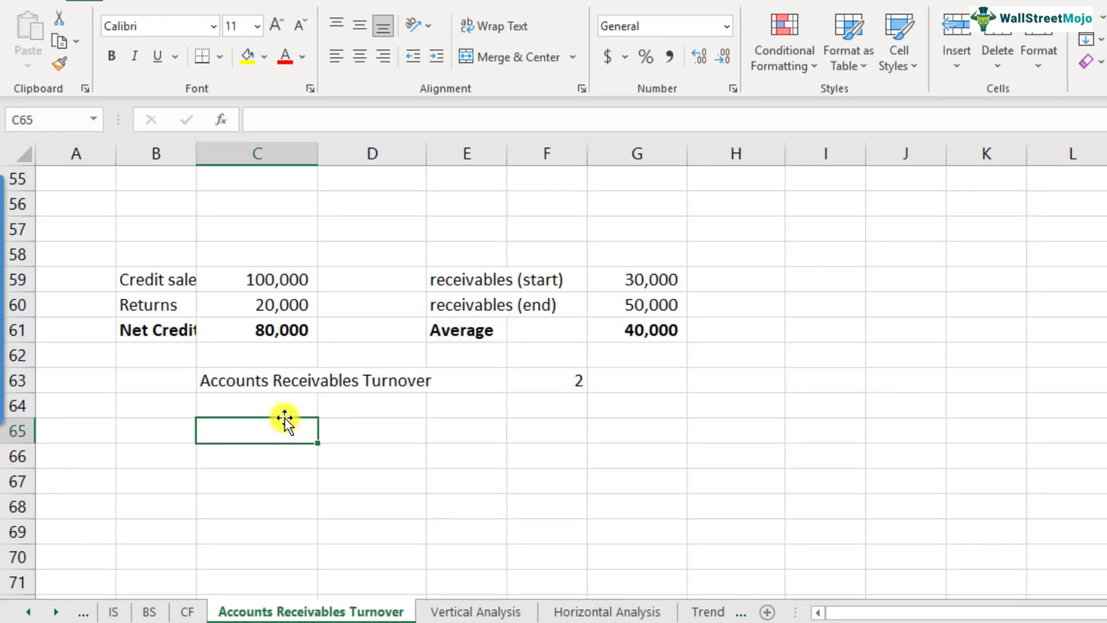
{"action": "left_click", "coordinate": [261, 382]}
{"action": "left_click", "coordinate": [254, 432]}
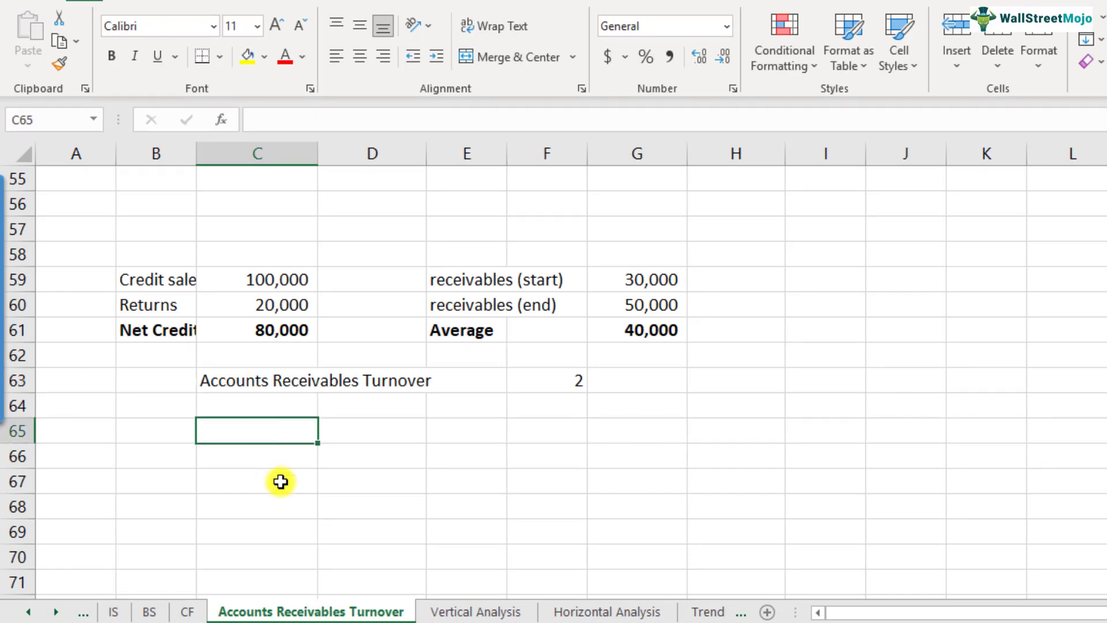
{"action": "type", "text": "GOOD "}
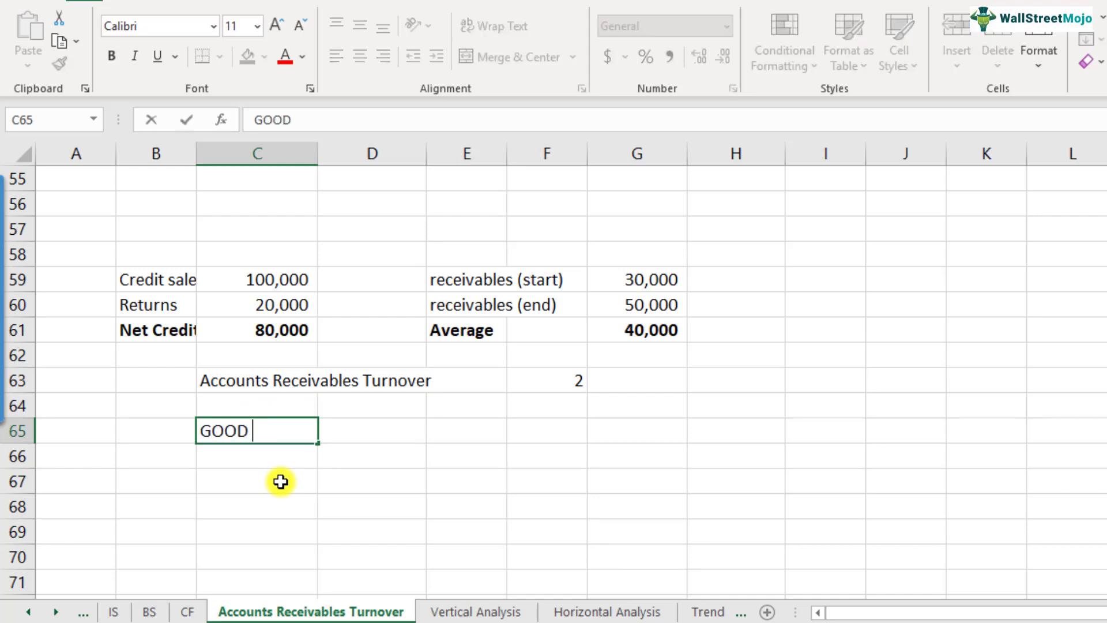
{"action": "type", "text": "or BAD?"}
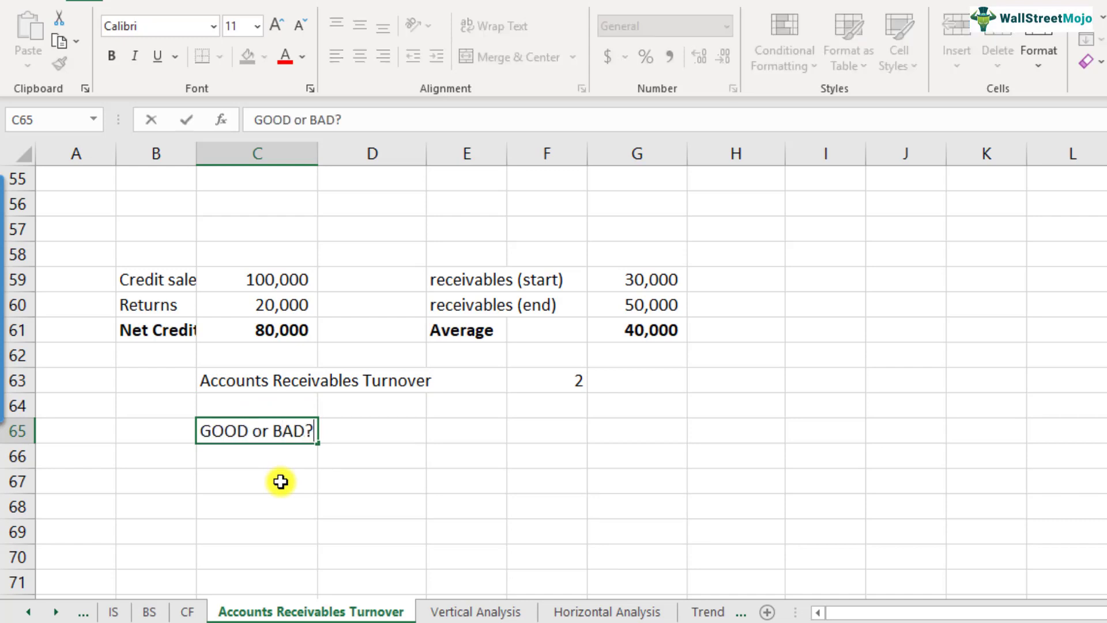
{"action": "key", "text": "Return"}
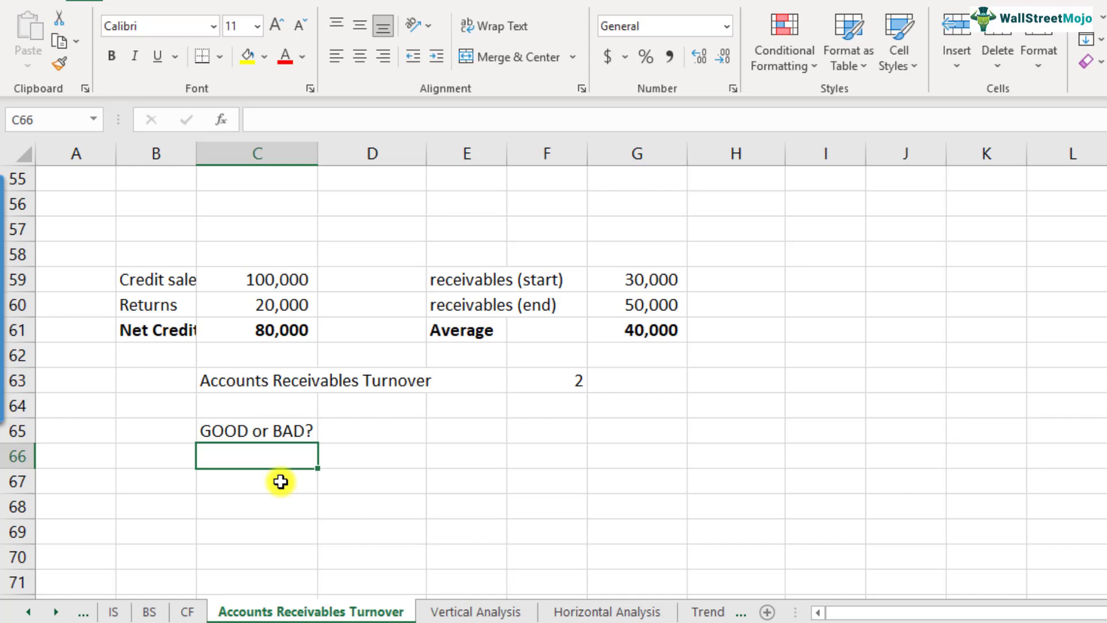
{"action": "key", "text": "Up"}
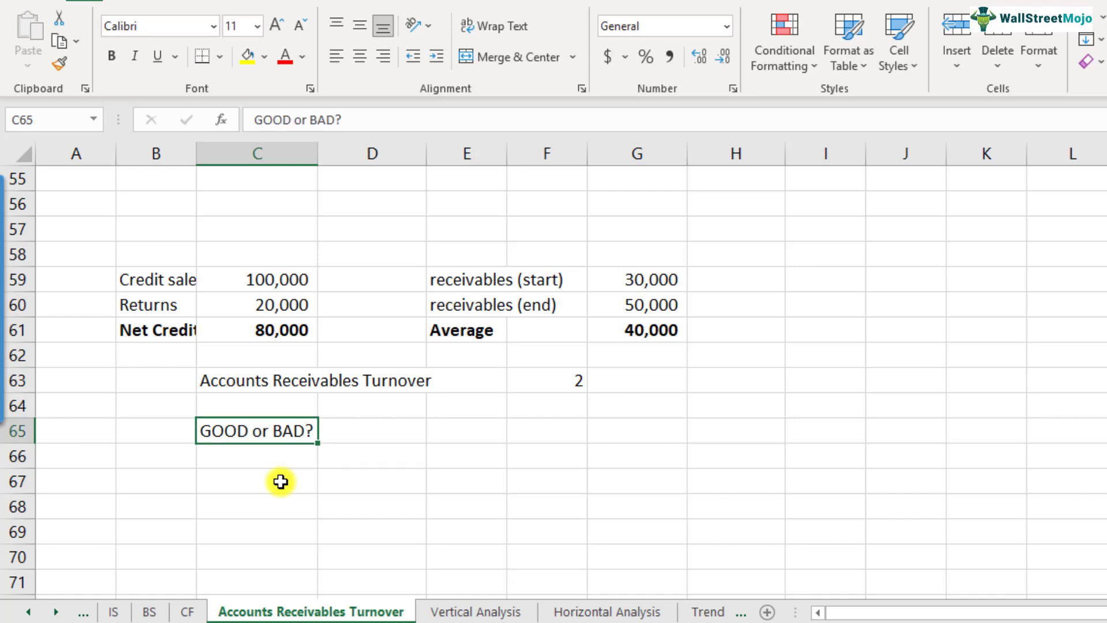
{"action": "key", "text": "Up"}
{"action": "key", "text": "Up"}
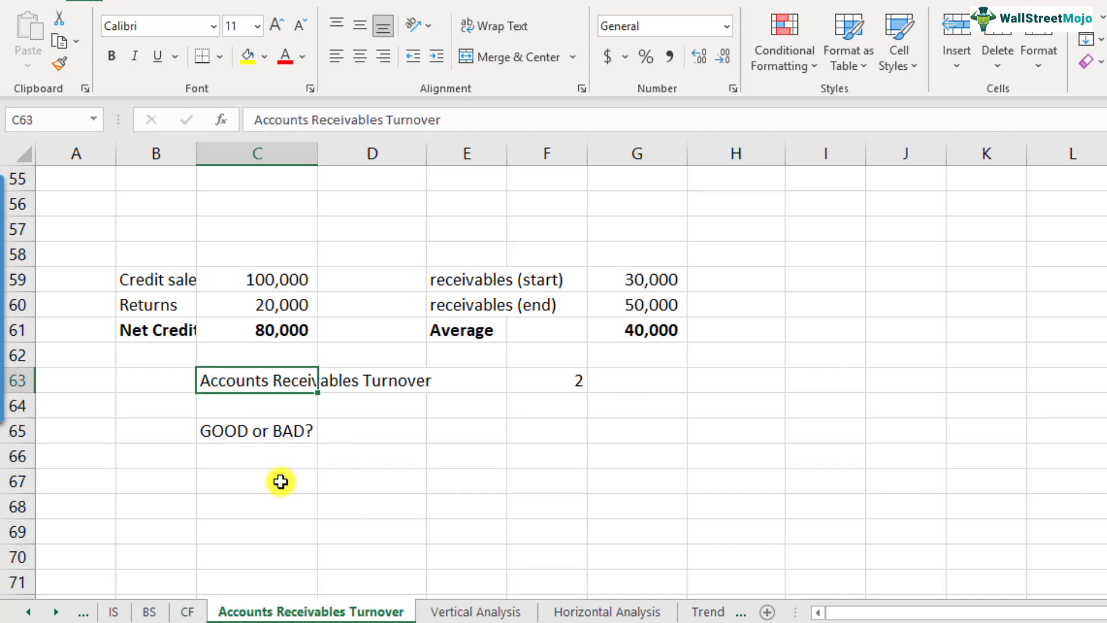
{"action": "key", "text": "Down"}
{"action": "key", "text": "Down"}
{"action": "key", "text": "Right"}
{"action": "key", "text": "Right"}
{"action": "key", "text": "Right"}
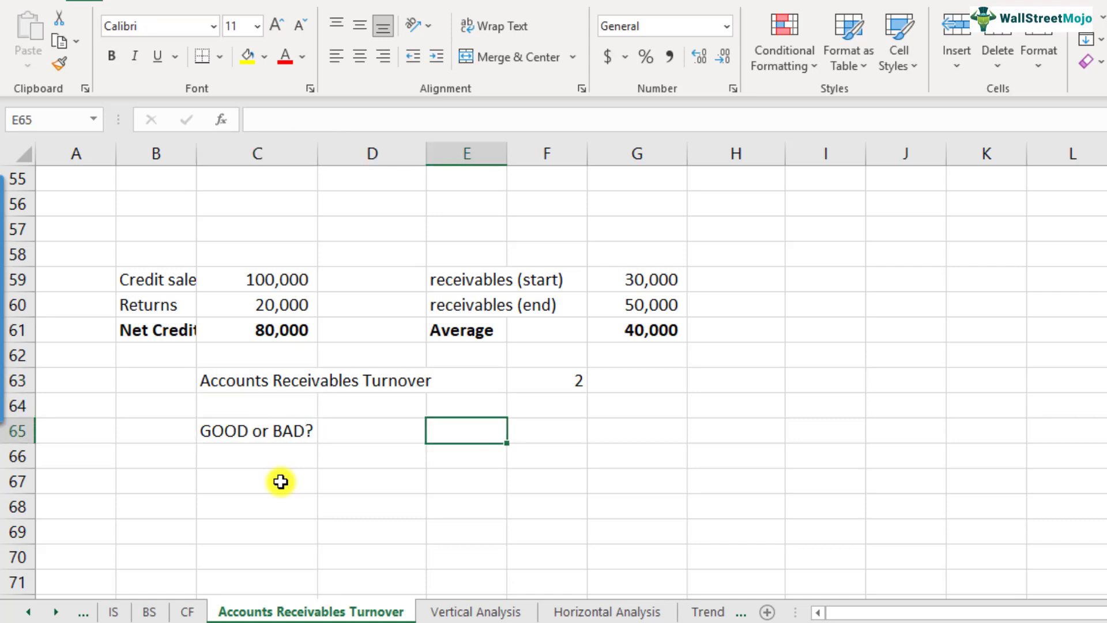
- Enter =365/F63 in F65 giving 182.5 days, and bold the GOOD or BAD? label
{"action": "type", "text": "=3"}
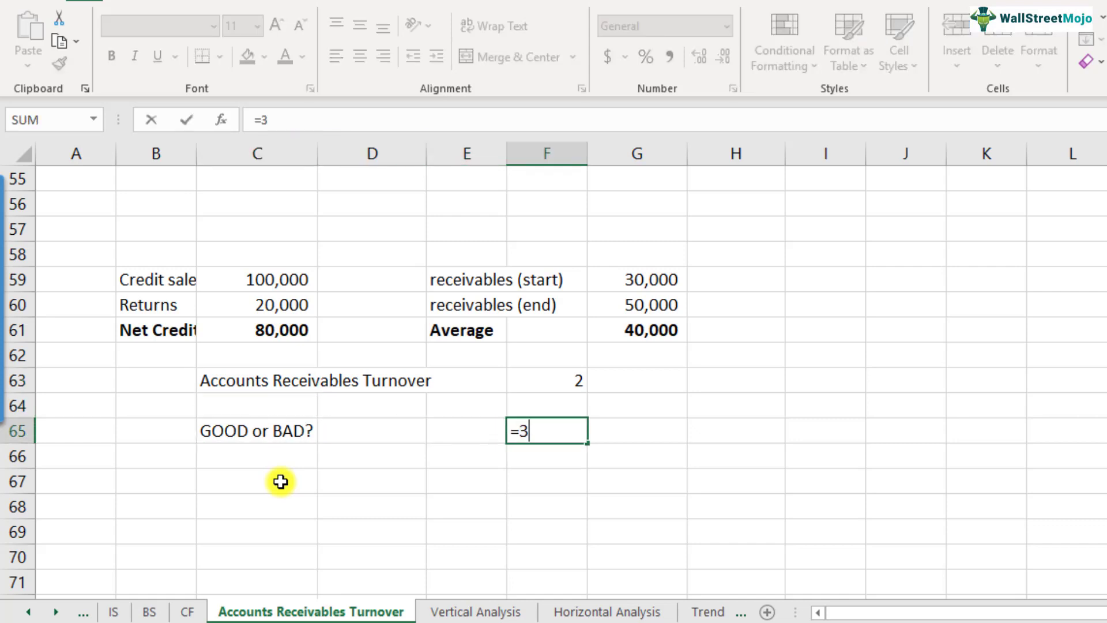
{"action": "type", "text": "65/"}
{"action": "key", "text": "Up"}
{"action": "key", "text": "Up"}
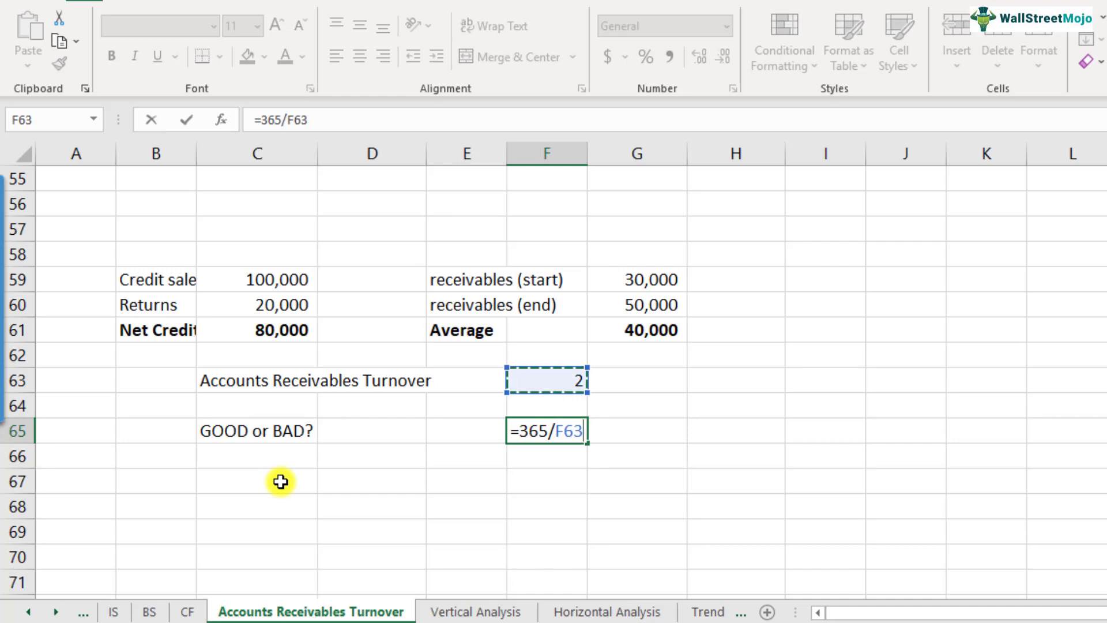
{"action": "key", "text": "Return"}
{"action": "key", "text": "Up"}
{"action": "key", "text": "F2"}
{"action": "key", "text": "Escape"}
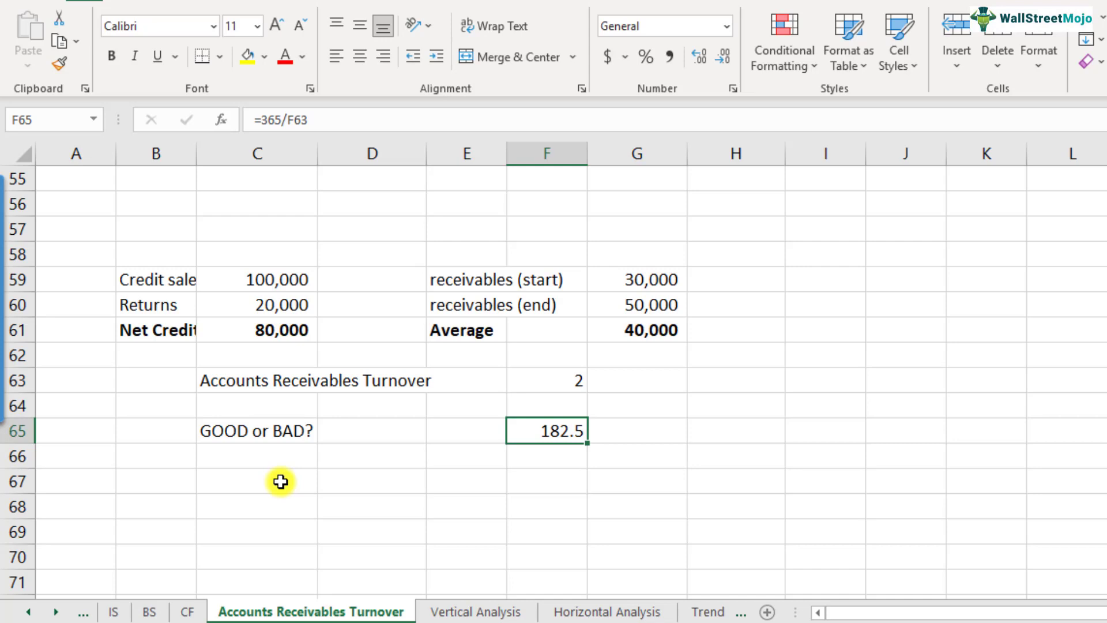
{"action": "key", "text": "Left"}
{"action": "key", "text": "Left"}
{"action": "key", "text": "Left"}
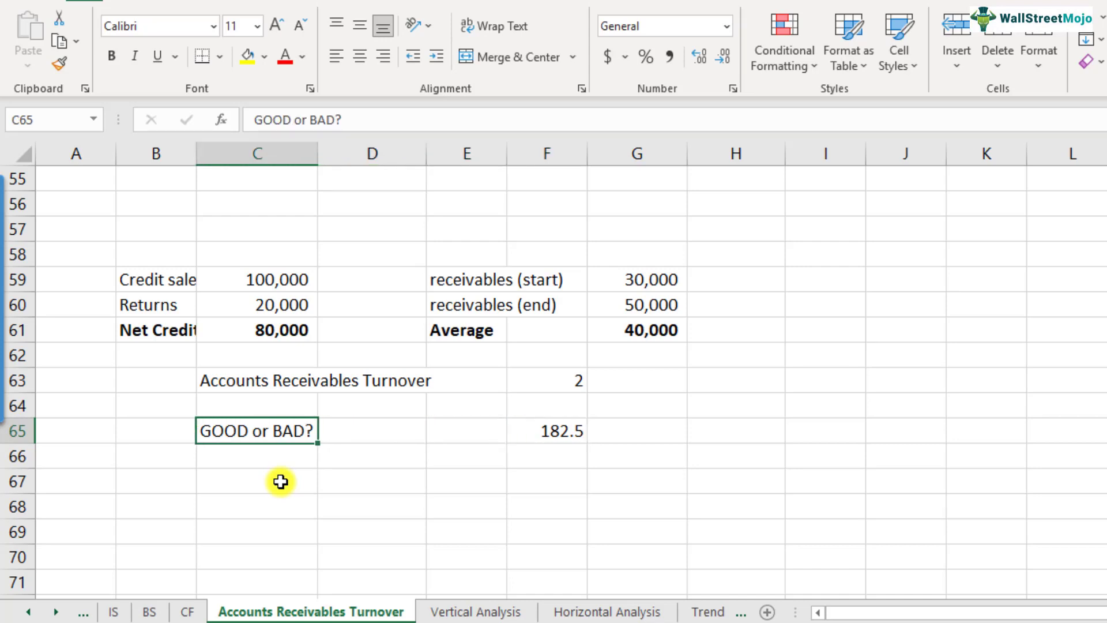
{"action": "key", "text": "ctrl+b"}
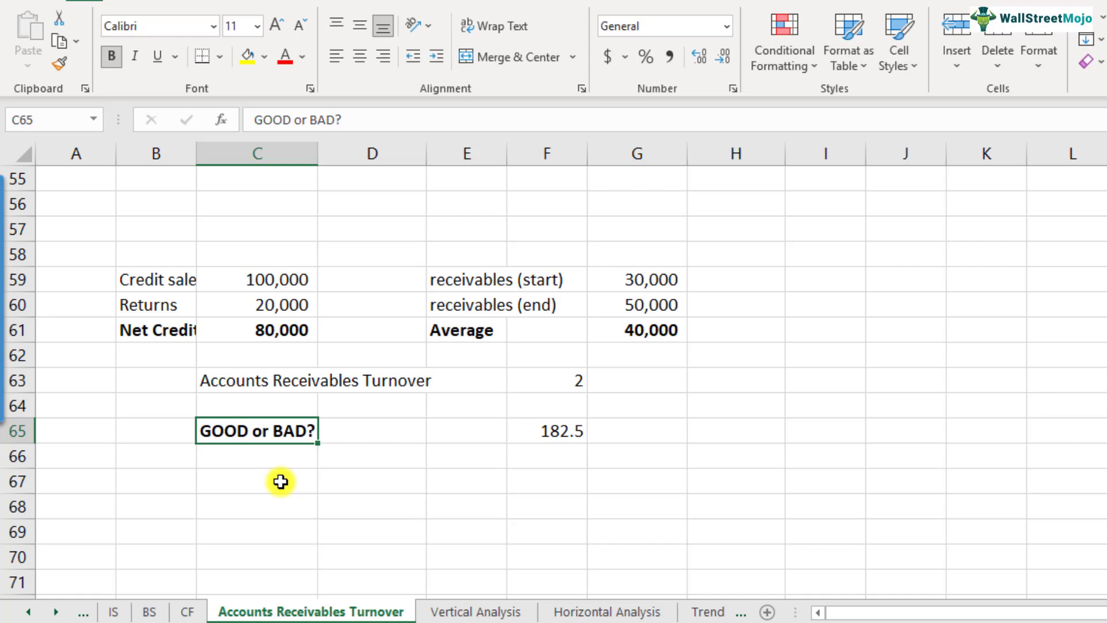
- Add an 'Industry' label in C67 with turnover 4 in F67
{"action": "left_click", "coordinate": [281, 482]}
{"action": "scroll", "coordinate": [350, 496], "scroll_direction": "down", "scroll_amount": 1}
{"action": "type", "text": "INdustry"}
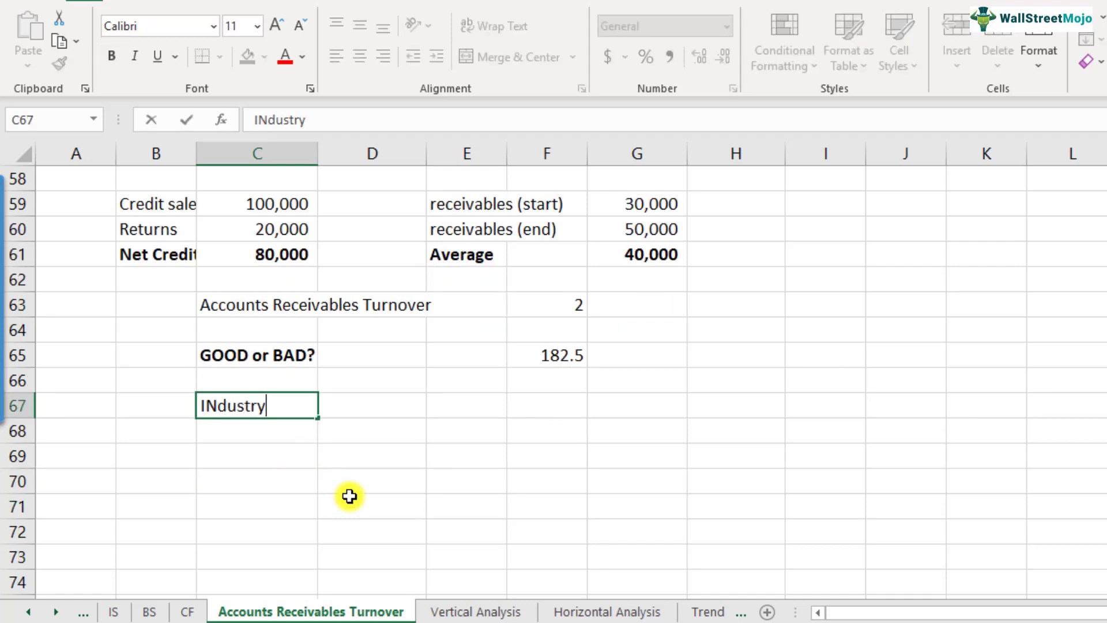
{"action": "key", "text": "Return"}
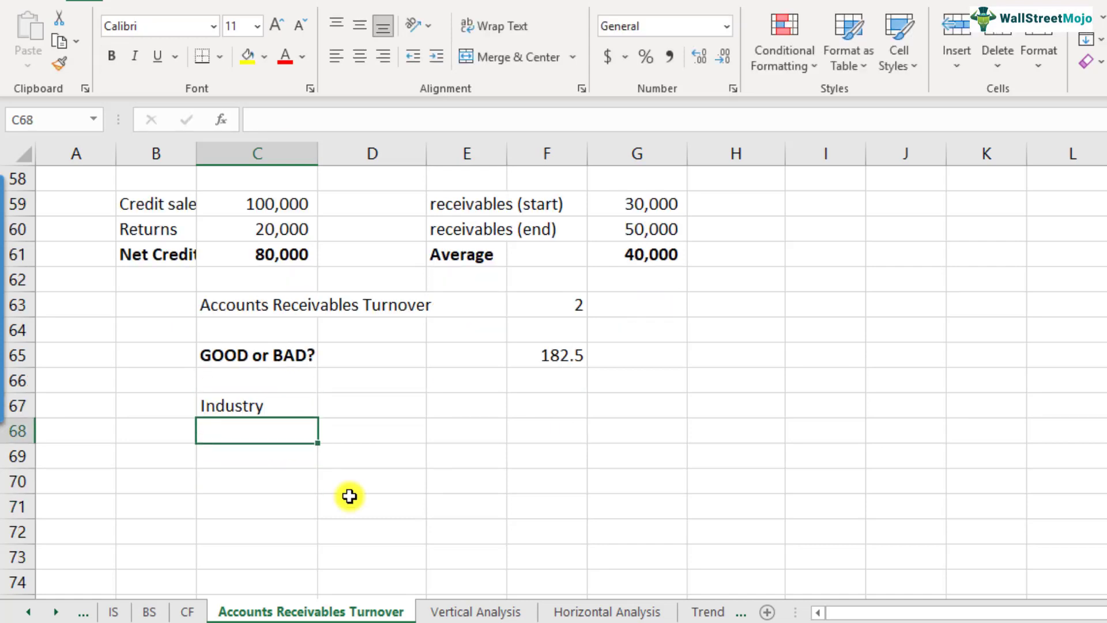
{"action": "key", "text": "Up"}
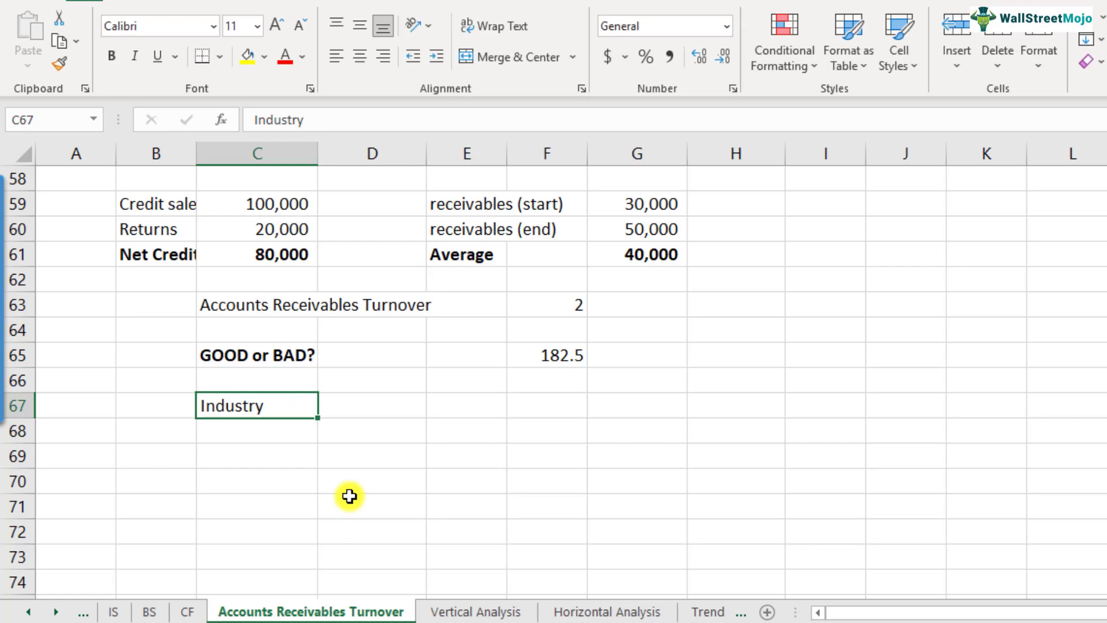
{"action": "key", "text": "Right"}
{"action": "key", "text": "Right"}
{"action": "key", "text": "Right"}
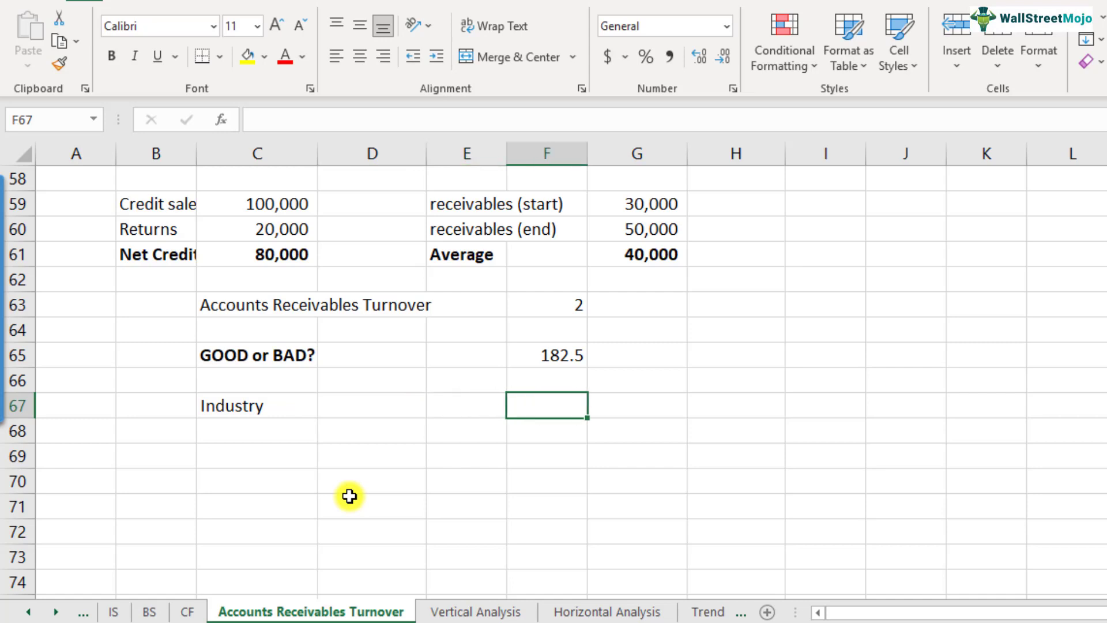
{"action": "type", "text": "4"}
{"action": "key", "text": "Return"}
- Enter =365/F67 in G67 to get 91.25
{"action": "key", "text": "Up"}
{"action": "key", "text": "Right"}
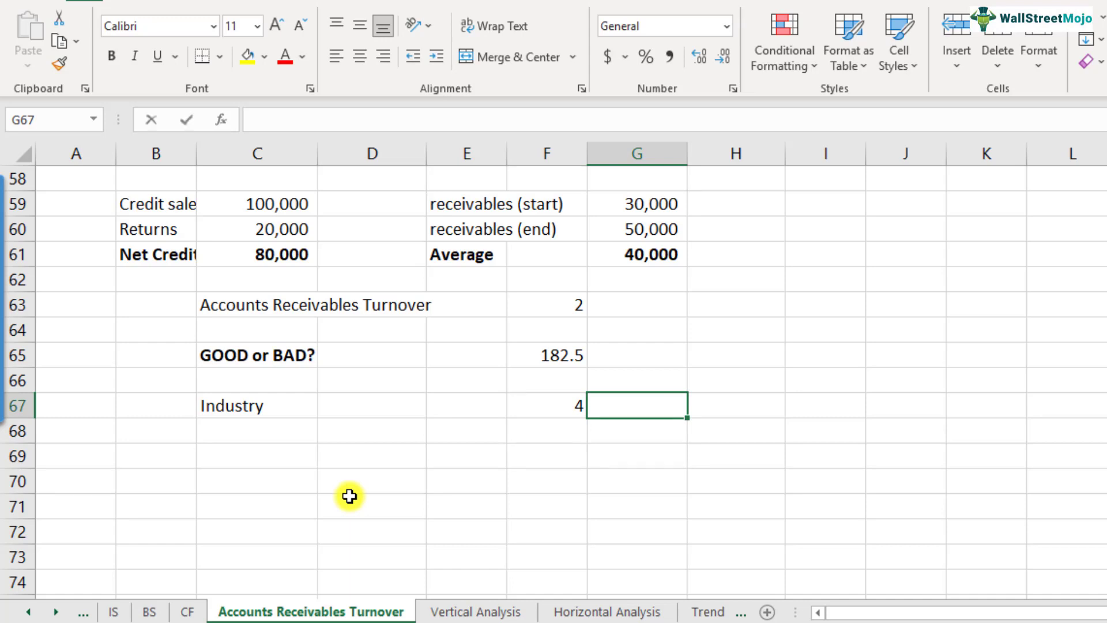
{"action": "type", "text": "=365"}
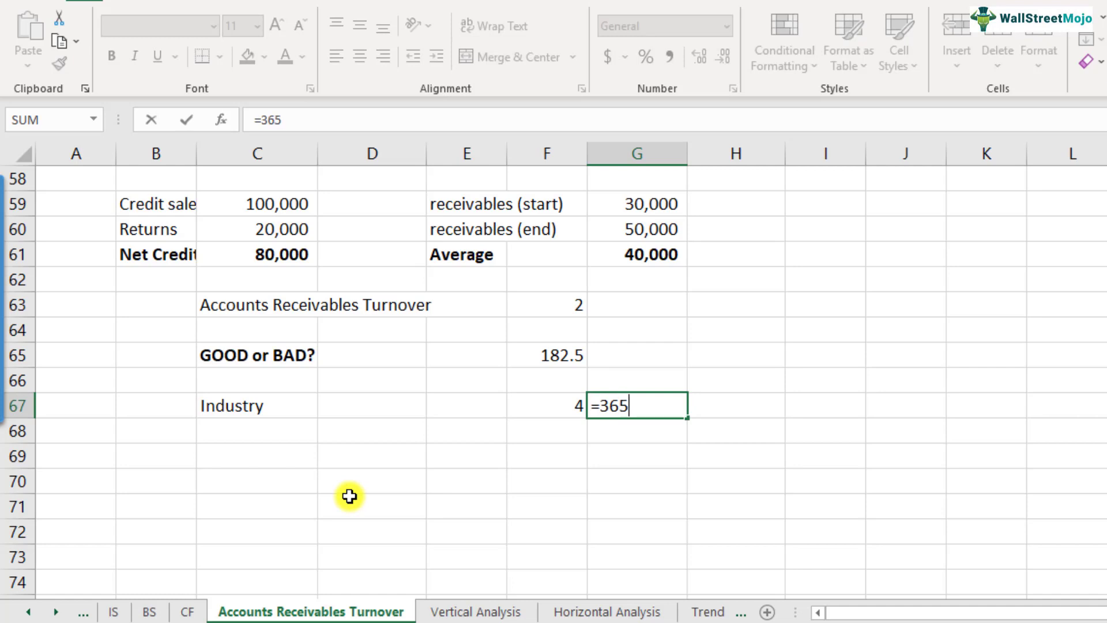
{"action": "type", "text": "/"}
{"action": "key", "text": "Left"}
{"action": "key", "text": "Return"}
{"action": "key", "text": "Up"}
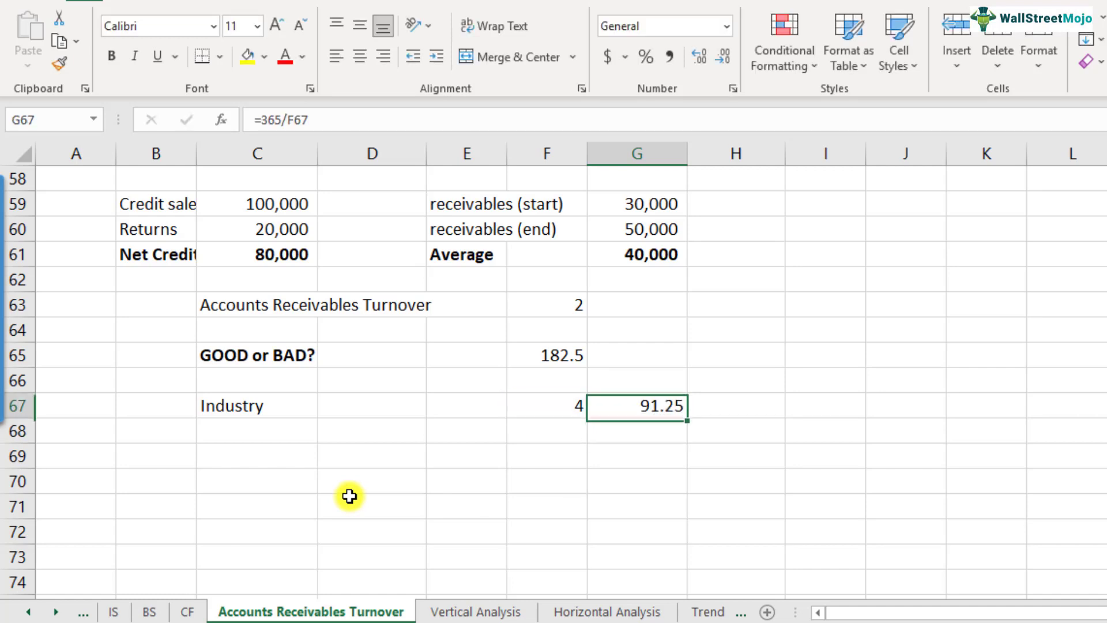
- Type 'days' in H67 and bold 91.25 days in G67:H67
{"action": "key", "text": "Right"}
{"action": "type", "text": "days"}
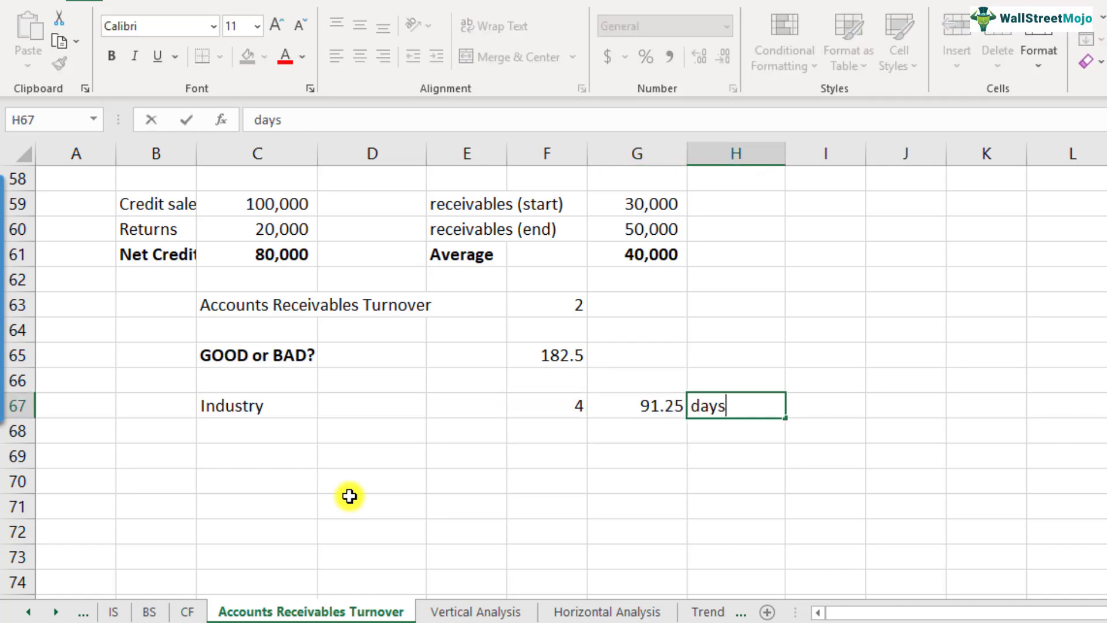
{"action": "key", "text": "Return"}
{"action": "key", "text": "Up"}
{"action": "key", "text": "Left"}
{"action": "key", "text": "shift+Right"}
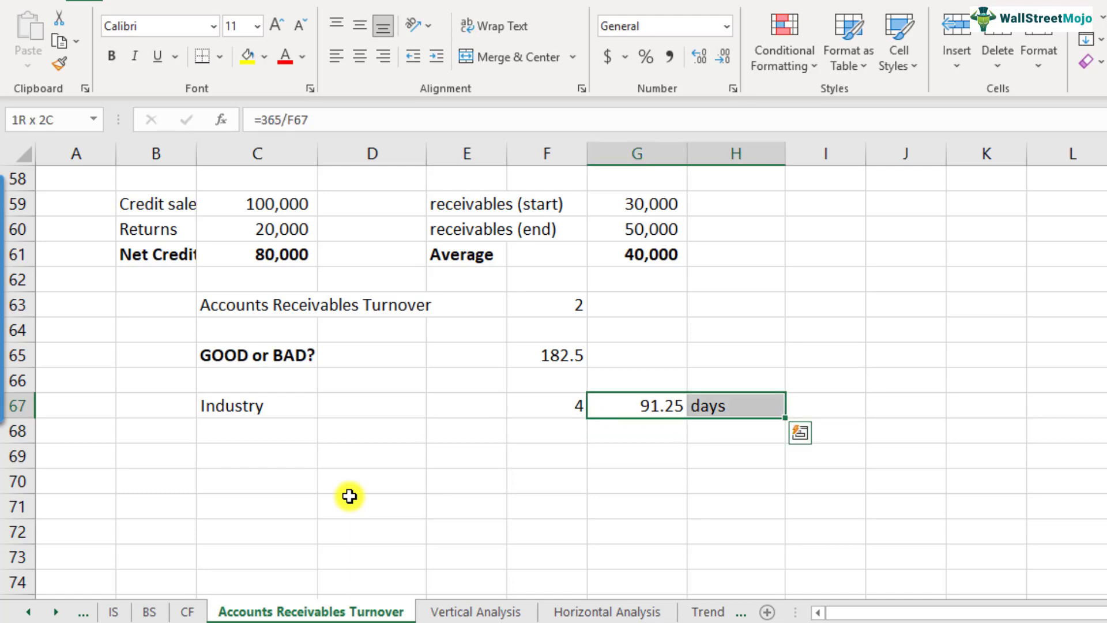
{"action": "key", "text": "ctrl+b"}
{"action": "key", "text": "Down"}
{"action": "key", "text": "Up"}
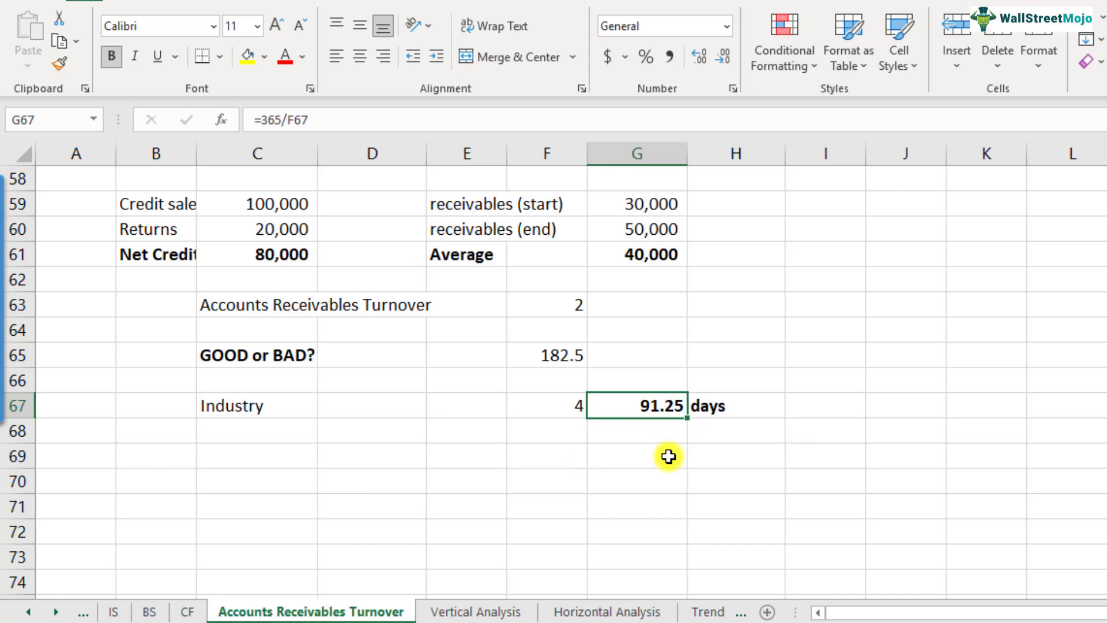
- Fill the Industry row C67:H67 yellow, and move 182.5 into G63 with yellow fill
{"action": "left_click_drag", "start_coordinate": [256, 406], "coordinate": [705, 405]}
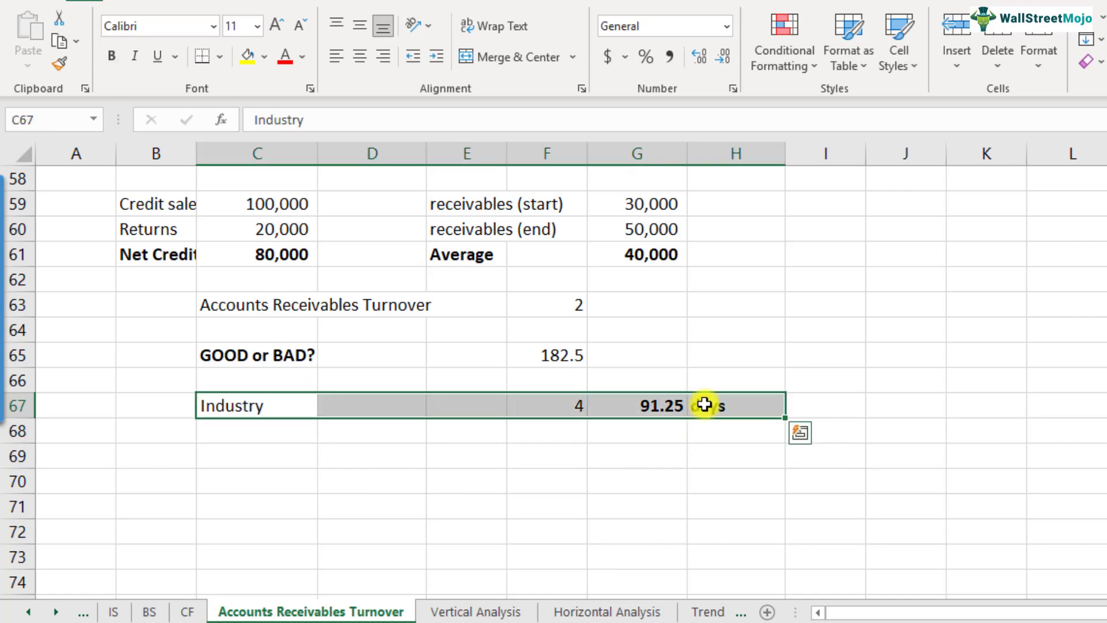
{"action": "left_click", "coordinate": [248, 58]}
{"action": "left_click", "coordinate": [682, 410]}
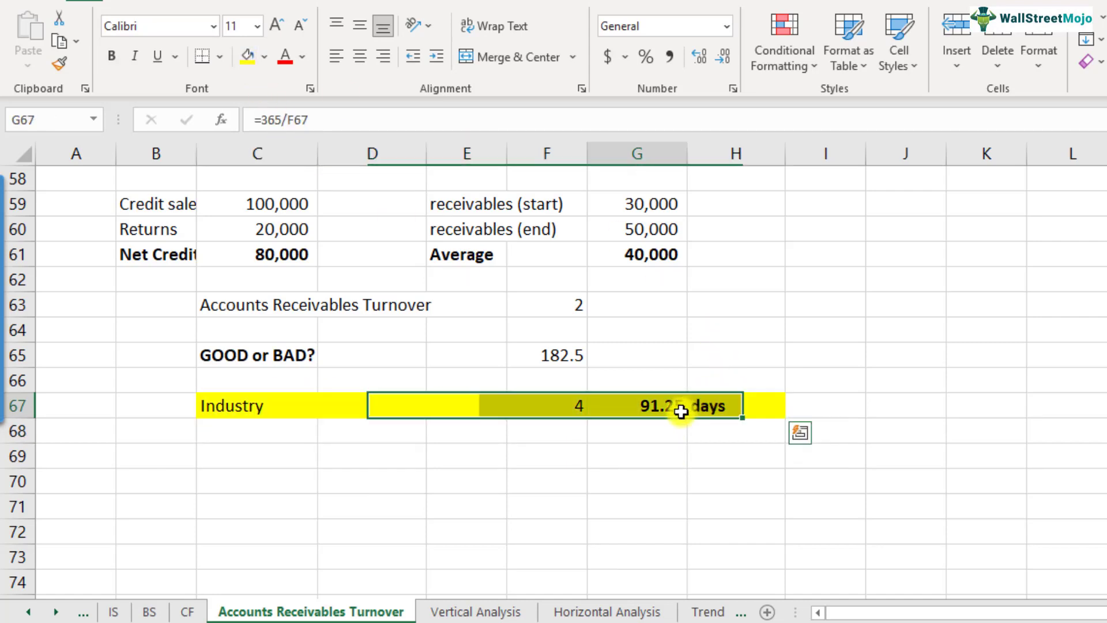
{"action": "left_click", "coordinate": [566, 356]}
{"action": "left_click_drag", "start_coordinate": [670, 331], "coordinate": [663, 305]}
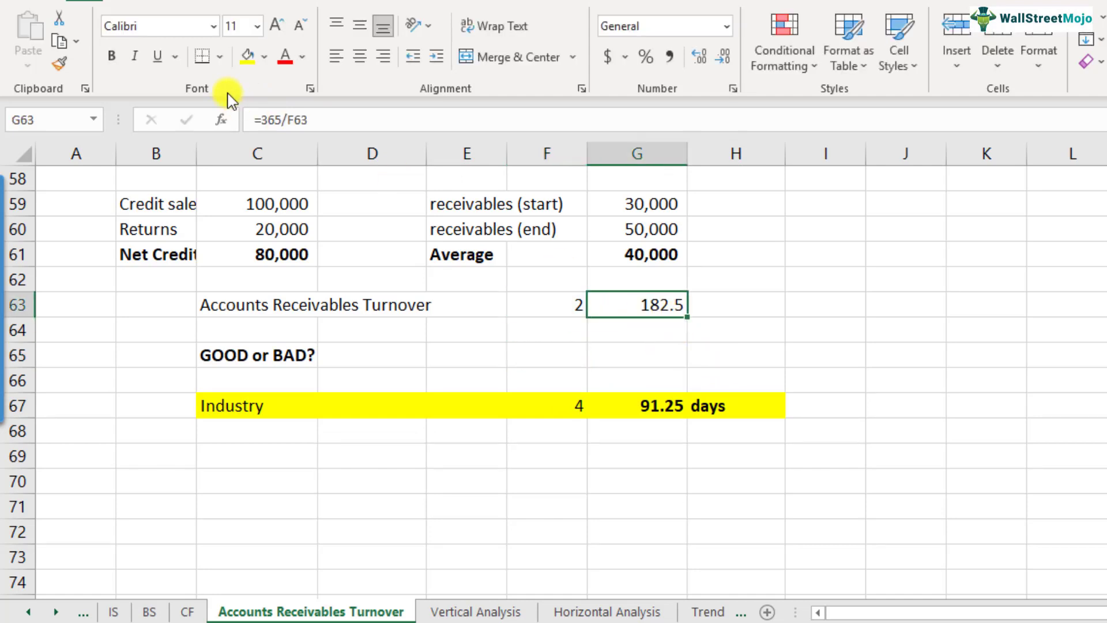
{"action": "left_click", "coordinate": [247, 58]}
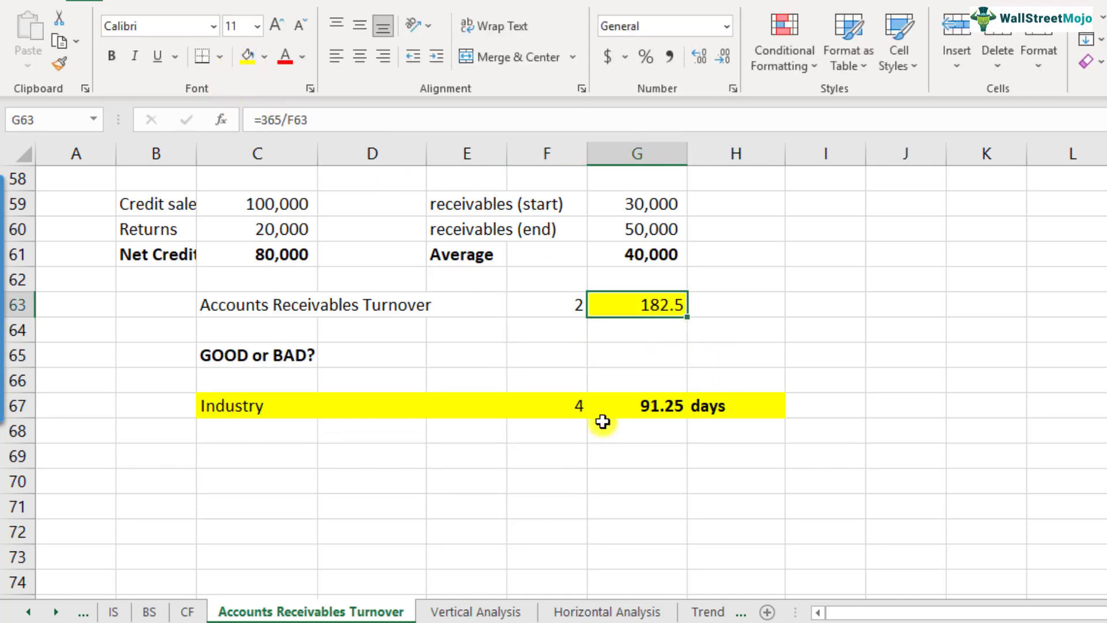
- Type the verdict 'BAD' in H63 beside the 182.5 days
{"action": "left_click", "coordinate": [648, 401]}
{"action": "left_click_drag", "start_coordinate": [230, 406], "coordinate": [681, 415]}
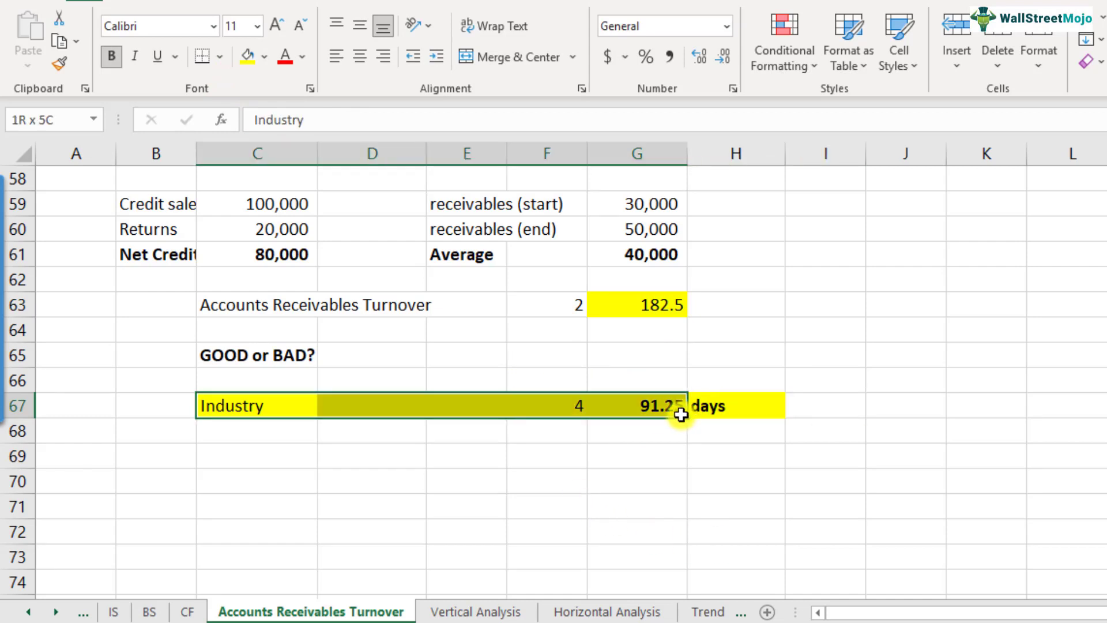
{"action": "left_click", "coordinate": [758, 308]}
{"action": "type", "text": "BA"}
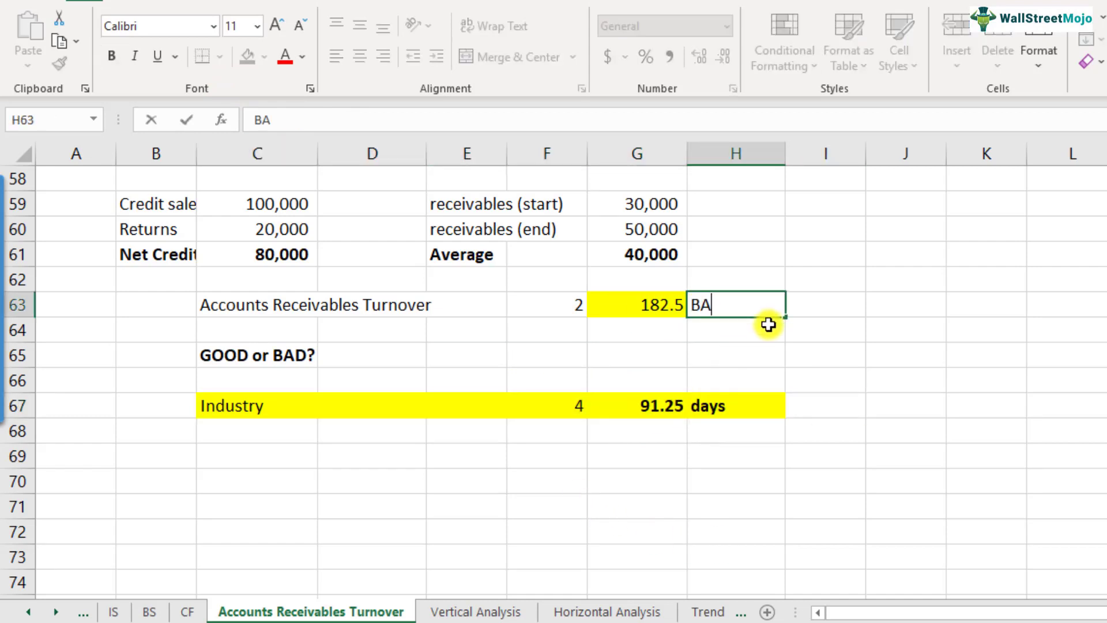
{"action": "type", "text": "D"}
- Delete the BAD verdict from H63
{"action": "key", "text": "Return"}
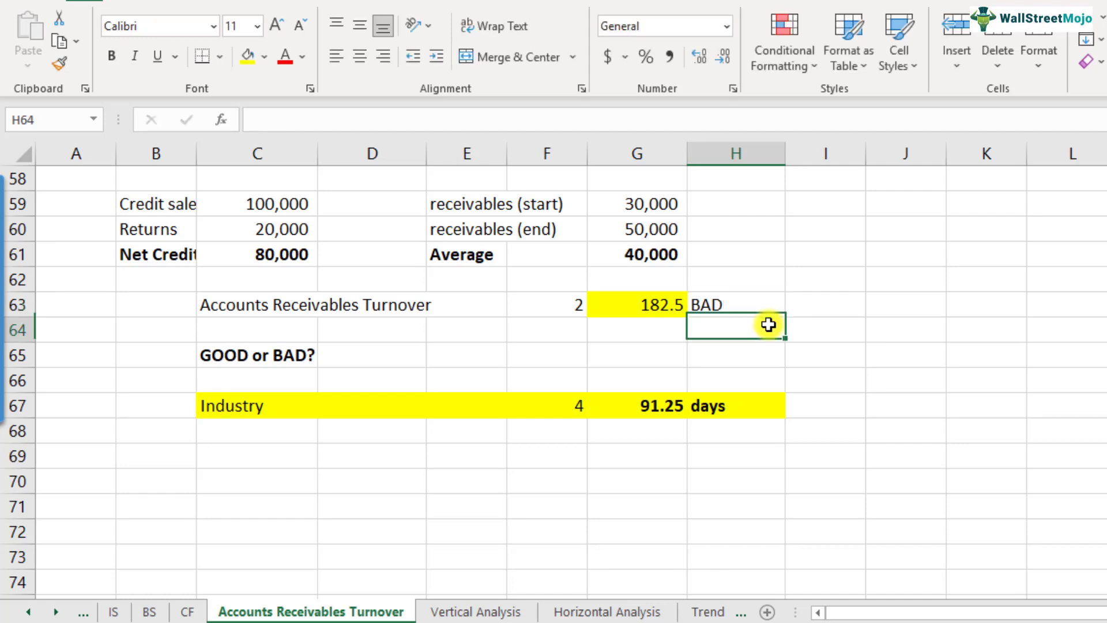
{"action": "key", "text": "Up"}
{"action": "key", "text": "Delete"}
- Copy the yellow Industry row and paste it into row 69
{"action": "key", "text": "Left"}
{"action": "key", "text": "Left"}
{"action": "key", "text": "Left"}
{"action": "key", "text": "Left"}
{"action": "key", "text": "Left"}
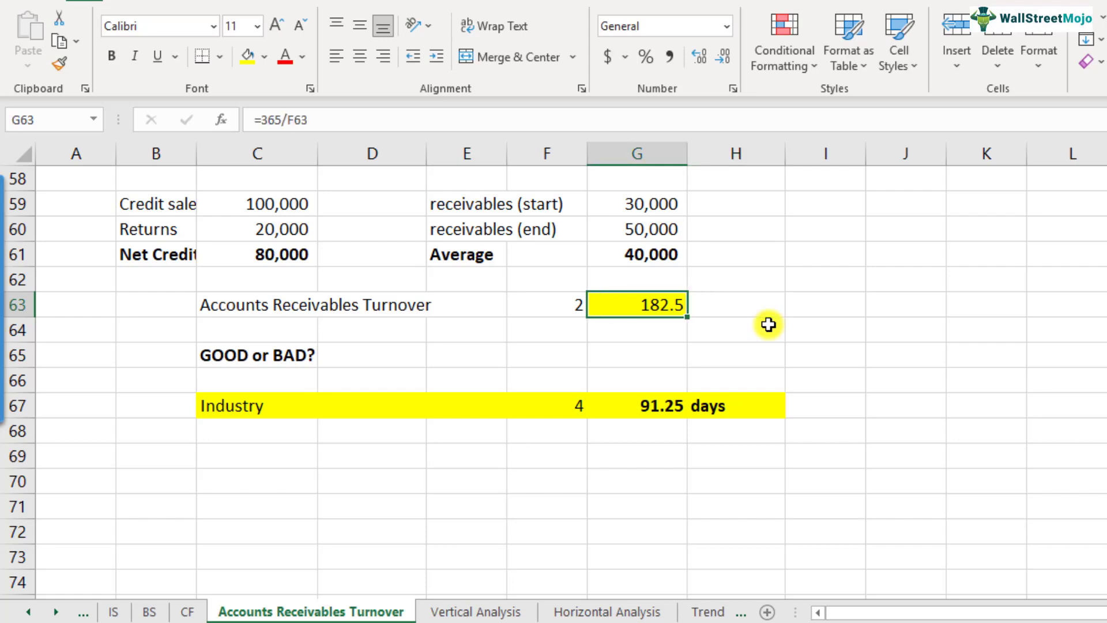
{"action": "key", "text": "Down"}
{"action": "key", "text": "Down"}
{"action": "key", "text": "Down"}
{"action": "key", "text": "Down"}
{"action": "key", "text": "shift+Right"}
{"action": "key", "text": "shift+Right"}
{"action": "key", "text": "shift+Right"}
{"action": "key", "text": "shift+Right"}
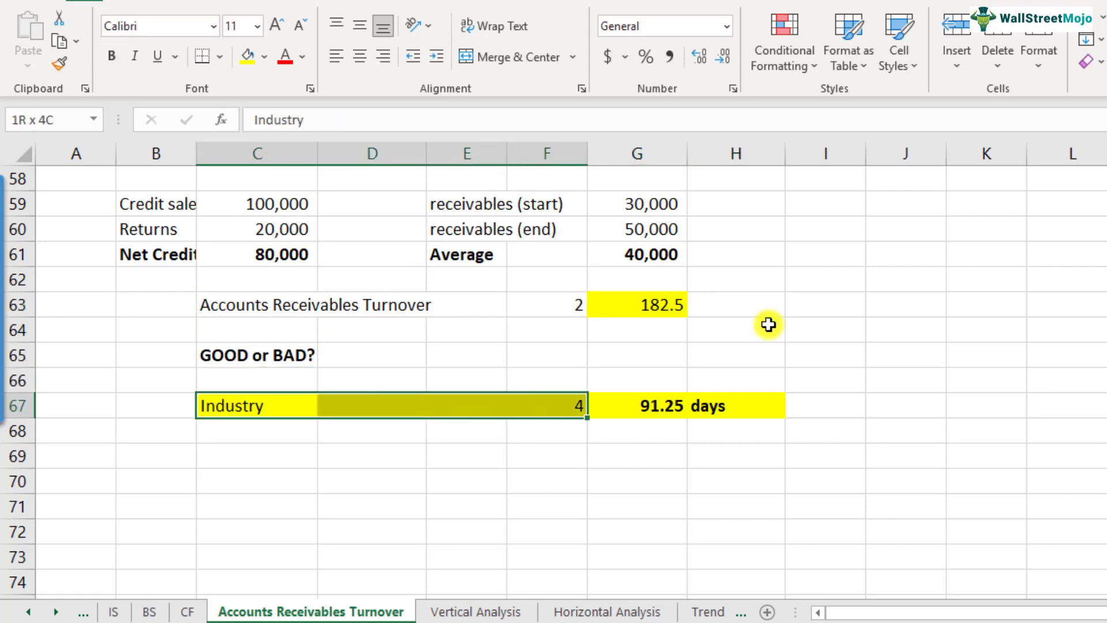
{"action": "key", "text": "ctrl+c"}
{"action": "key", "text": "Down"}
{"action": "key", "text": "Down"}
{"action": "key", "text": "ctrl+v"}
- Change the row 69 turnover to 1.5, giving 243.33333, and label it 'days' in H69
{"action": "key", "text": "Right"}
{"action": "key", "text": "Right"}
{"action": "key", "text": "Right"}
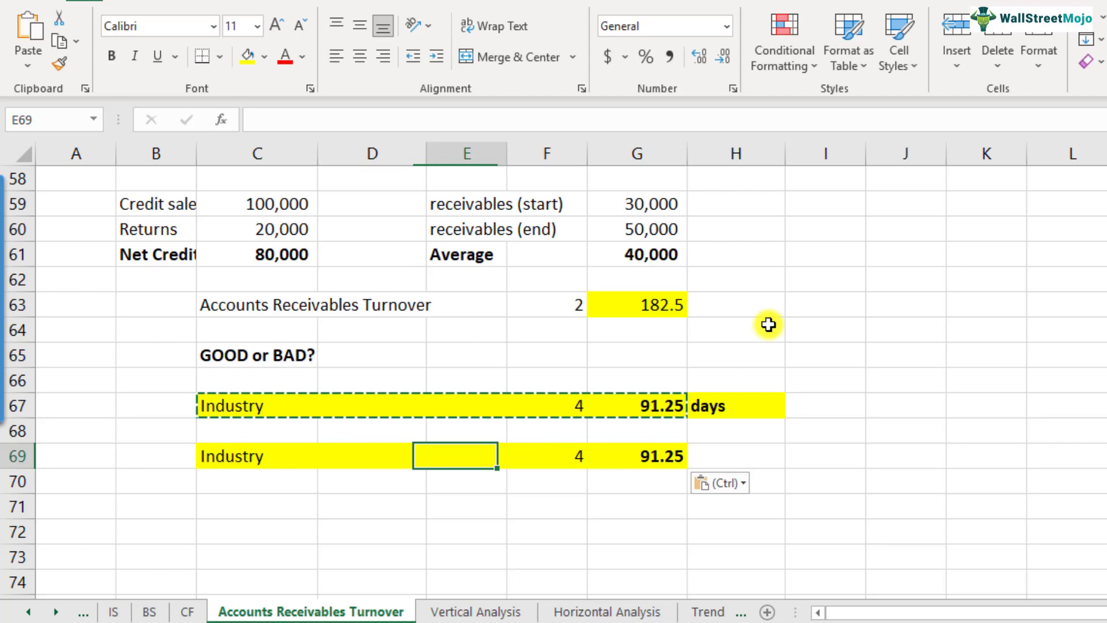
{"action": "type", "text": "1.5"}
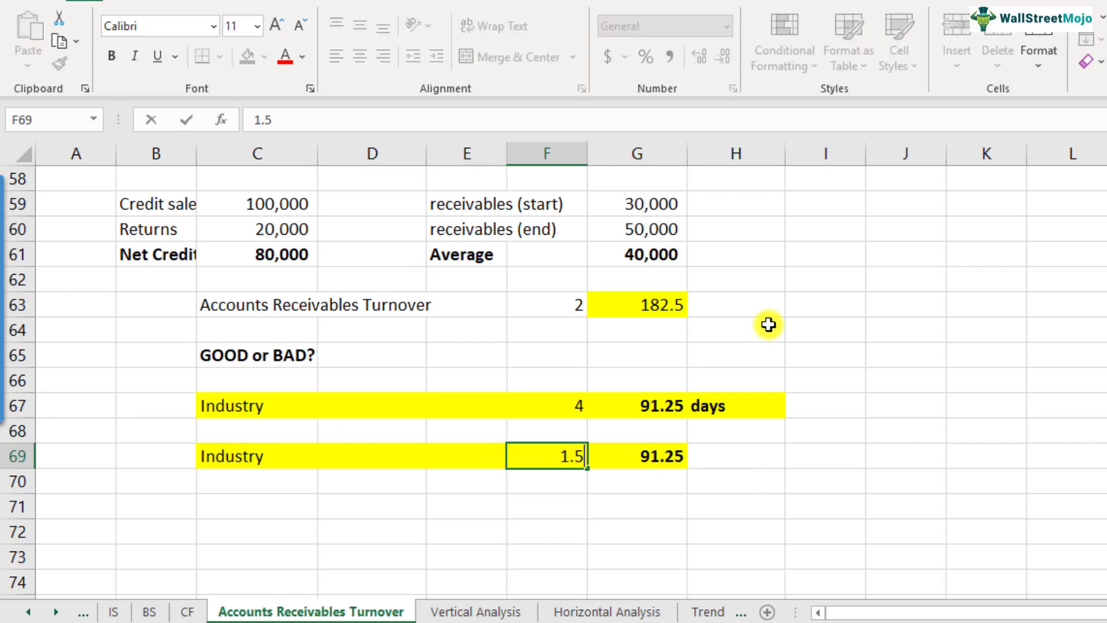
{"action": "key", "text": "Return"}
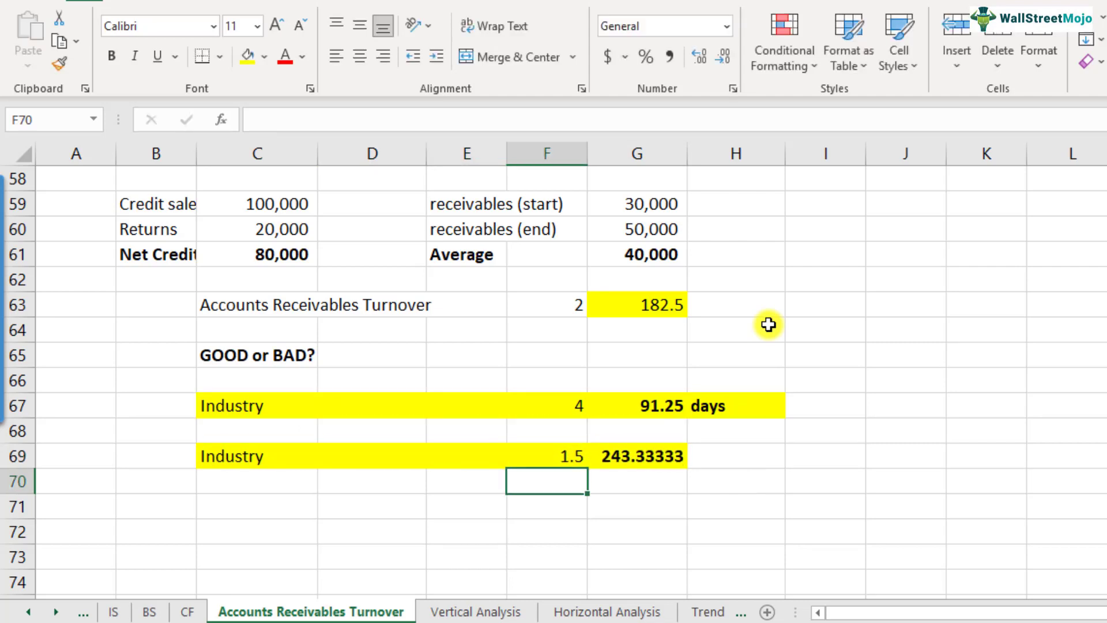
{"action": "key", "text": "Up"}
{"action": "key", "text": "Right"}
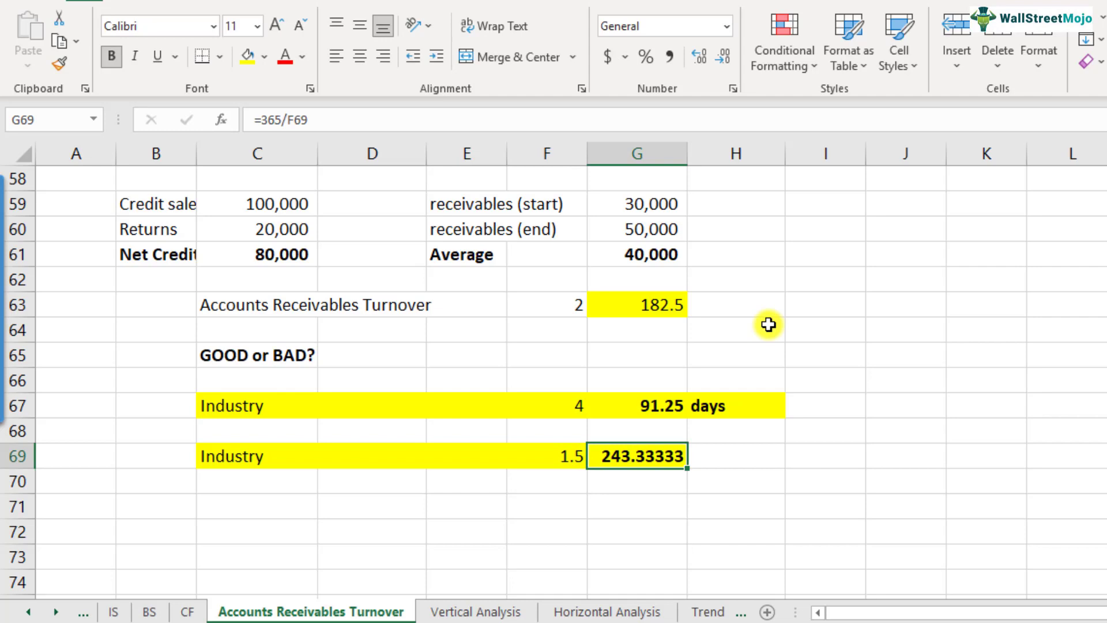
{"action": "key", "text": "Right"}
{"action": "type", "text": "days"}
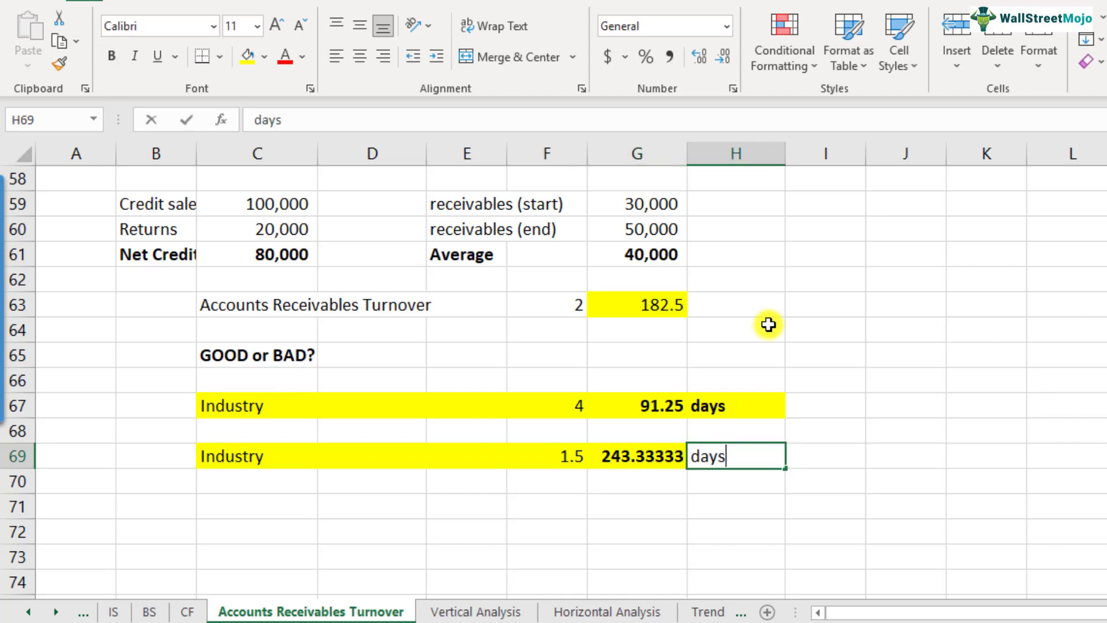
{"action": "key", "text": "Return"}
{"action": "key", "text": "Up"}
{"action": "key", "text": "Left"}
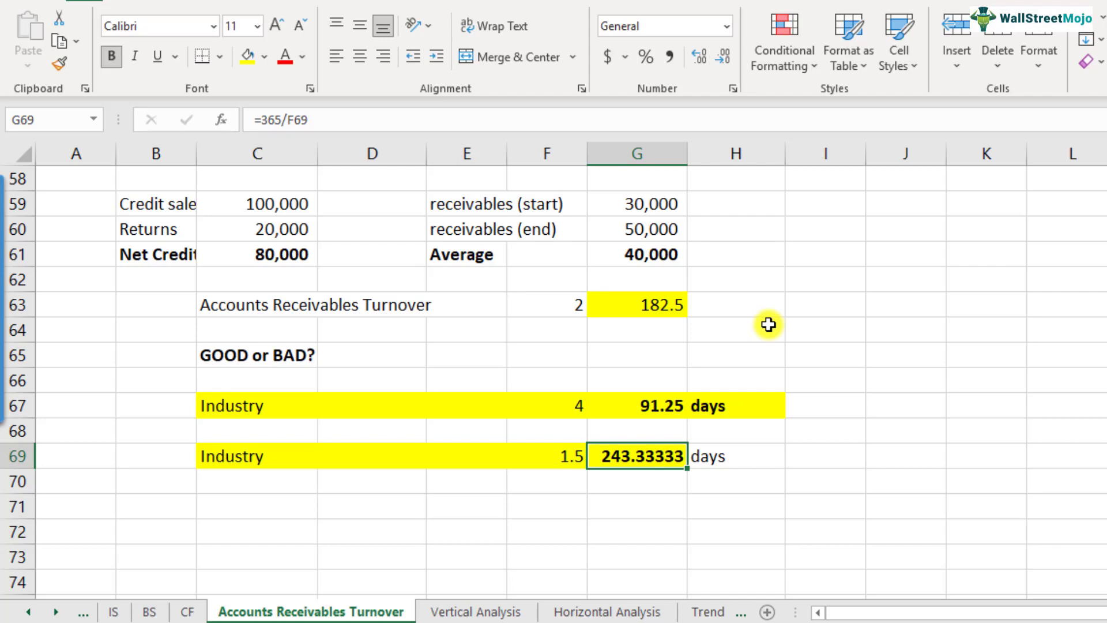
{"action": "left_click_drag", "start_coordinate": [240, 455], "coordinate": [731, 455]}
{"action": "left_click", "coordinate": [658, 310]}
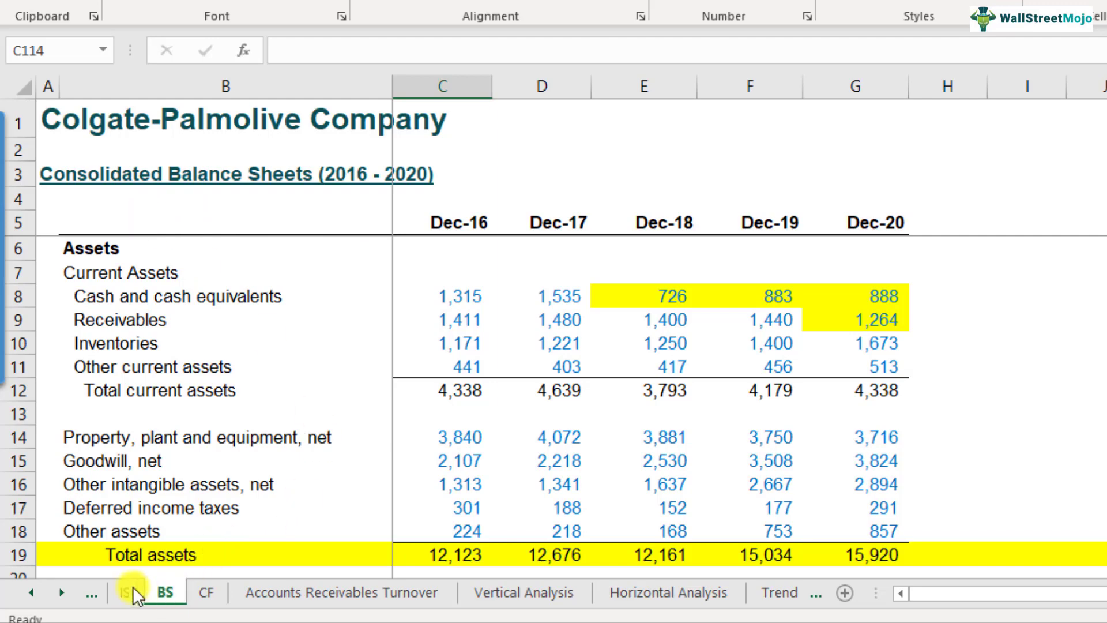
- Scroll the BS sheet down to the Receivables turnover row among the turnover ratios
{"action": "left_click", "coordinate": [154, 296]}
{"action": "scroll", "coordinate": [132, 369], "scroll_direction": "down", "scroll_amount": 6}
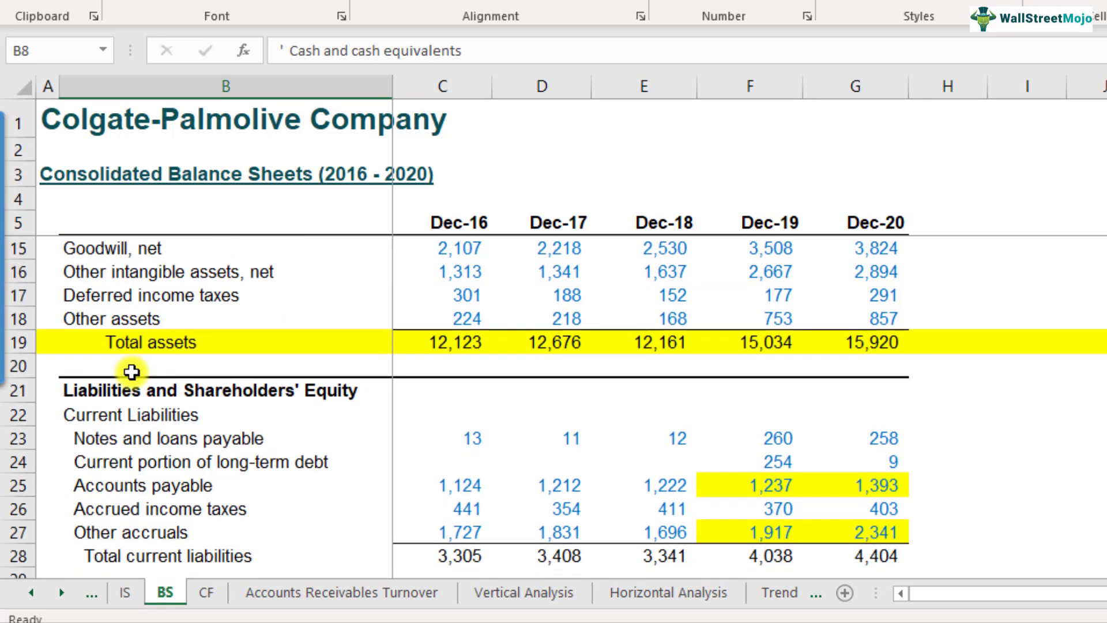
{"action": "scroll", "coordinate": [134, 378], "scroll_direction": "down", "scroll_amount": 19}
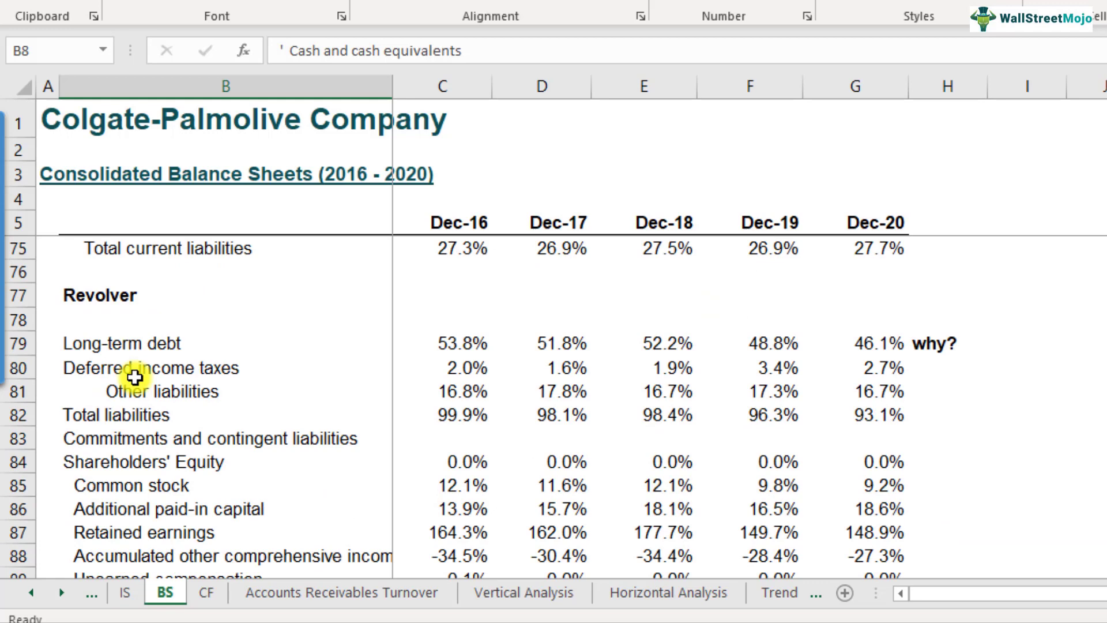
{"action": "scroll", "coordinate": [134, 377], "scroll_direction": "down", "scroll_amount": 6}
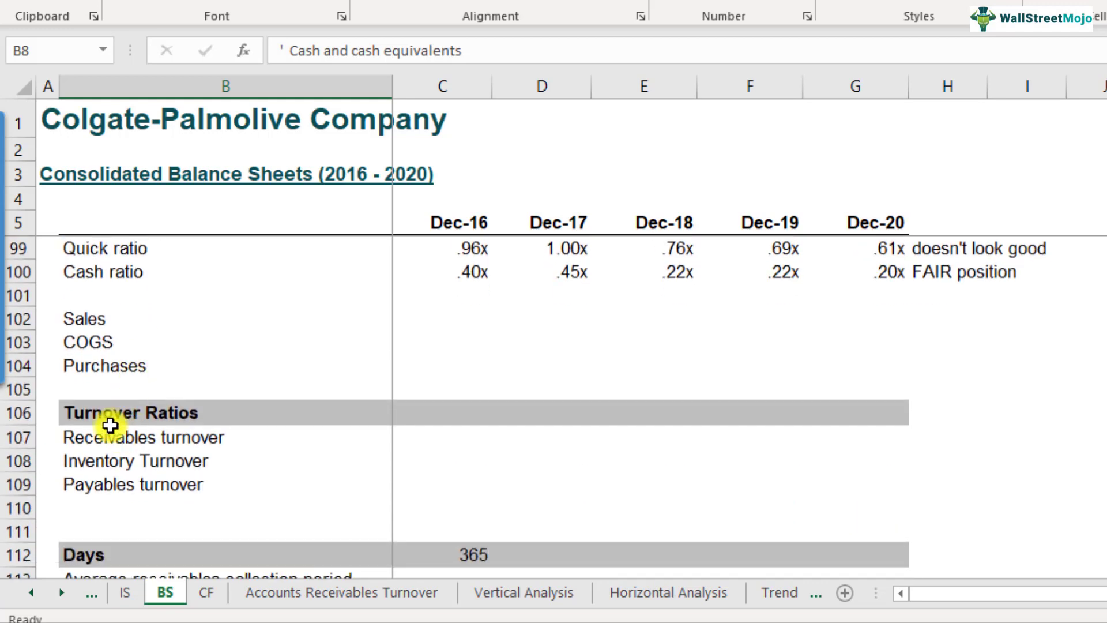
{"action": "left_click", "coordinate": [14, 436]}
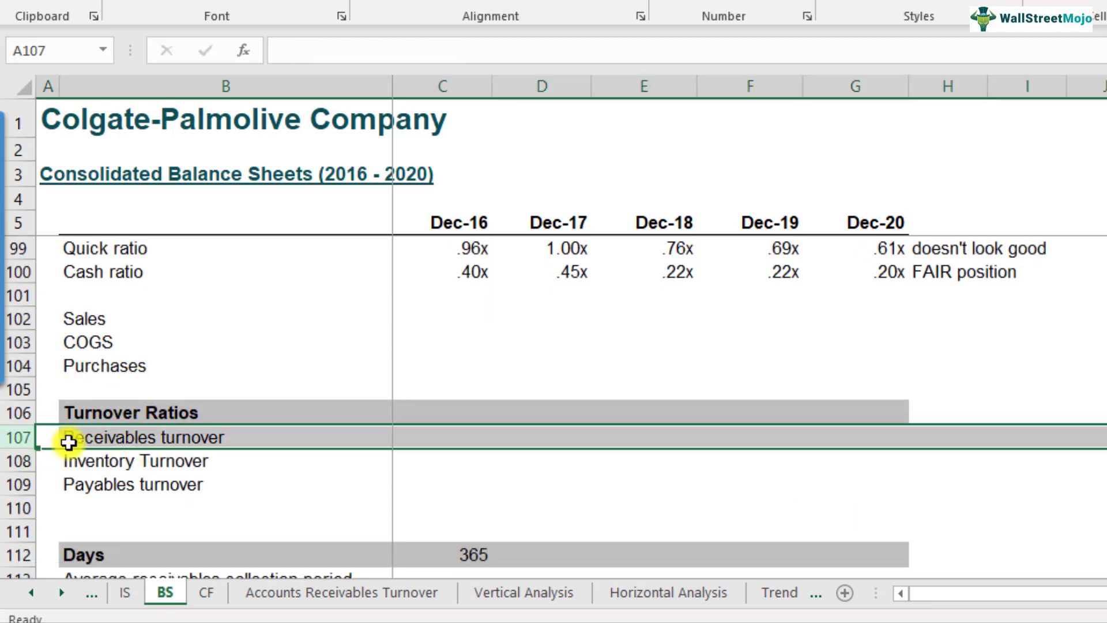
{"action": "left_click", "coordinate": [130, 454]}
{"action": "key", "text": "Up"}
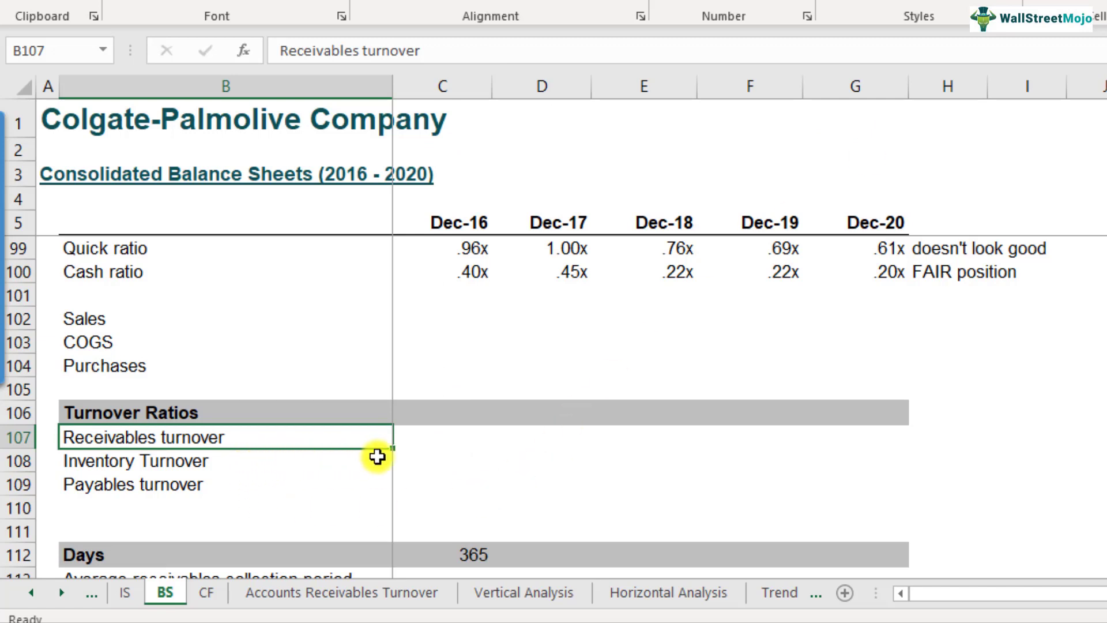
- Select the Dec-16 Sales cell and check IS Net sales for Dec-16 to Dec-20
{"action": "left_click", "coordinate": [21, 323]}
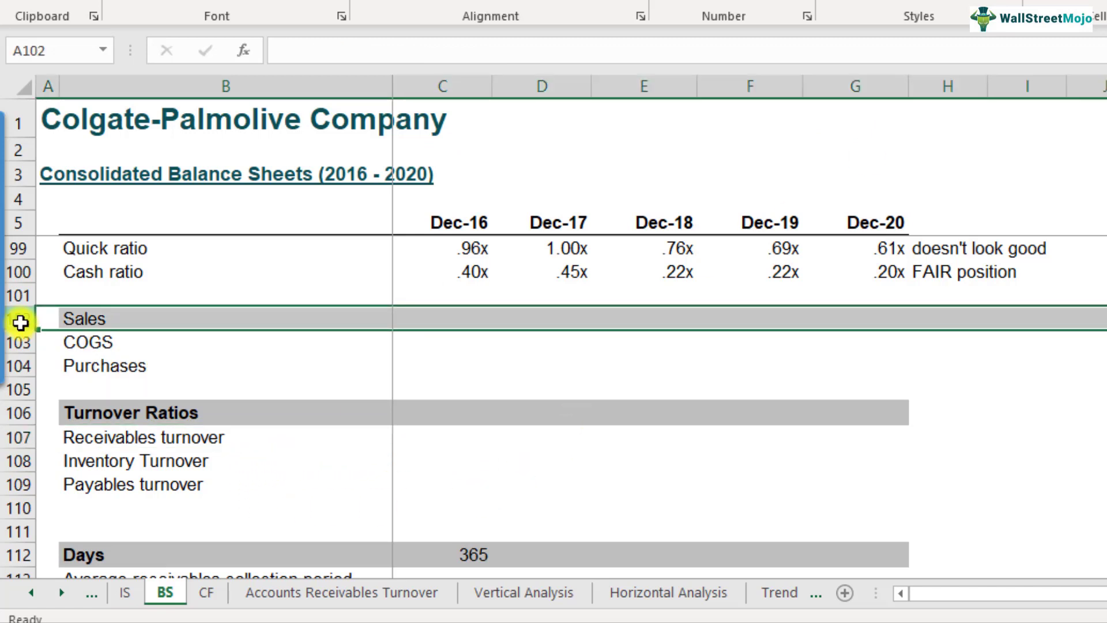
{"action": "left_click", "coordinate": [176, 318]}
{"action": "left_click", "coordinate": [472, 327]}
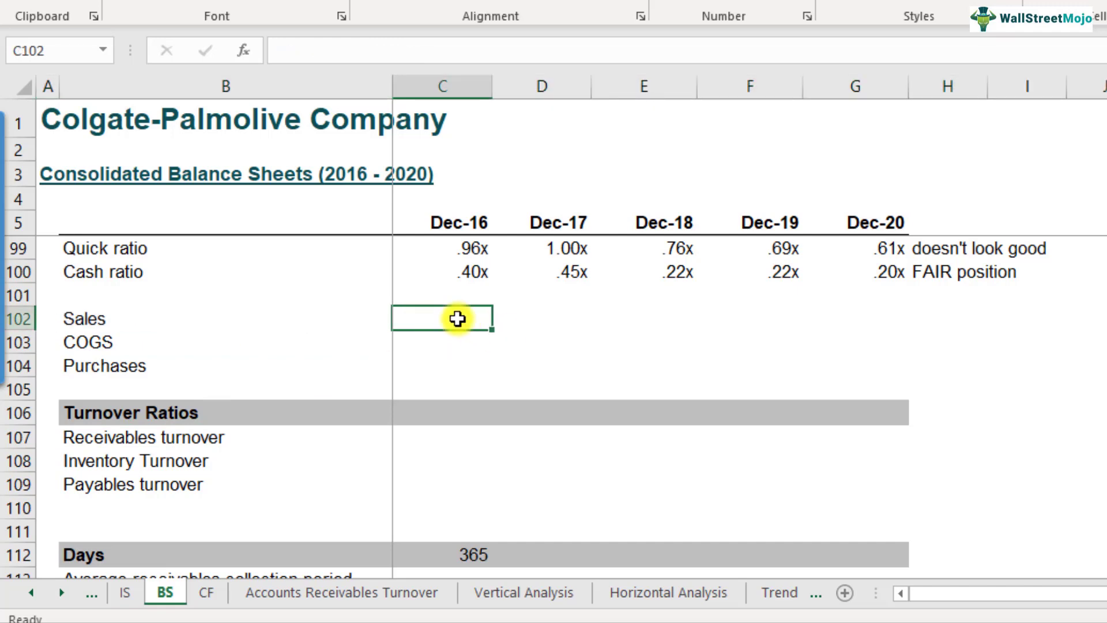
{"action": "left_click", "coordinate": [135, 597]}
{"action": "left_click_drag", "start_coordinate": [452, 226], "coordinate": [744, 227]}
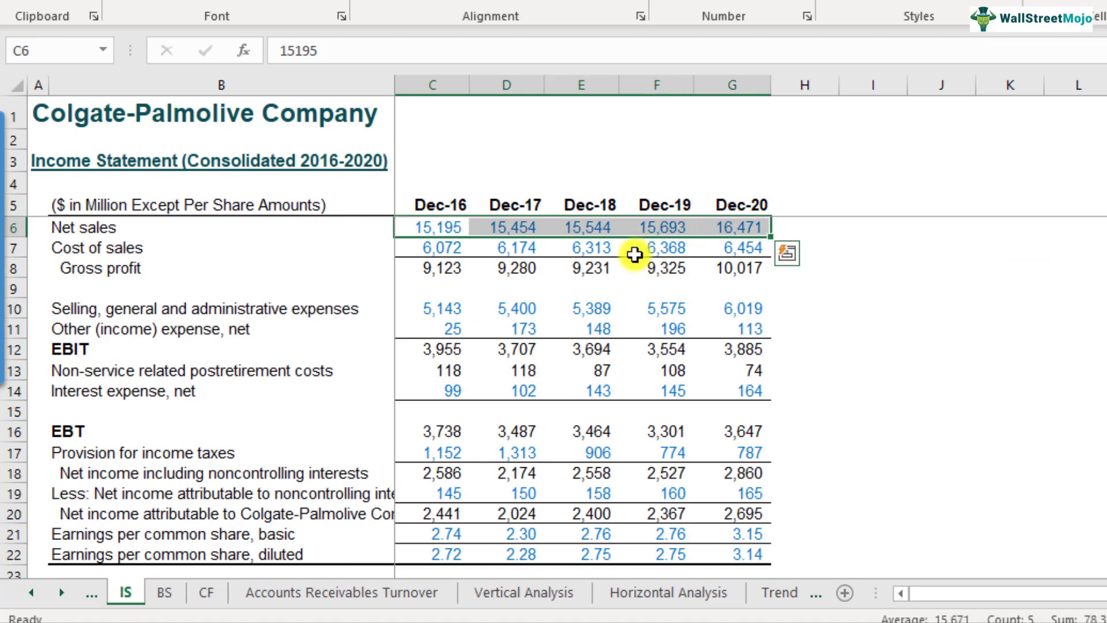
{"action": "left_click", "coordinate": [173, 593]}
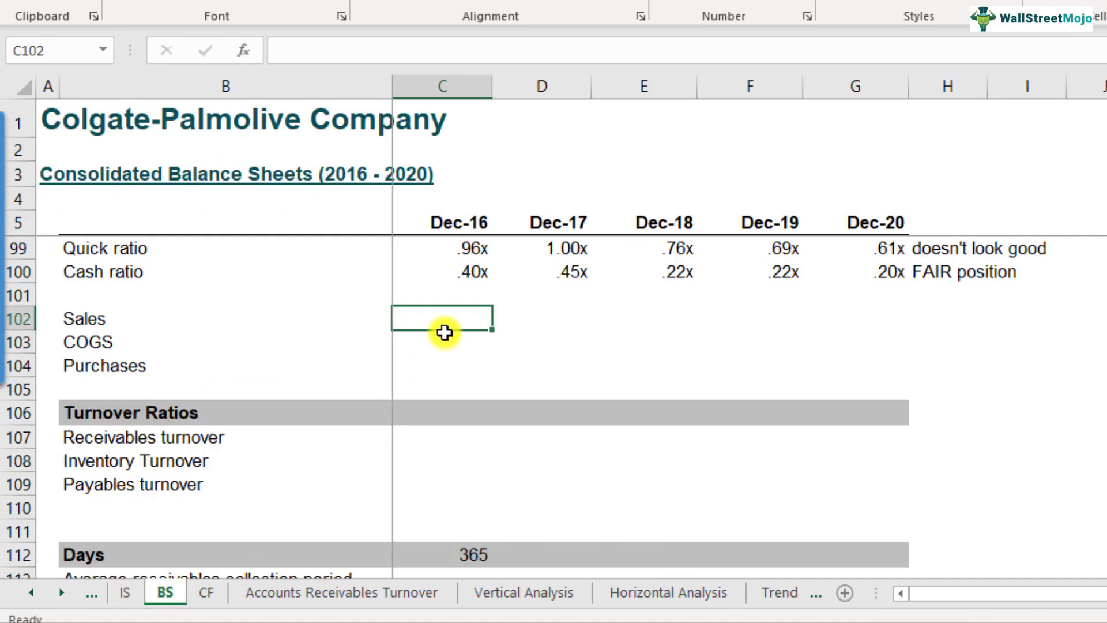
- Link BS Sales C102:G102 to IS Net sales starting from C6
{"action": "type", "text": "="}
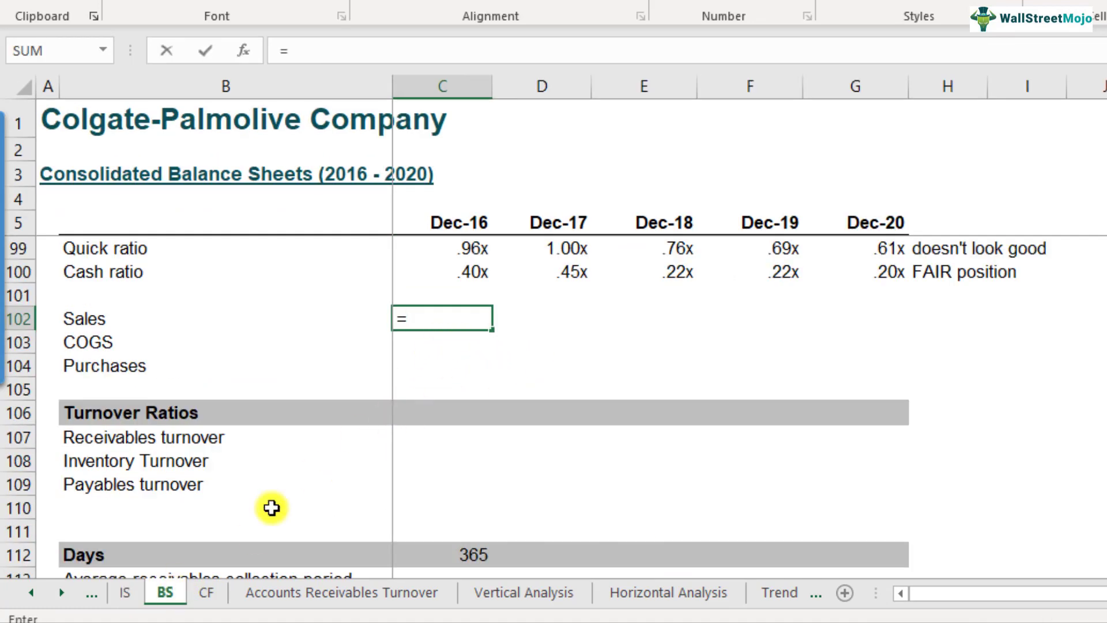
{"action": "left_click", "coordinate": [128, 595]}
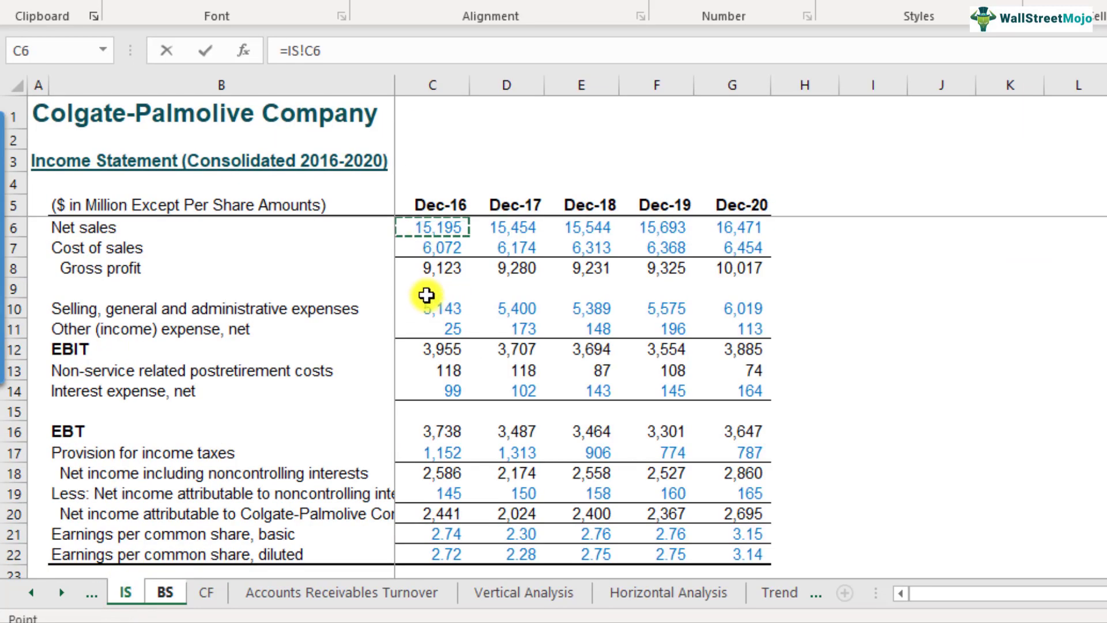
{"action": "key", "text": "ctrl+Return"}
{"action": "key", "text": "ctrl+c"}
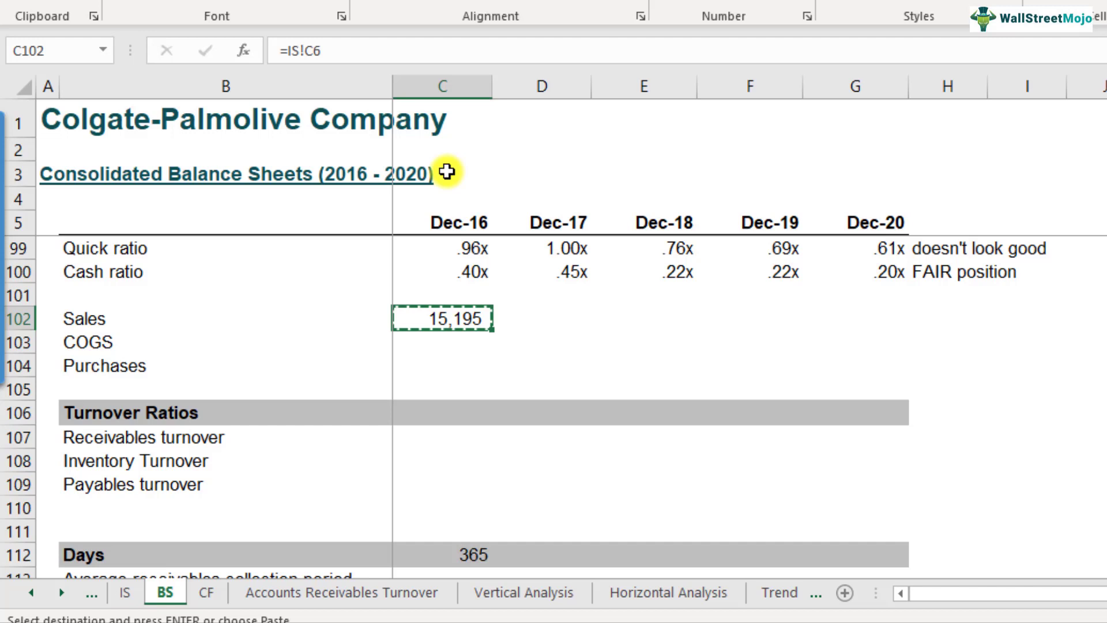
{"action": "key", "text": "shift+Right"}
{"action": "key", "text": "shift+Right"}
{"action": "key", "text": "shift+Right"}
{"action": "key", "text": "shift+Right"}
{"action": "key", "text": "ctrl+v"}
{"action": "key", "text": "Down"}
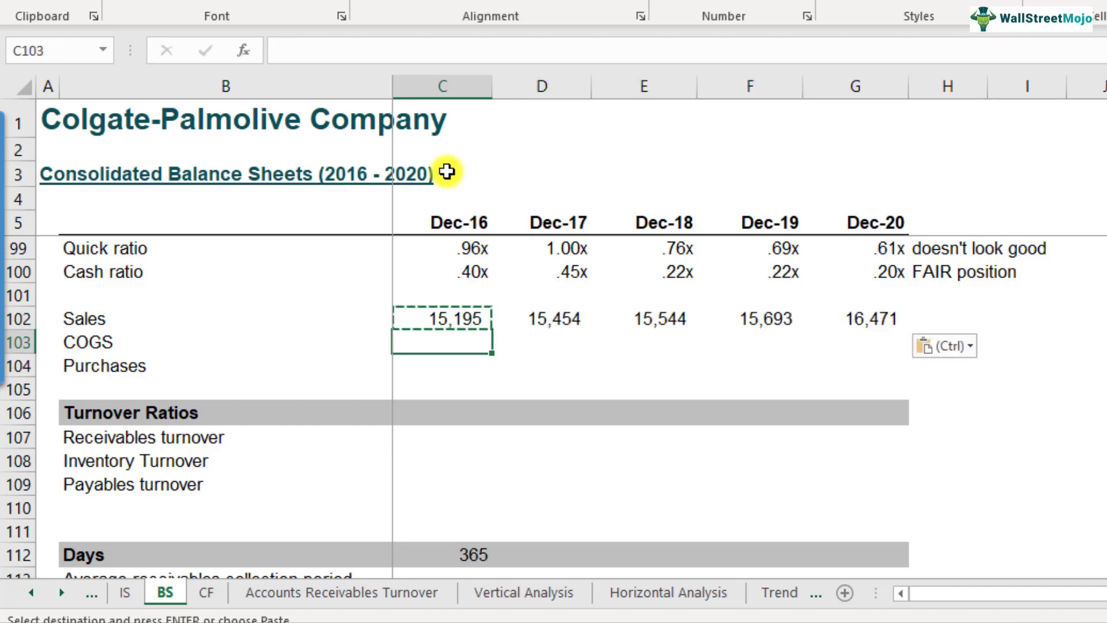
{"action": "key", "text": "Up"}
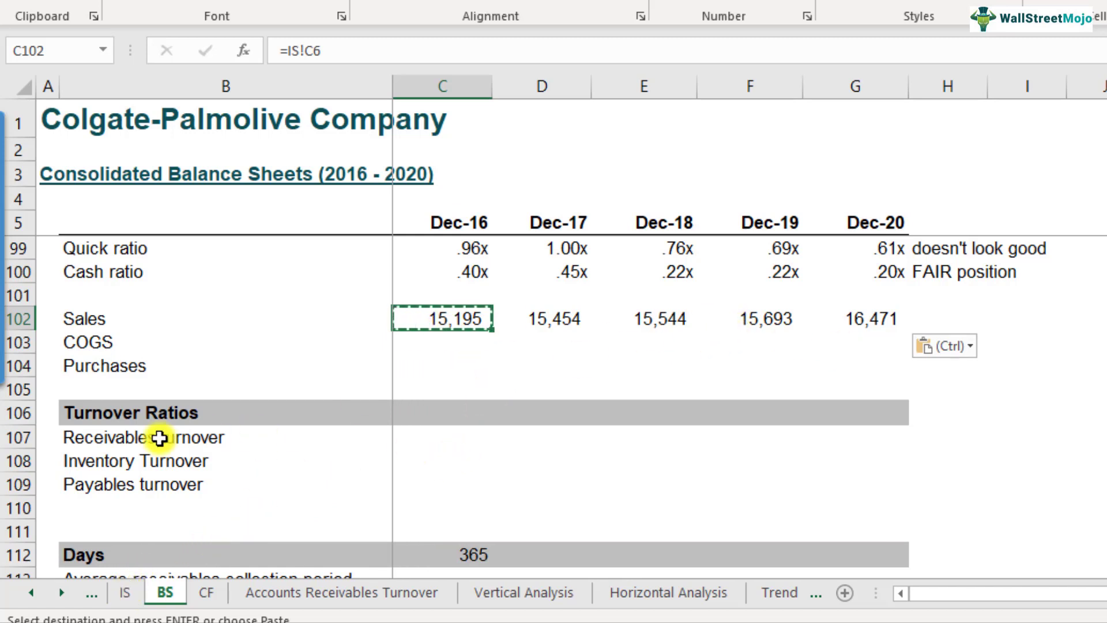
- Review the linked Dec-16 and Dec-17 Sales formulas, then pick H102 beside them
{"action": "left_click", "coordinate": [470, 437]}
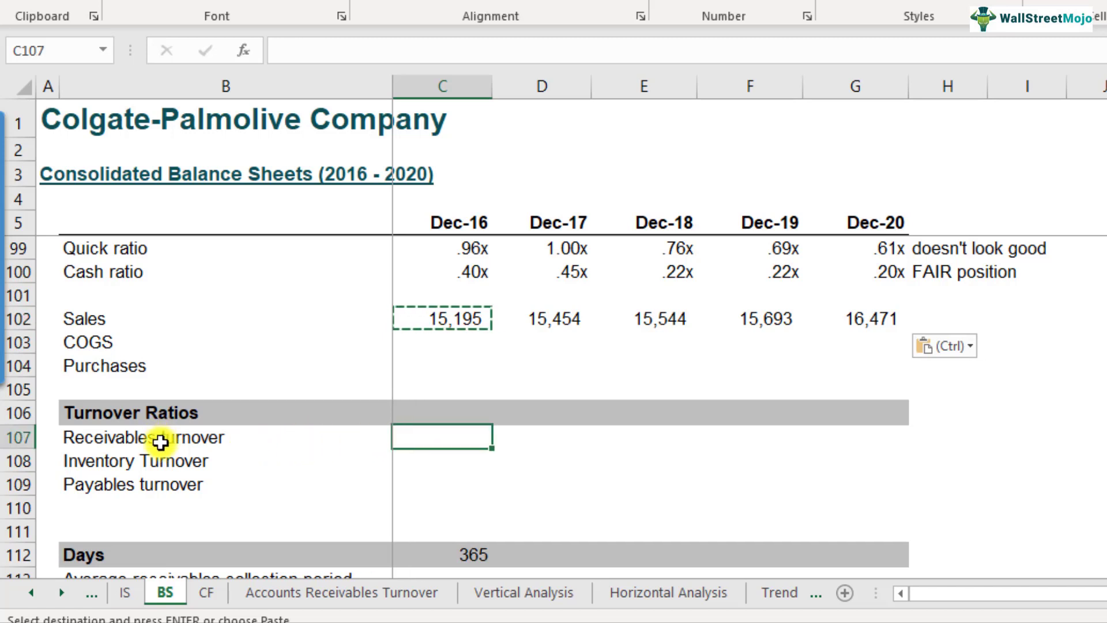
{"action": "left_click", "coordinate": [322, 315]}
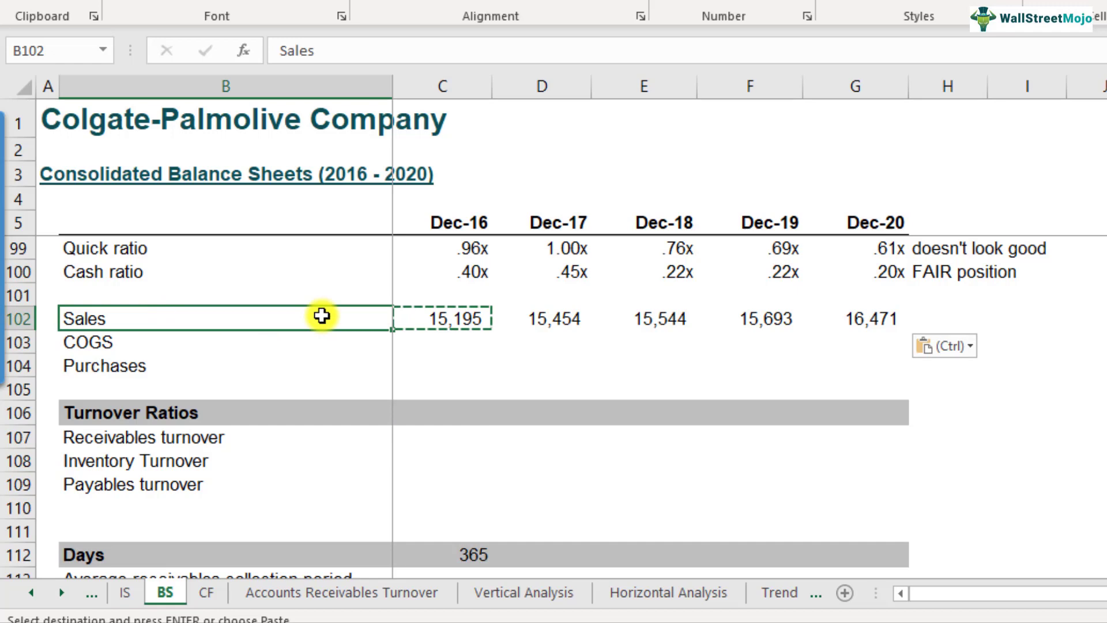
{"action": "left_click", "coordinate": [442, 318]}
{"action": "left_click", "coordinate": [542, 319]}
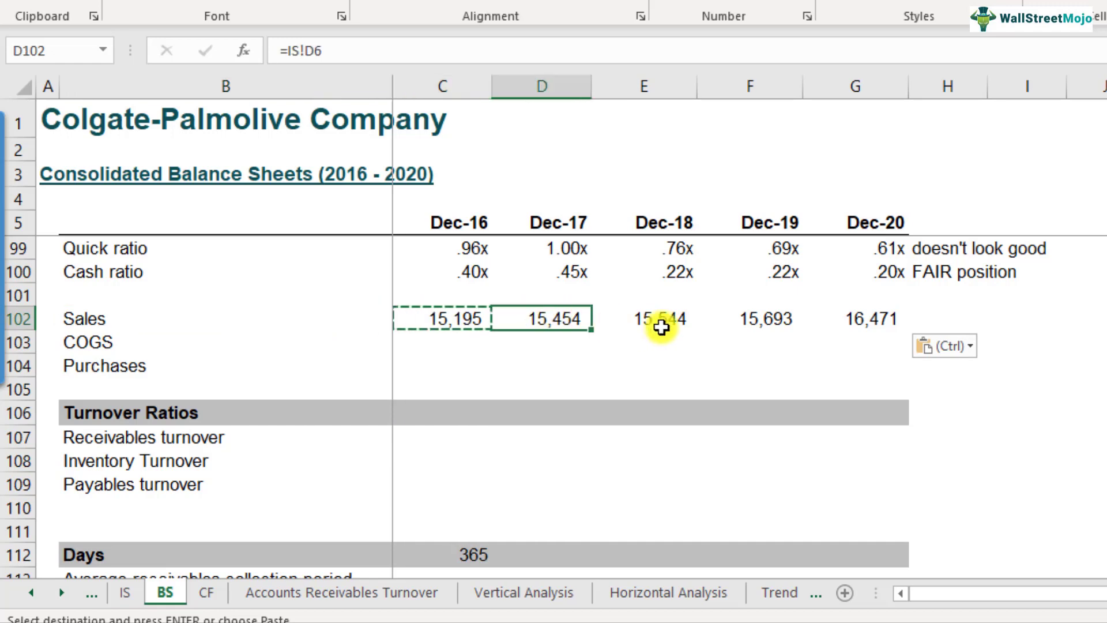
{"action": "left_click", "coordinate": [986, 315]}
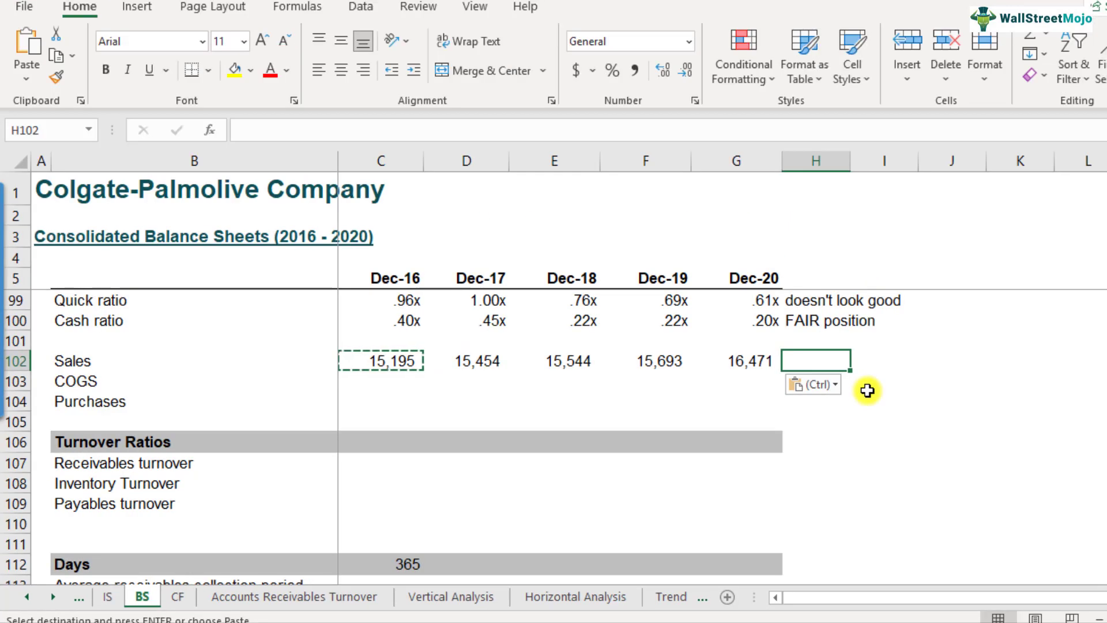
- Enter a bold note reading CREDIT SALES in H102
{"action": "type", "text": "C"}
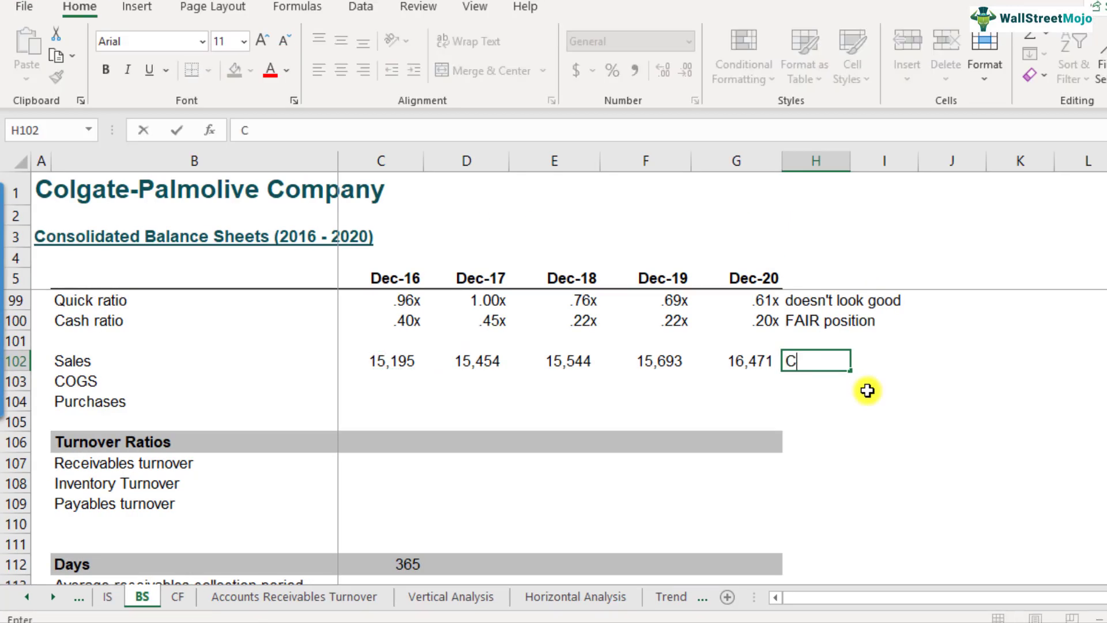
{"action": "type", "text": "REDIT SALE"}
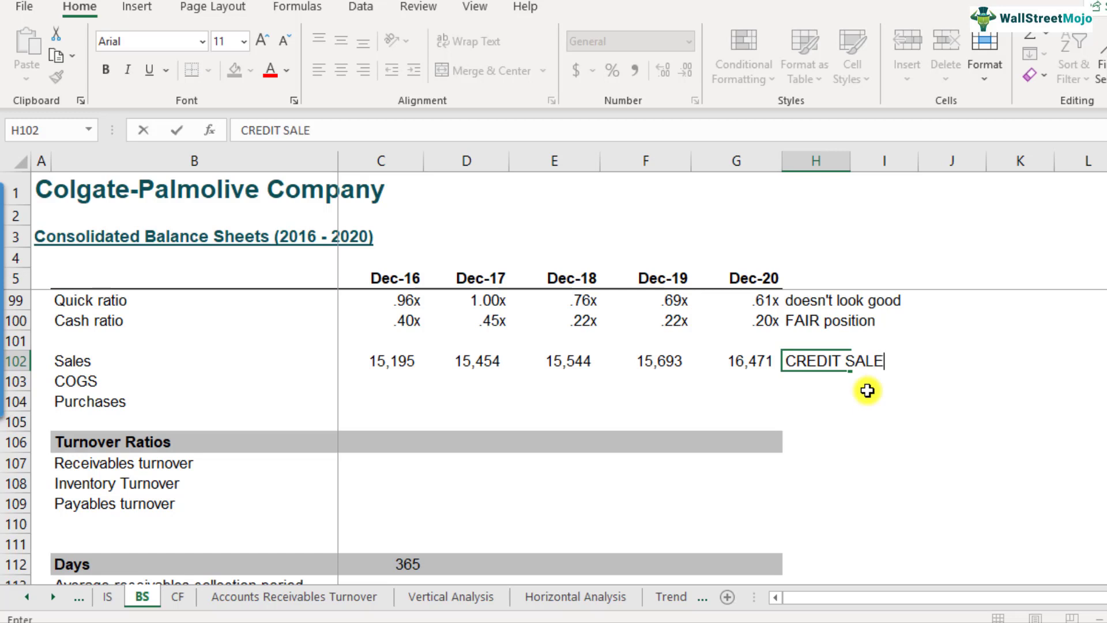
{"action": "type", "text": "S"}
{"action": "key", "text": "Return"}
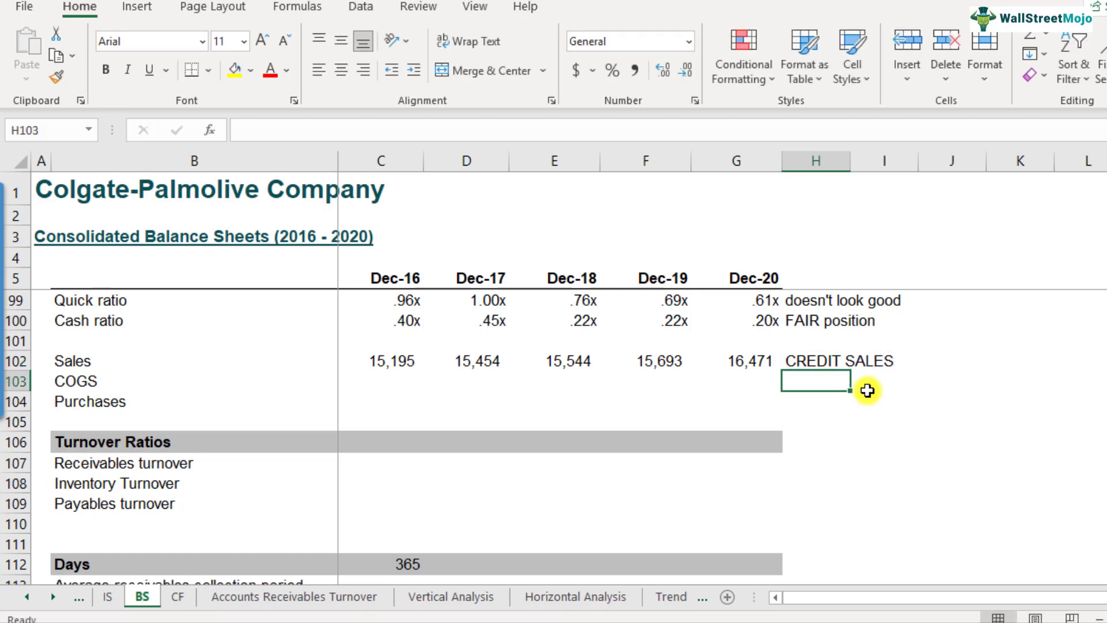
{"action": "key", "text": "Up"}
{"action": "key", "text": "ctrl+b"}
{"action": "key", "text": "Down"}
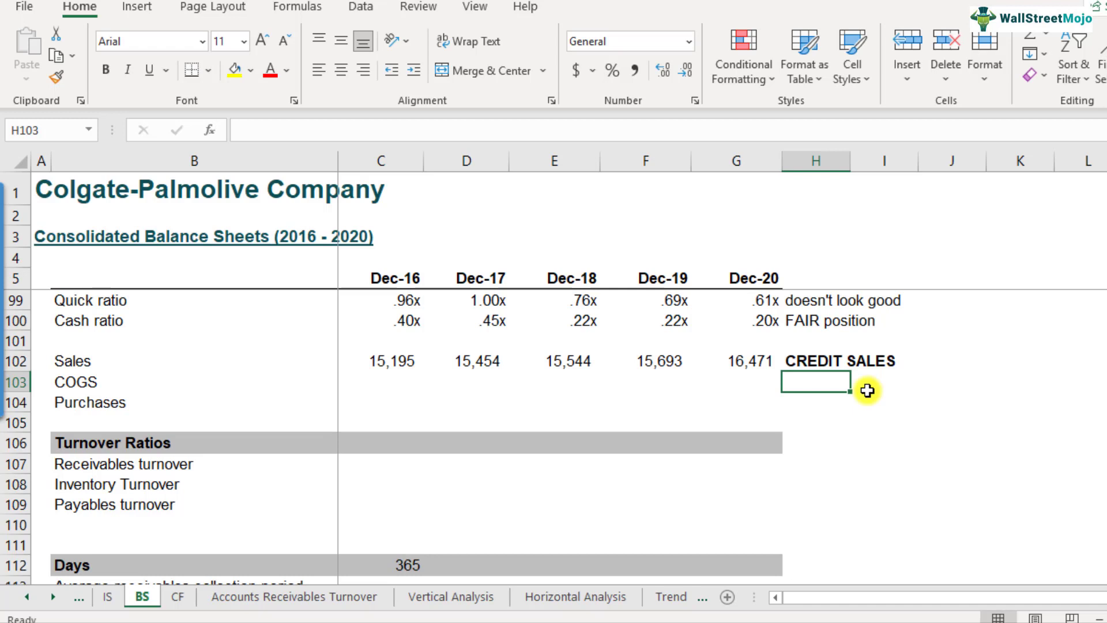
- Extend the H102 note to read CREDIT SALES ~100%
{"action": "left_click", "coordinate": [813, 362]}
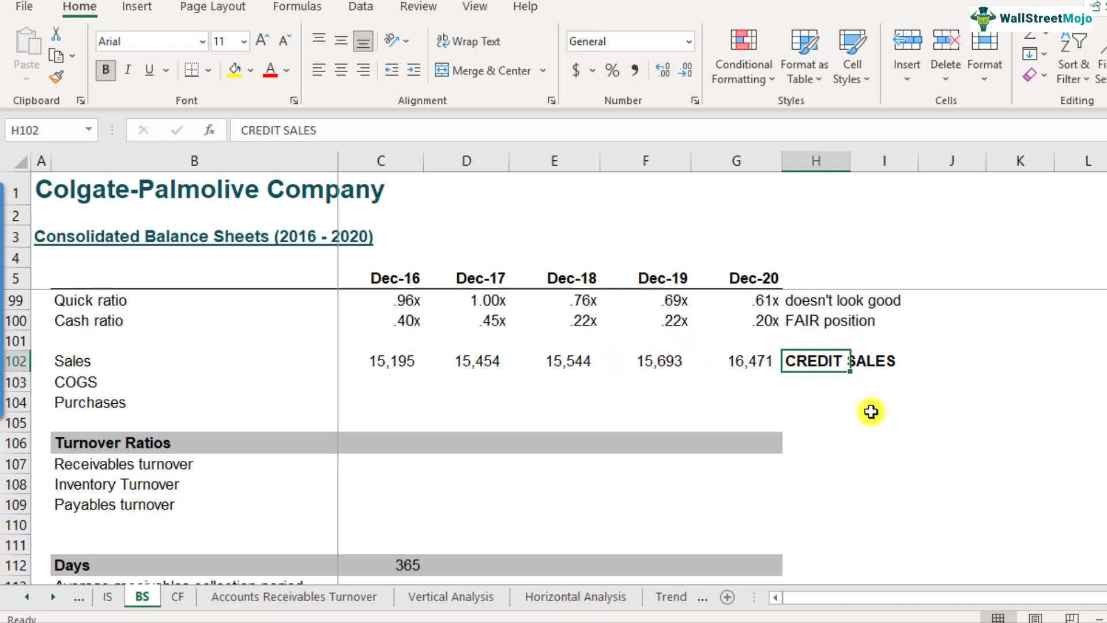
{"action": "key", "text": "F2"}
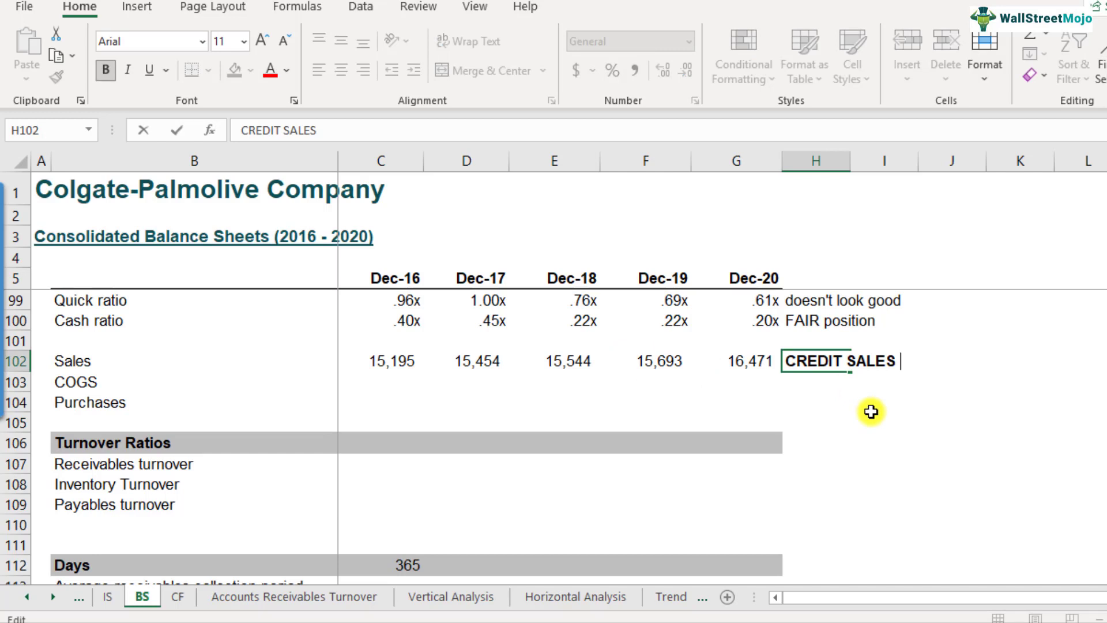
{"action": "type", "text": "~100%"}
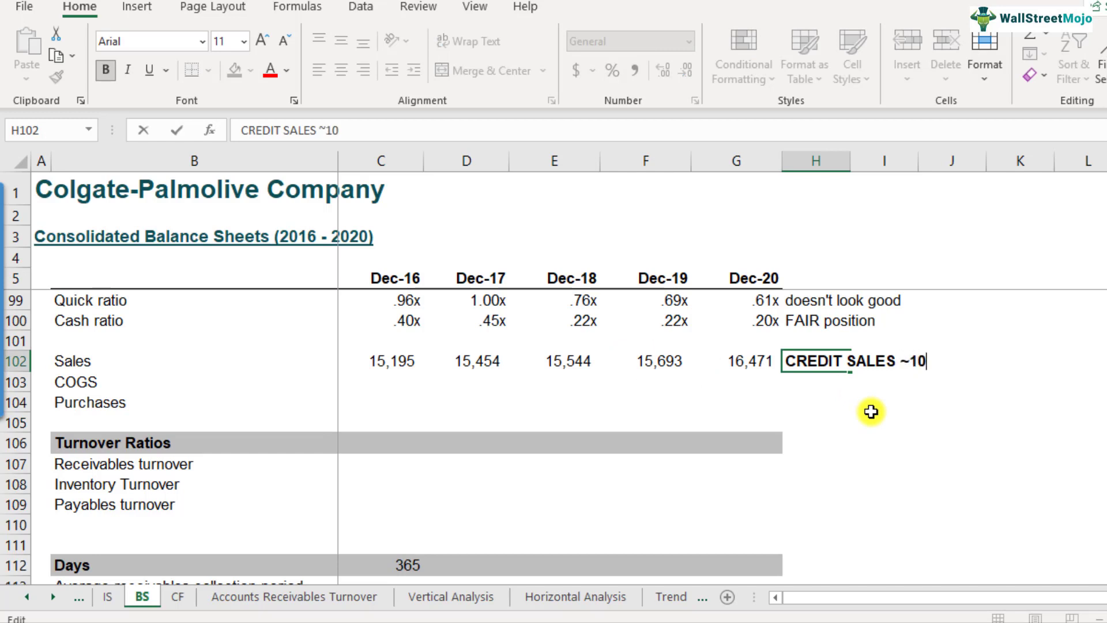
{"action": "key", "text": "Return"}
{"action": "key", "text": "Home"}
{"action": "key", "text": "Down"}
{"action": "key", "text": "Down"}
{"action": "key", "text": "Down"}
{"action": "key", "text": "Down"}
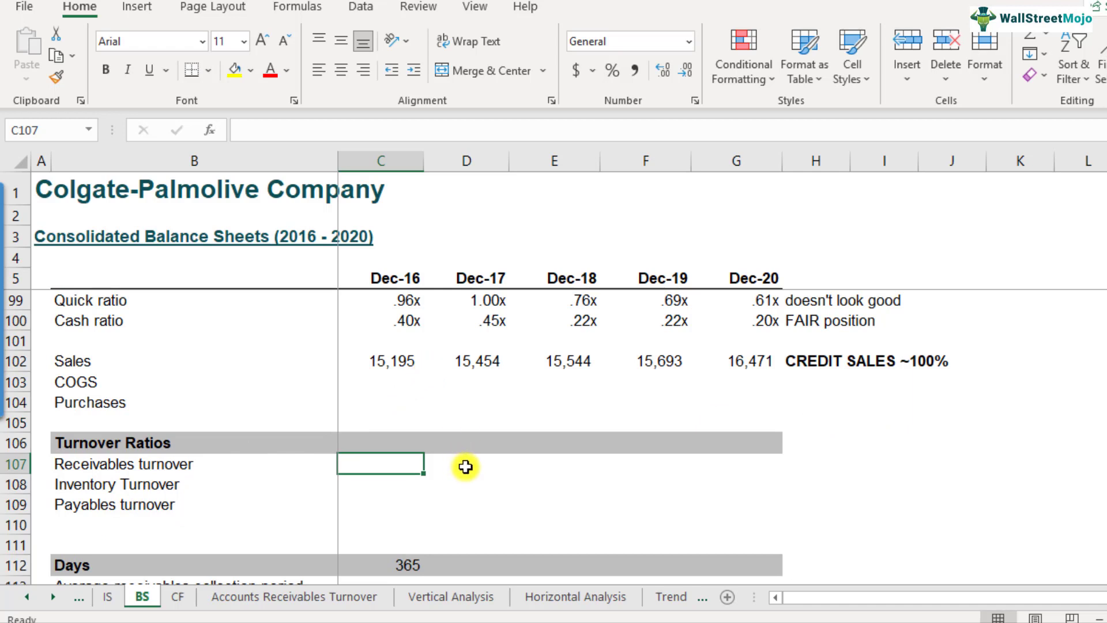
- Enter =D102/(AVERAGE(C9:D9)) in D107 for the Dec-17 receivables turnover
{"action": "left_click", "coordinate": [464, 465]}
{"action": "left_click", "coordinate": [482, 159]}
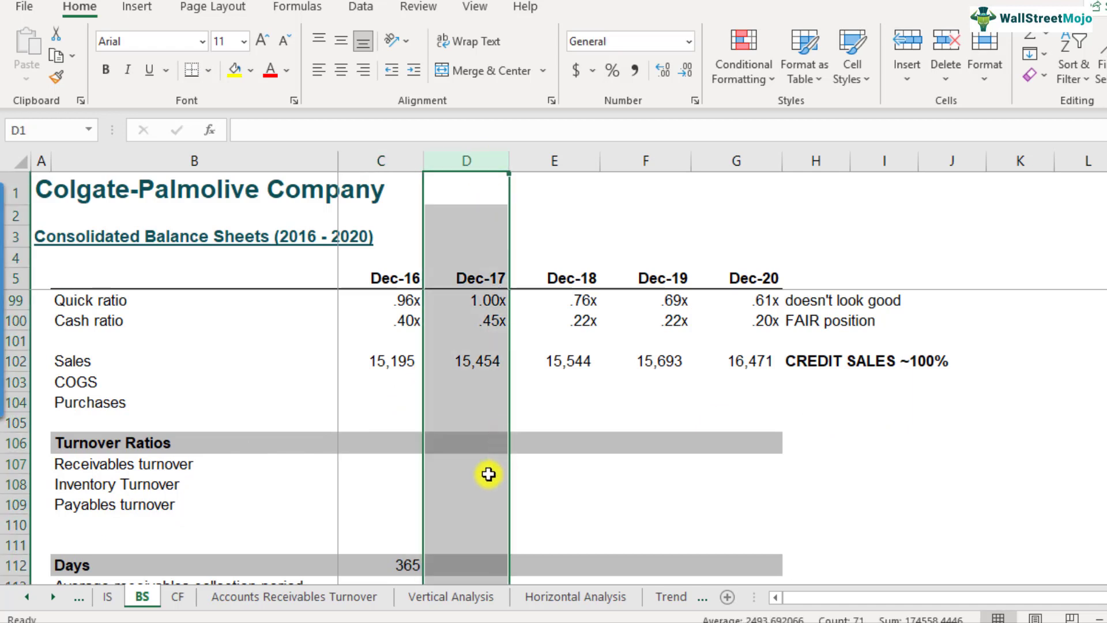
{"action": "left_click", "coordinate": [482, 468]}
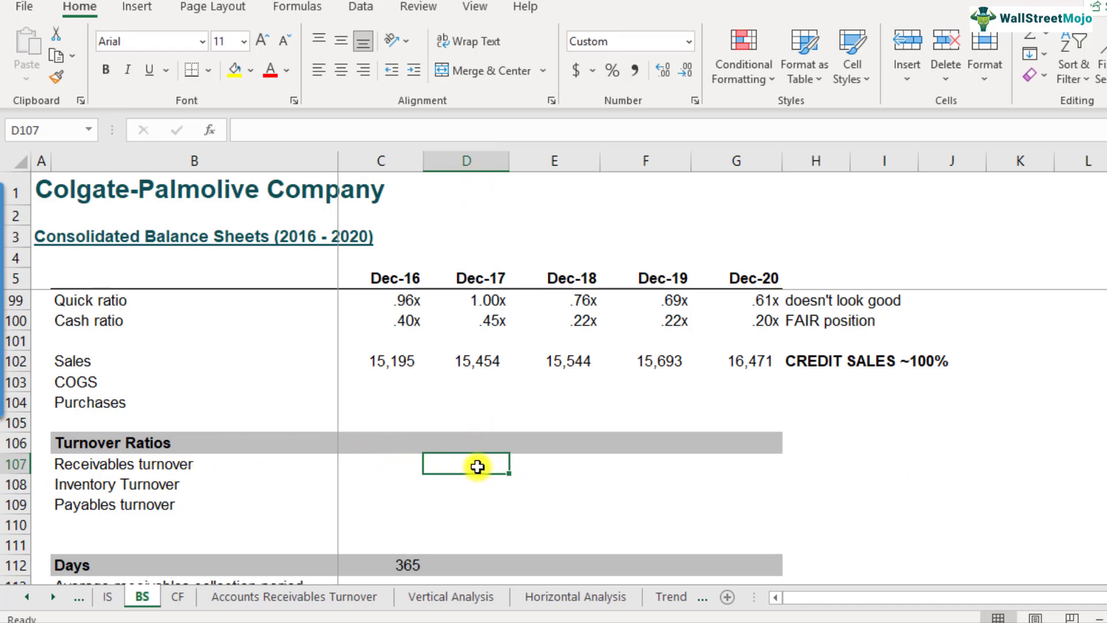
{"action": "left_click", "coordinate": [372, 459]}
{"action": "left_click", "coordinate": [470, 461]}
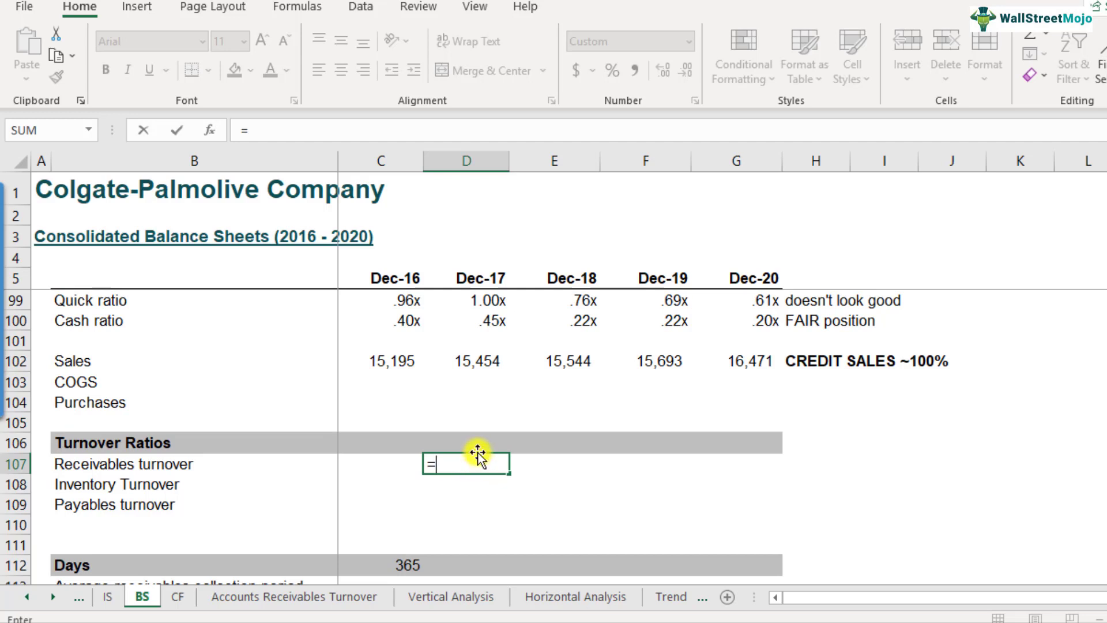
{"action": "left_click", "coordinate": [487, 363]}
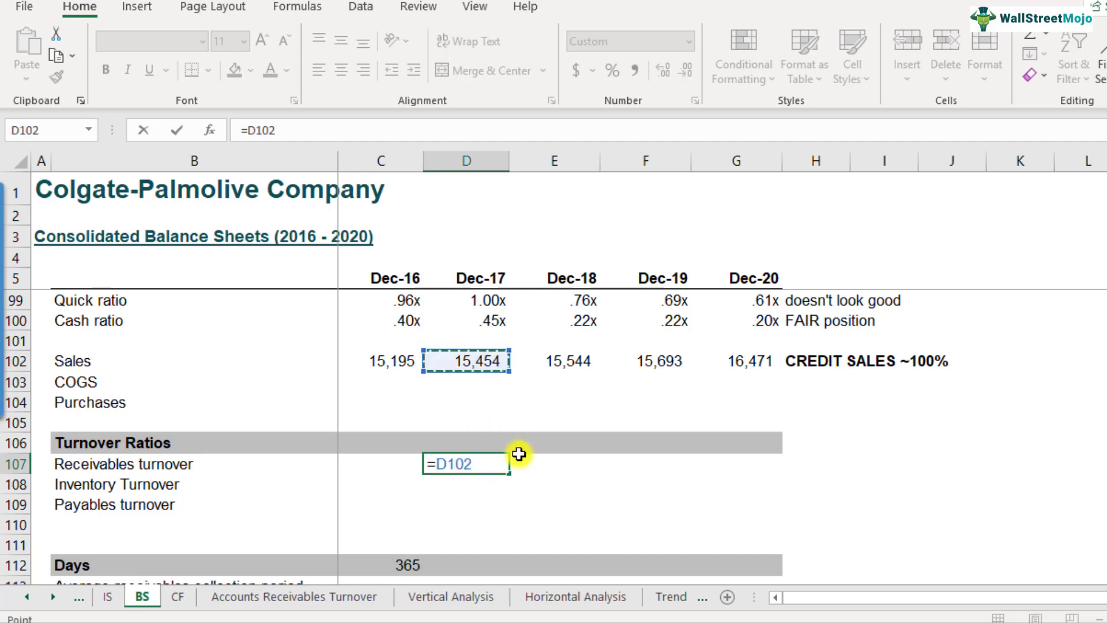
{"action": "type", "text": "/("}
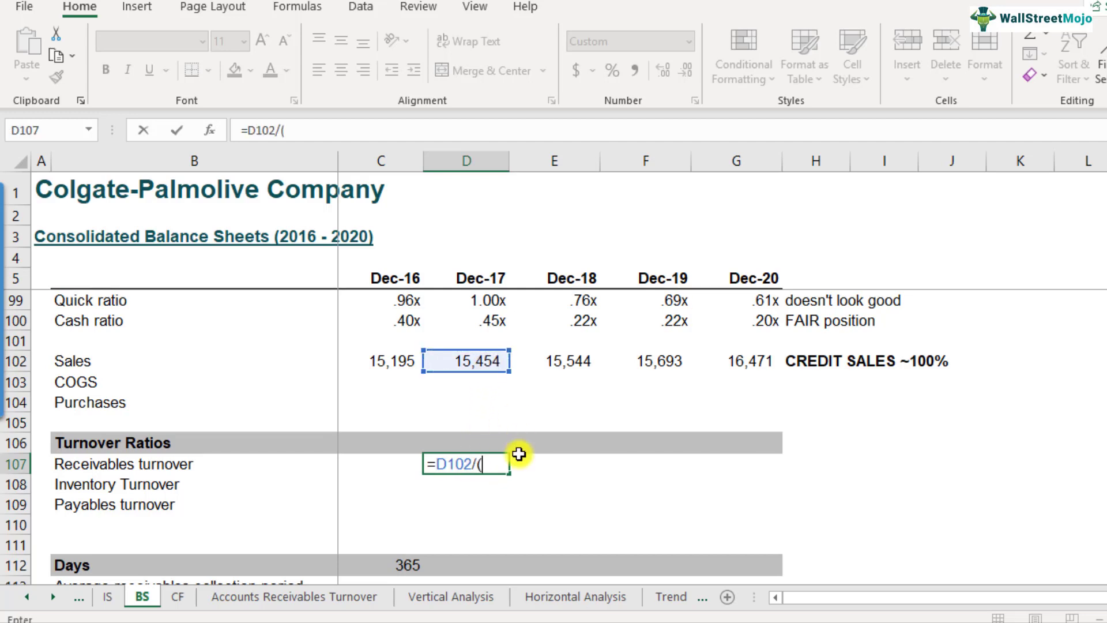
{"action": "scroll", "coordinate": [519, 454], "scroll_direction": "up", "scroll_amount": 1}
{"action": "type", "text": "av"}
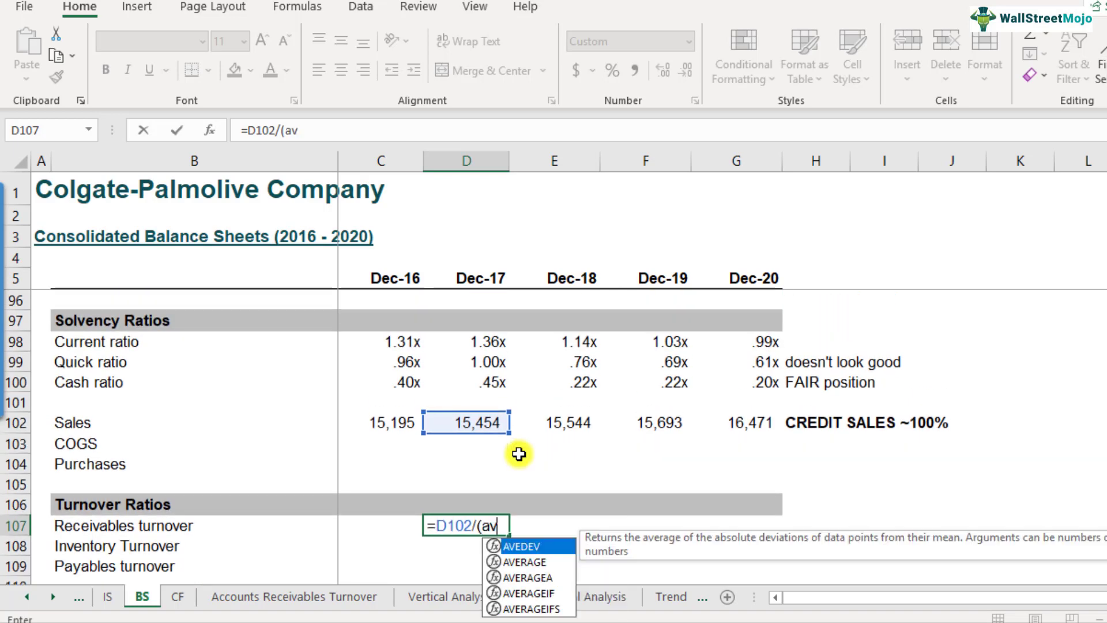
{"action": "type", "text": "erage("}
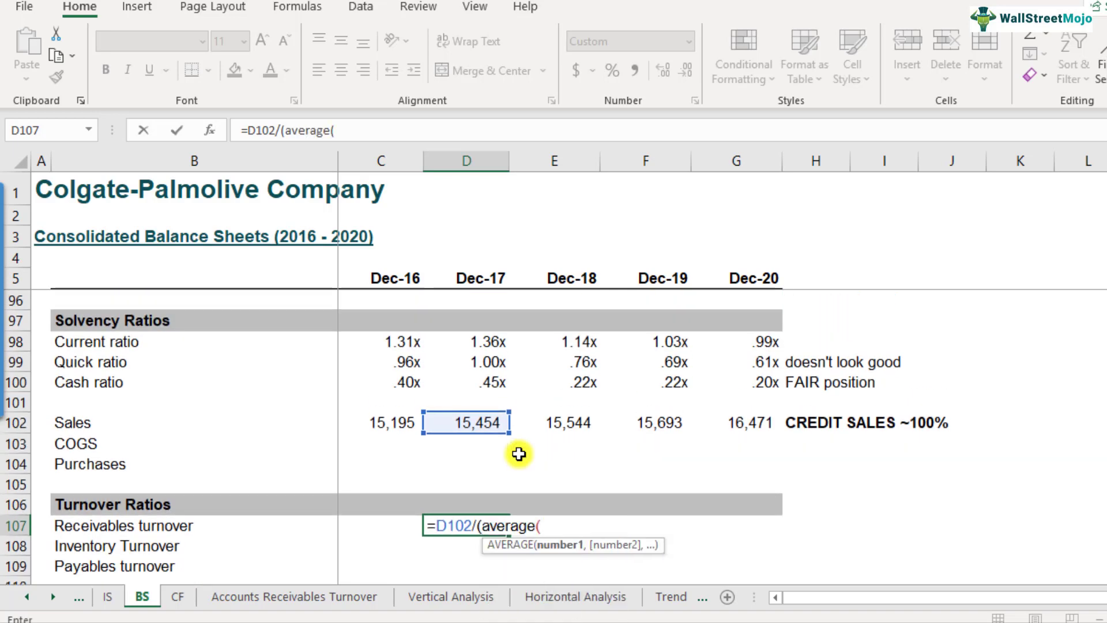
{"action": "scroll", "coordinate": [519, 454], "scroll_direction": "up", "scroll_amount": 10}
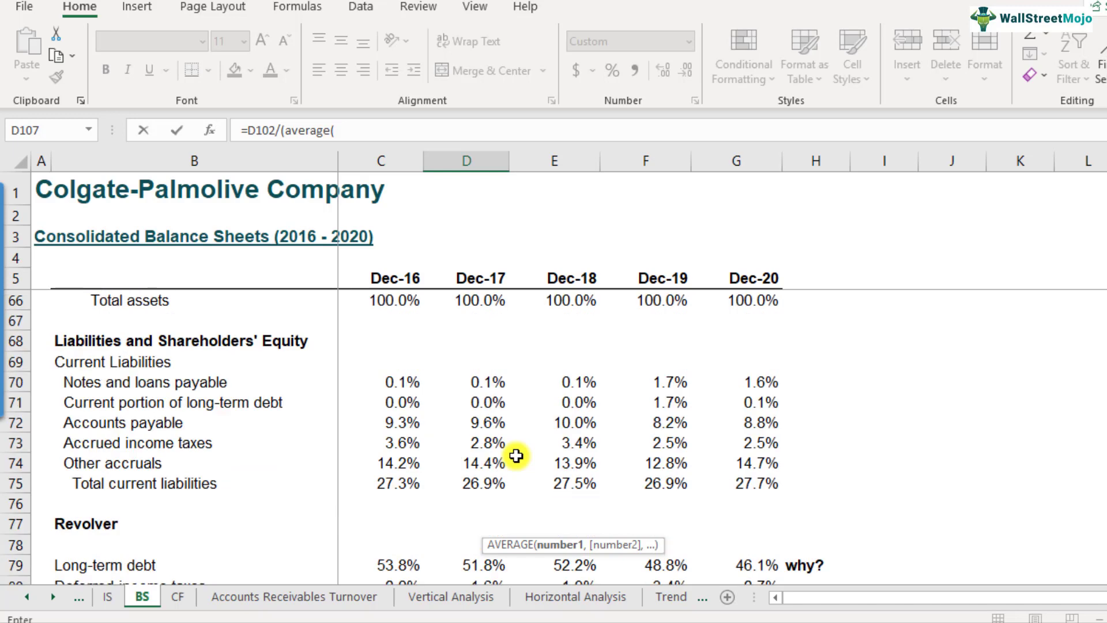
{"action": "scroll", "coordinate": [516, 455], "scroll_direction": "up", "scroll_amount": 20}
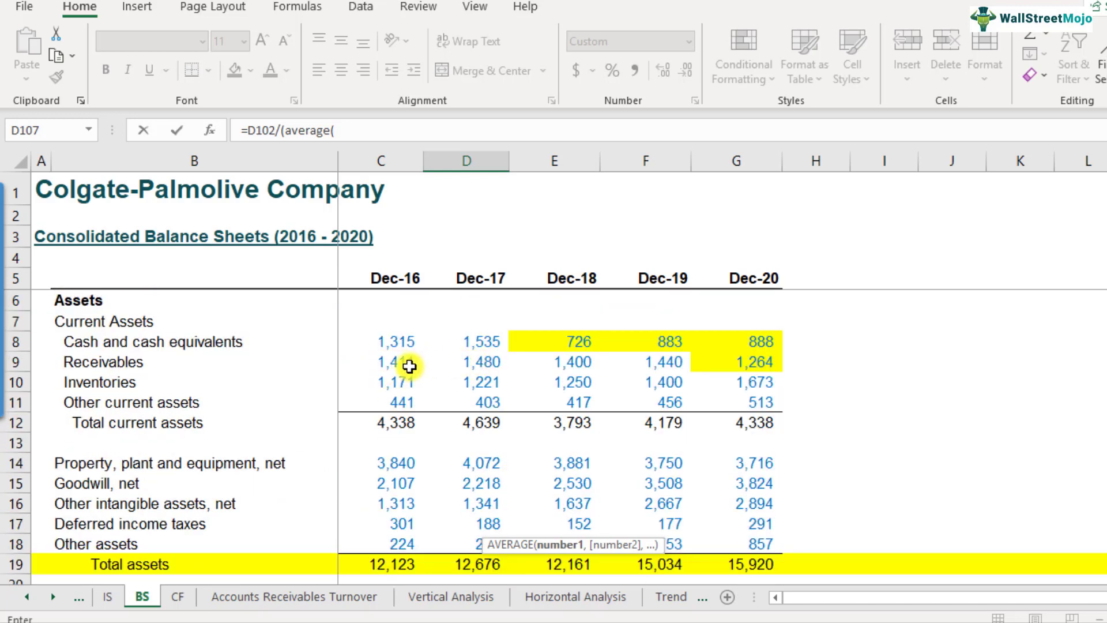
{"action": "left_click_drag", "start_coordinate": [388, 363], "coordinate": [471, 366]}
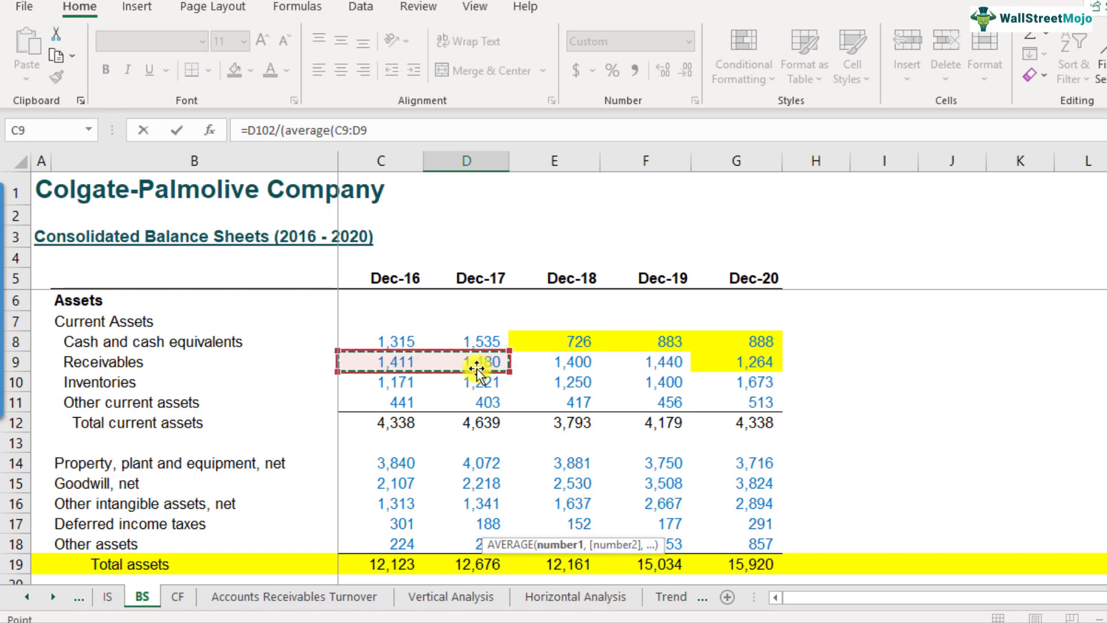
{"action": "left_click", "coordinate": [379, 128]}
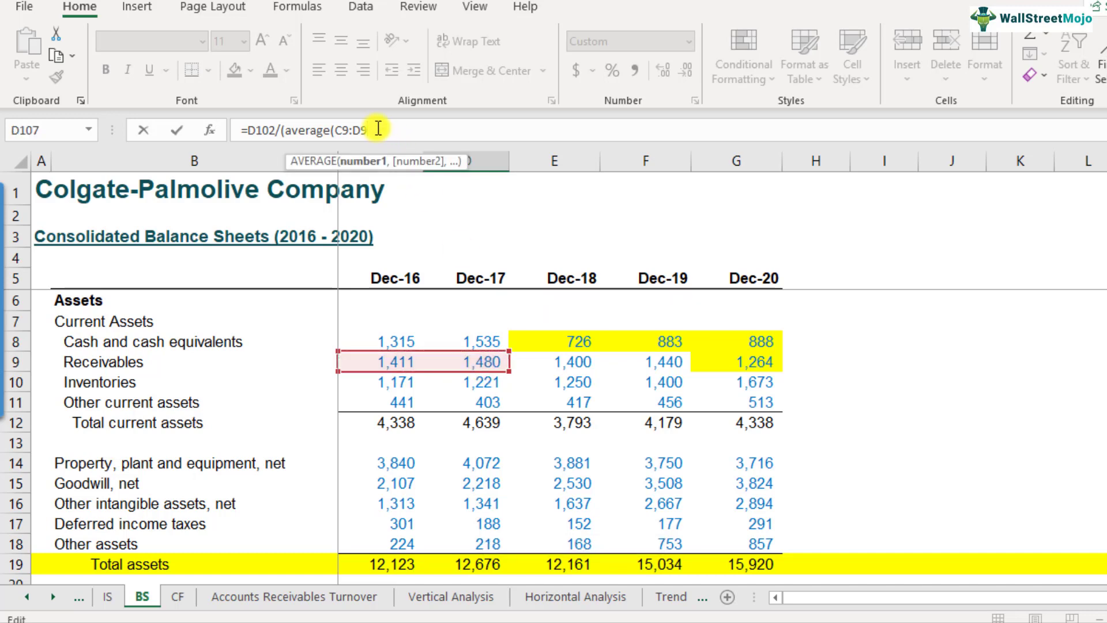
{"action": "type", "text": ")"}
{"action": "key", "text": "Return"}
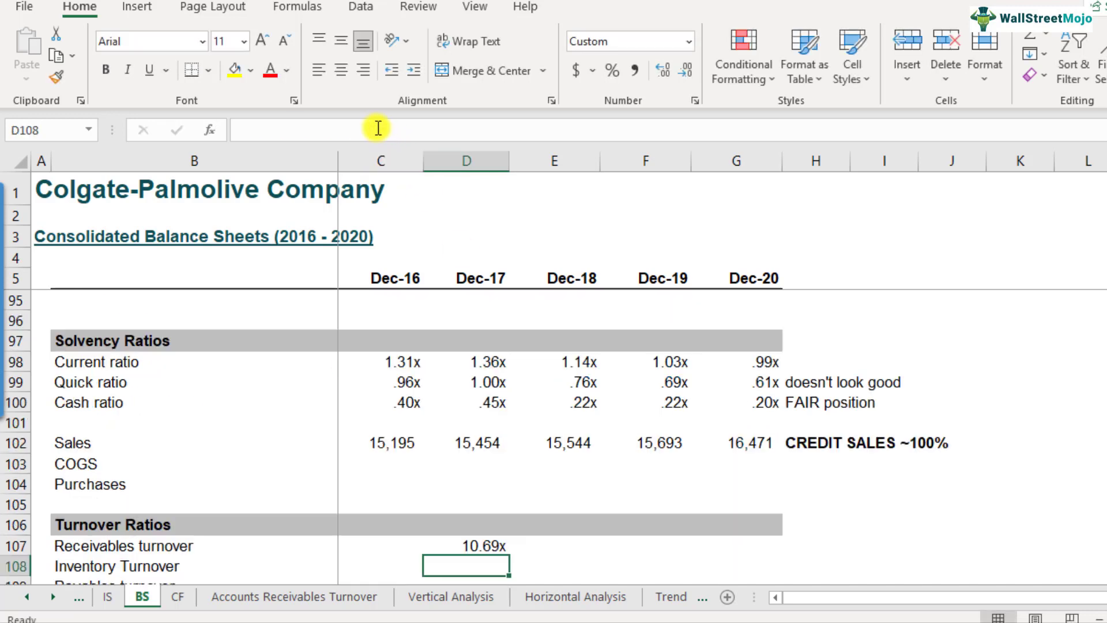
- Review D107's references, D102 sales and C9:D9 receivables, giving 10.69x
{"action": "scroll", "coordinate": [426, 485], "scroll_direction": "down", "scroll_amount": 1}
{"action": "double_click", "coordinate": [465, 423]}
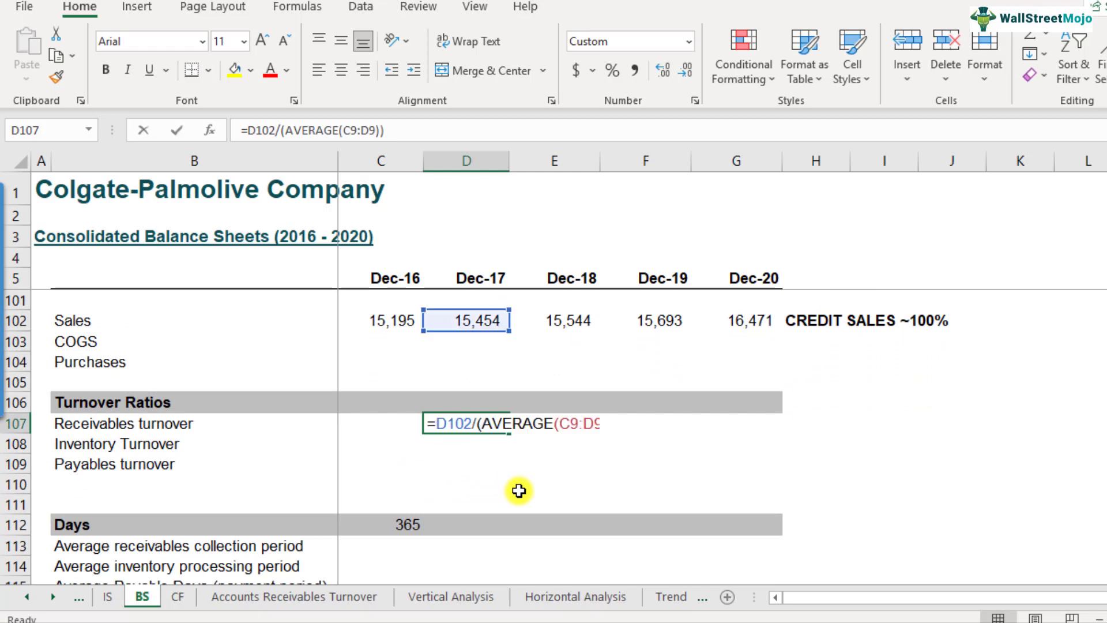
{"action": "left_click_drag", "start_coordinate": [438, 426], "coordinate": [471, 427]}
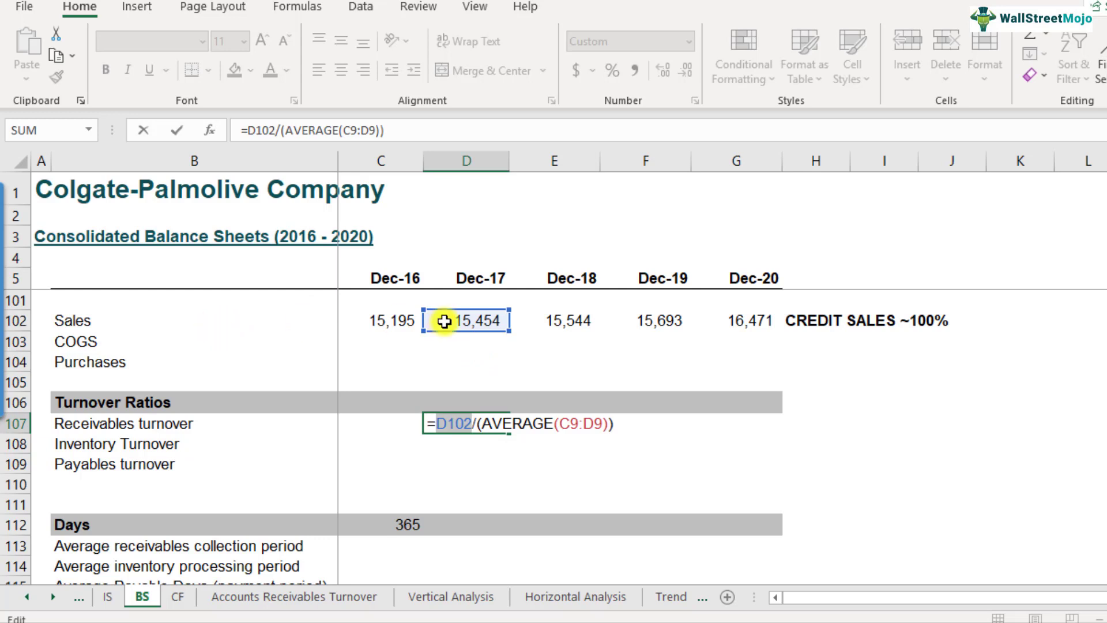
{"action": "left_click", "coordinate": [485, 426]}
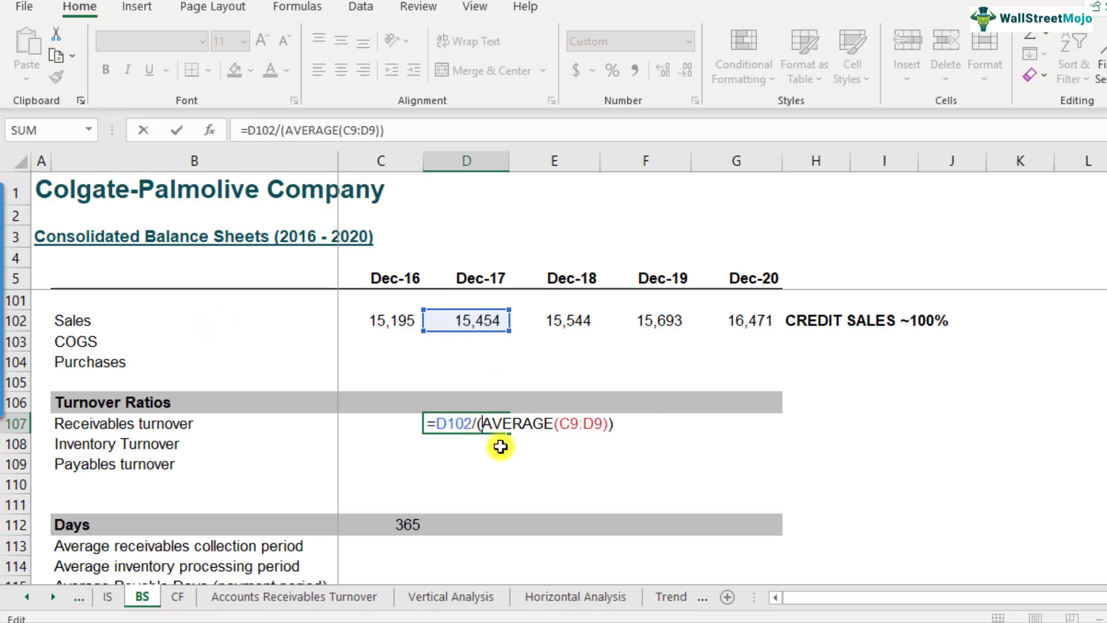
{"action": "left_click_drag", "start_coordinate": [559, 425], "coordinate": [601, 426]}
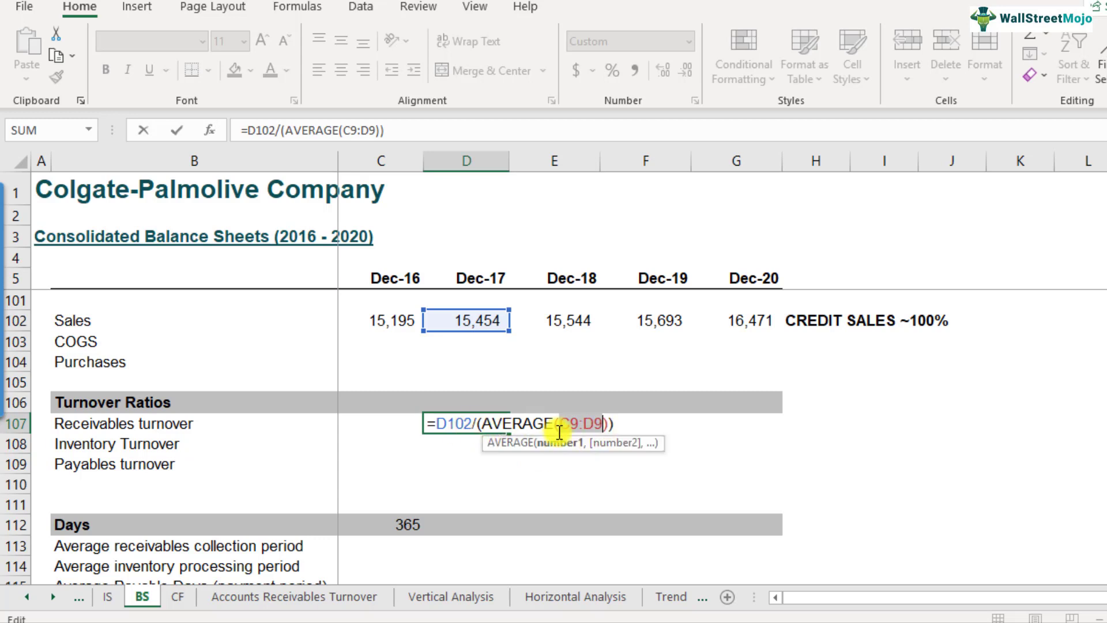
{"action": "key", "text": "Return"}
{"action": "key", "text": "Up"}
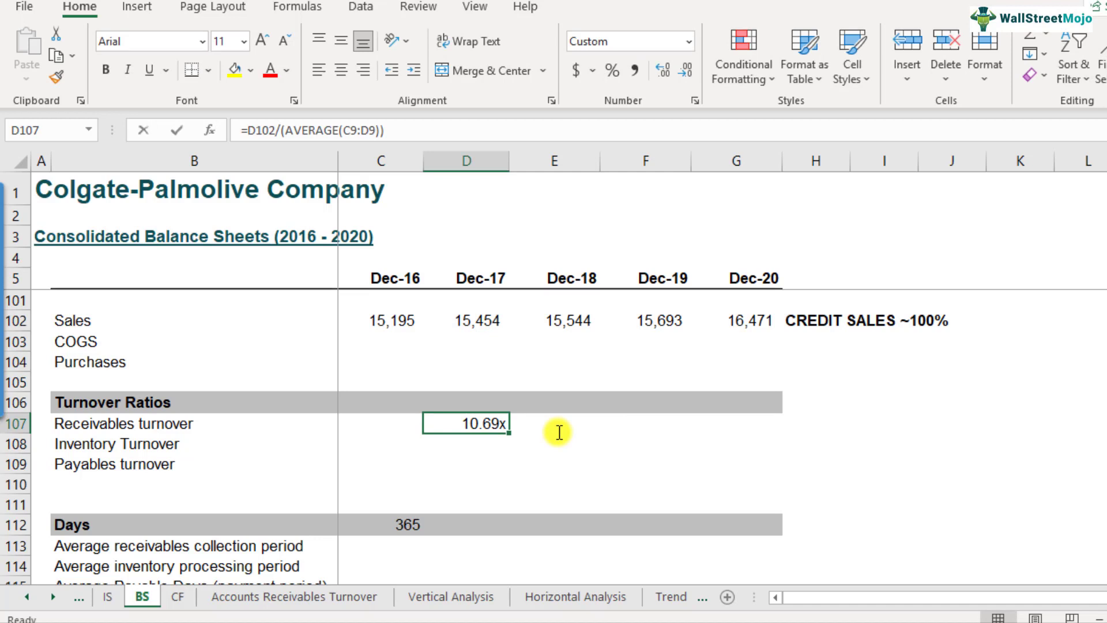
- Copy the D107 turnover formula into E107:G107
{"action": "key", "text": "ctrl+c"}
{"action": "key", "text": "shift+Right"}
{"action": "key", "text": "shift+Right"}
{"action": "key", "text": "shift+Right"}
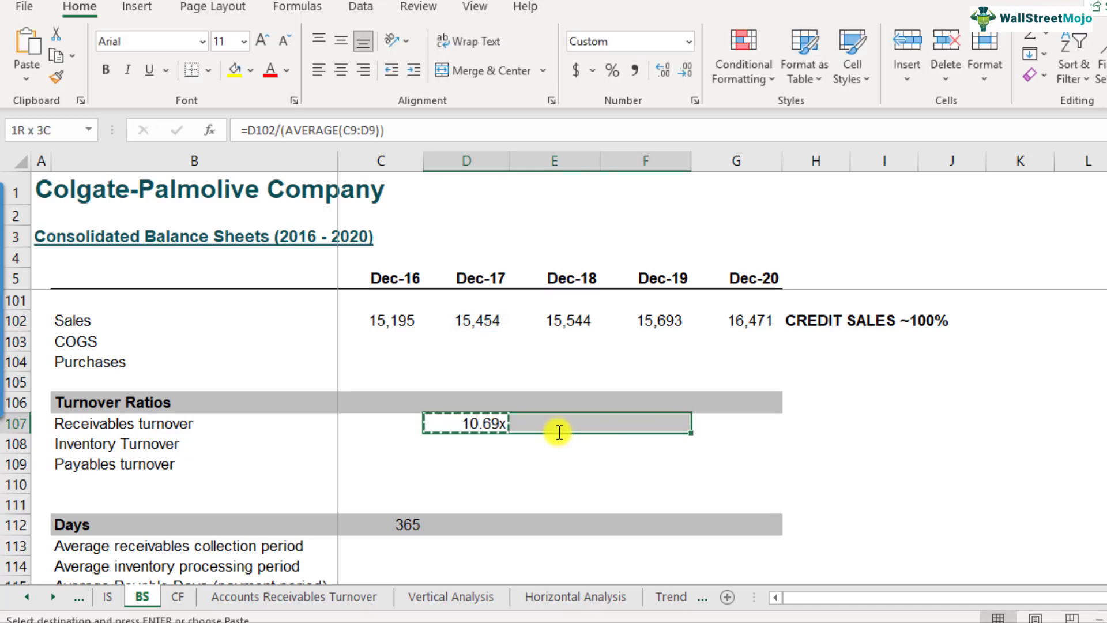
{"action": "key", "text": "ctrl+v"}
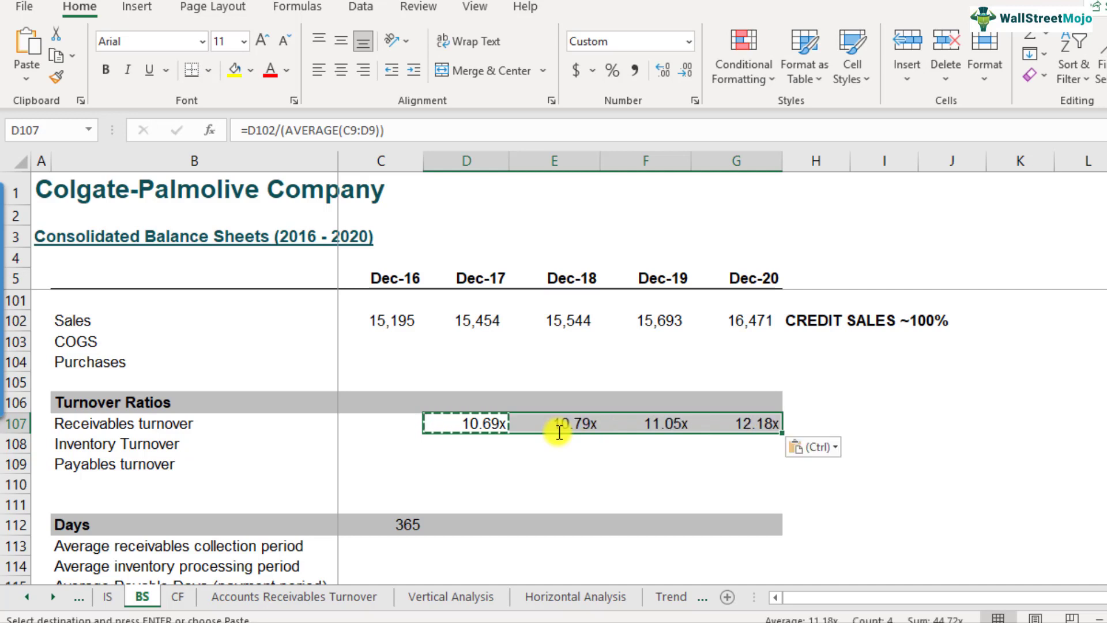
{"action": "key", "text": "shift+Left"}
{"action": "key", "text": "shift+Left"}
{"action": "key", "text": "shift+Left"}
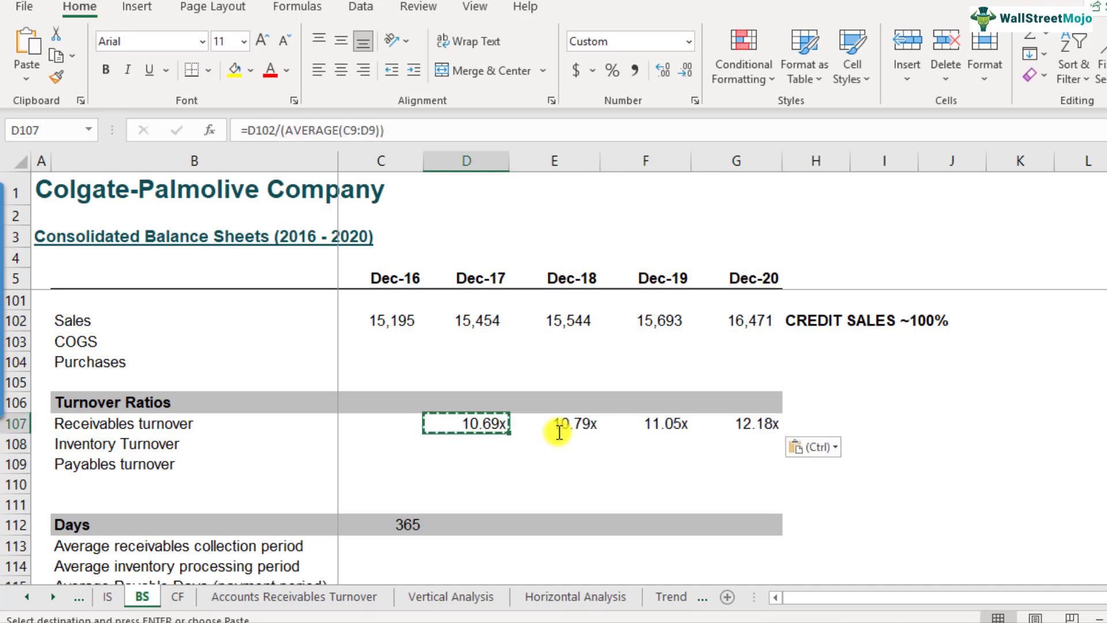
- Check the Dec-18 to Dec-20 turnovers of 10.79x, 11.05x and 12.18x, then select all four ratios
{"action": "key", "text": "Right"}
{"action": "key", "text": "Right"}
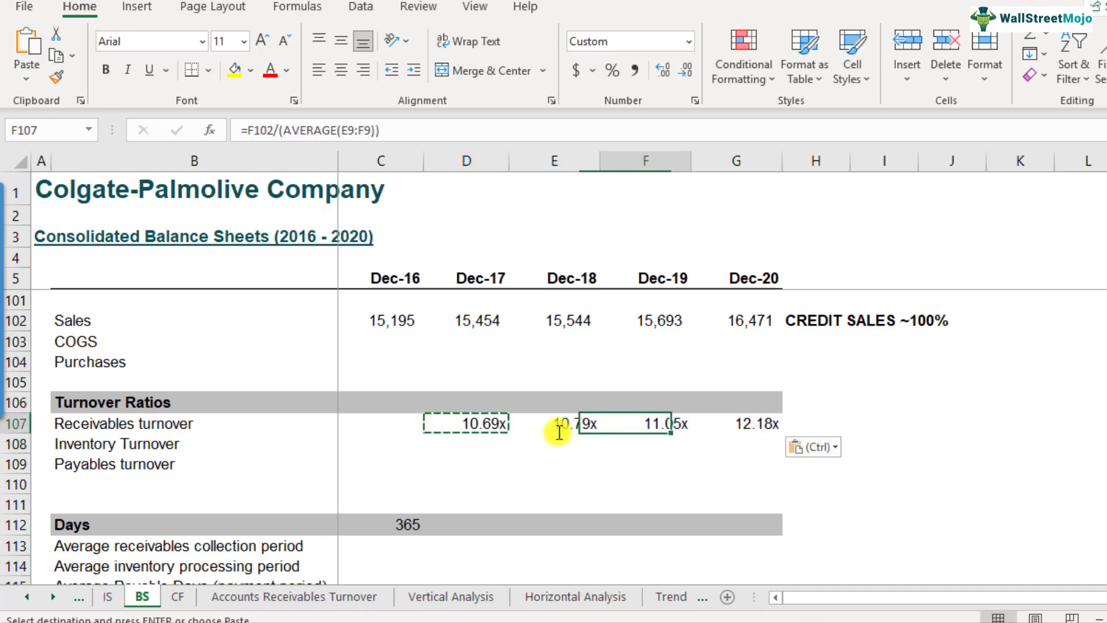
{"action": "key", "text": "Right"}
{"action": "key", "text": "Left"}
{"action": "key", "text": "Left"}
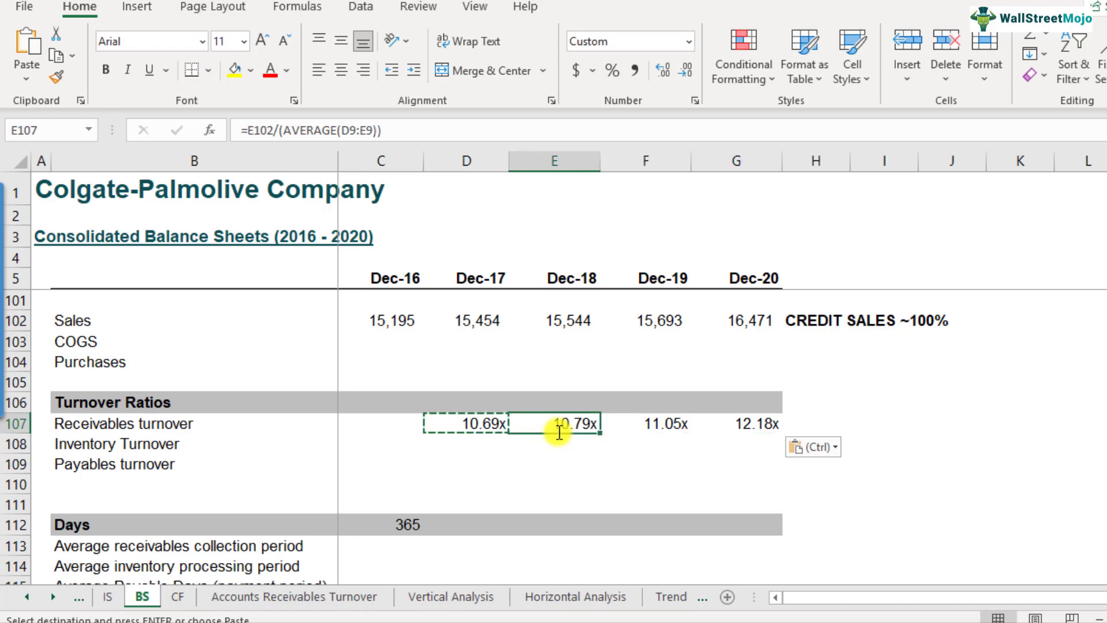
{"action": "key", "text": "Left"}
{"action": "key", "text": "Escape"}
{"action": "key", "text": "Right"}
{"action": "key", "text": "Right"}
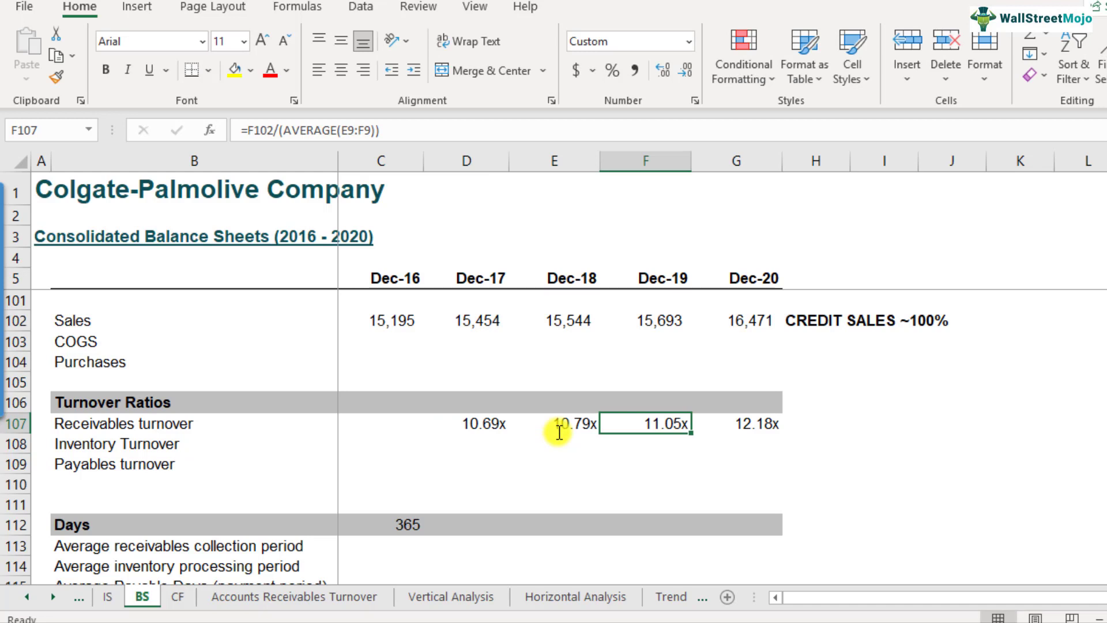
{"action": "key", "text": "Right"}
{"action": "key", "text": "Left"}
{"action": "key", "text": "Left"}
{"action": "key", "text": "Left"}
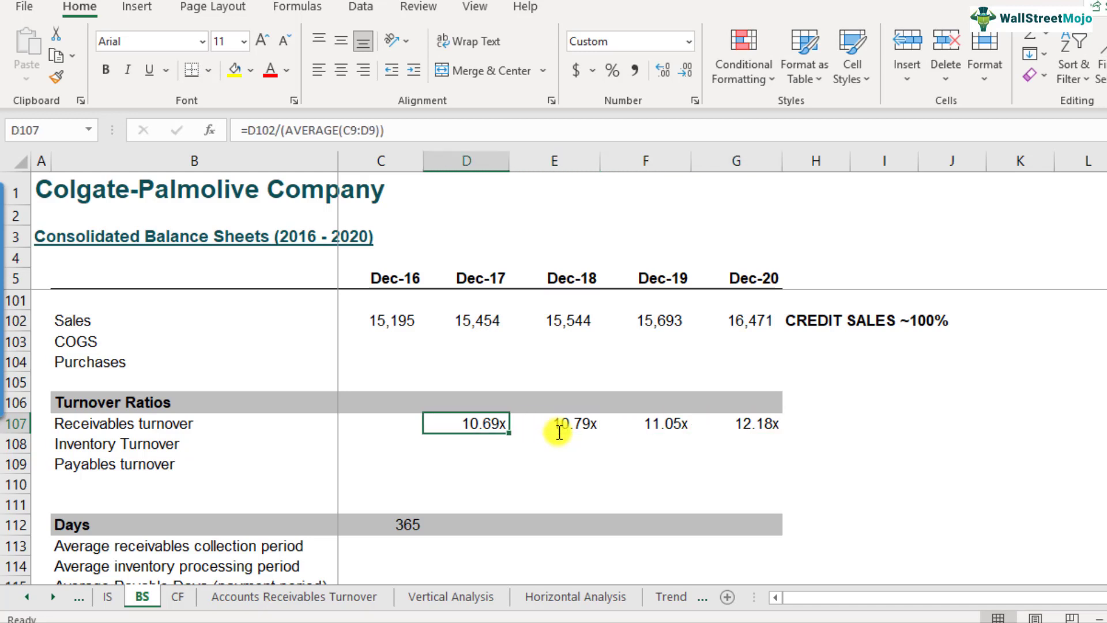
{"action": "key", "text": "Right"}
{"action": "key", "text": "Right"}
{"action": "key", "text": "Right"}
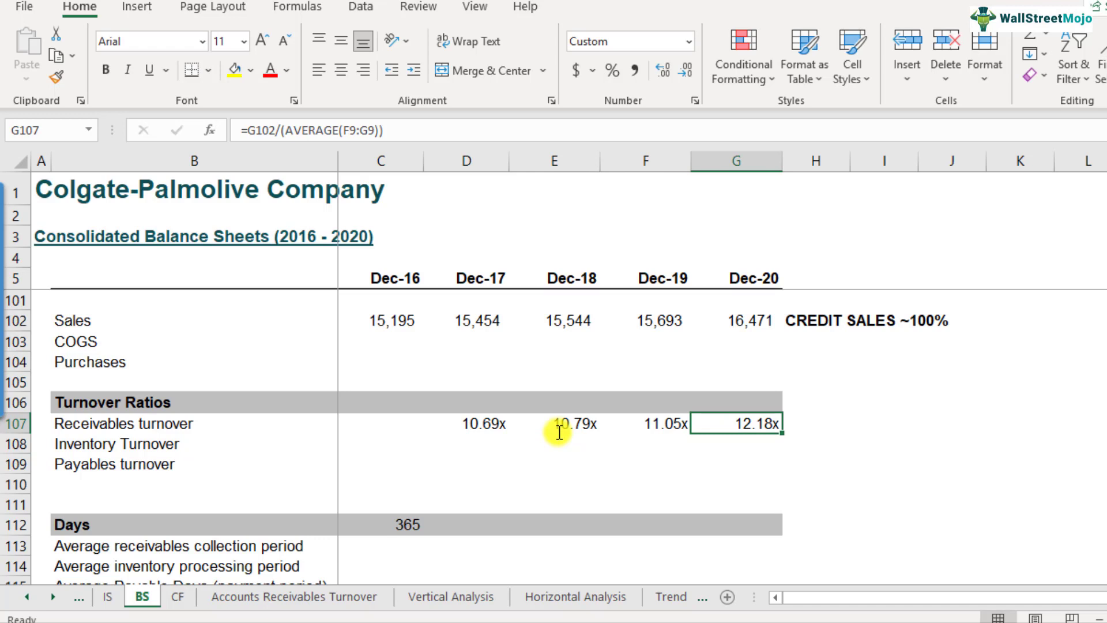
{"action": "key", "text": "Left"}
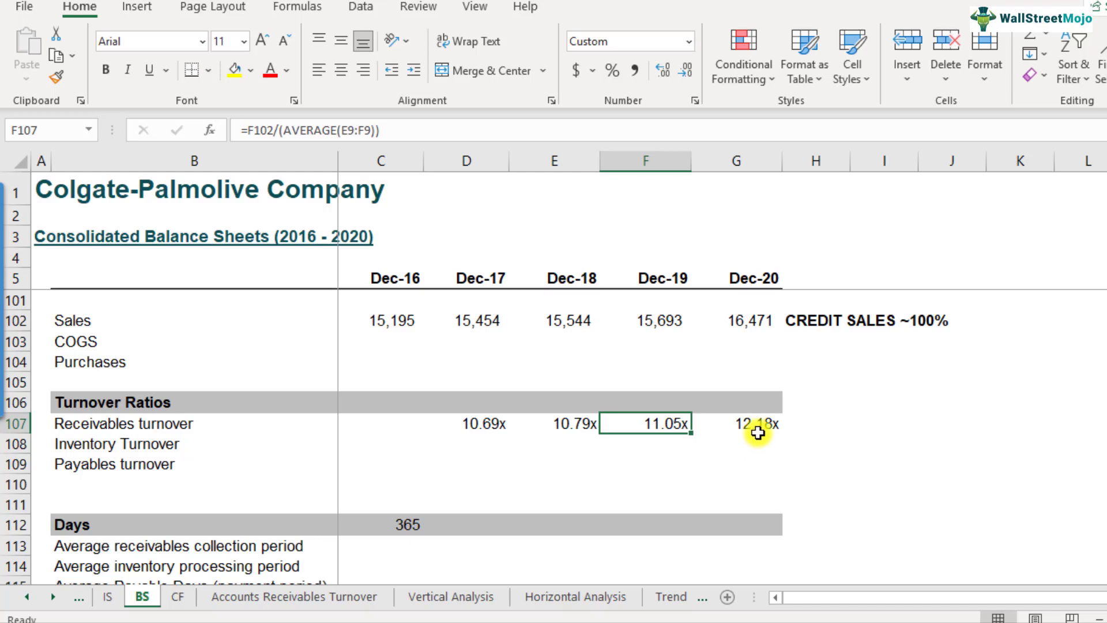
{"action": "left_click_drag", "start_coordinate": [756, 425], "coordinate": [488, 427]}
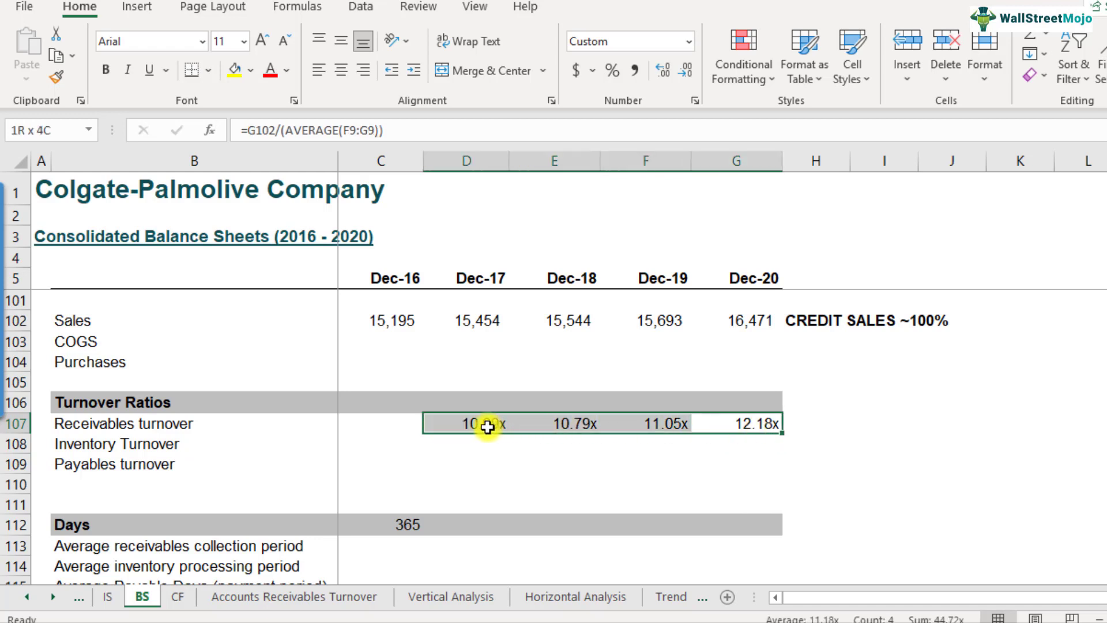
- Enter a bold PG peer turnover of 15.5 in I107:J107
{"action": "left_click", "coordinate": [865, 426]}
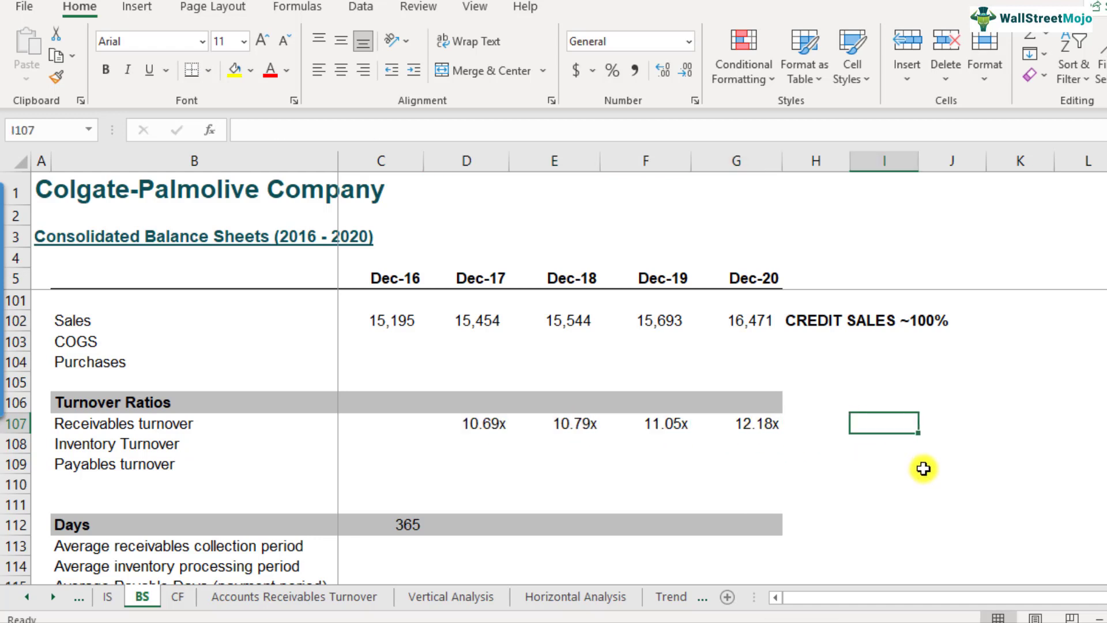
{"action": "type", "text": "PG"}
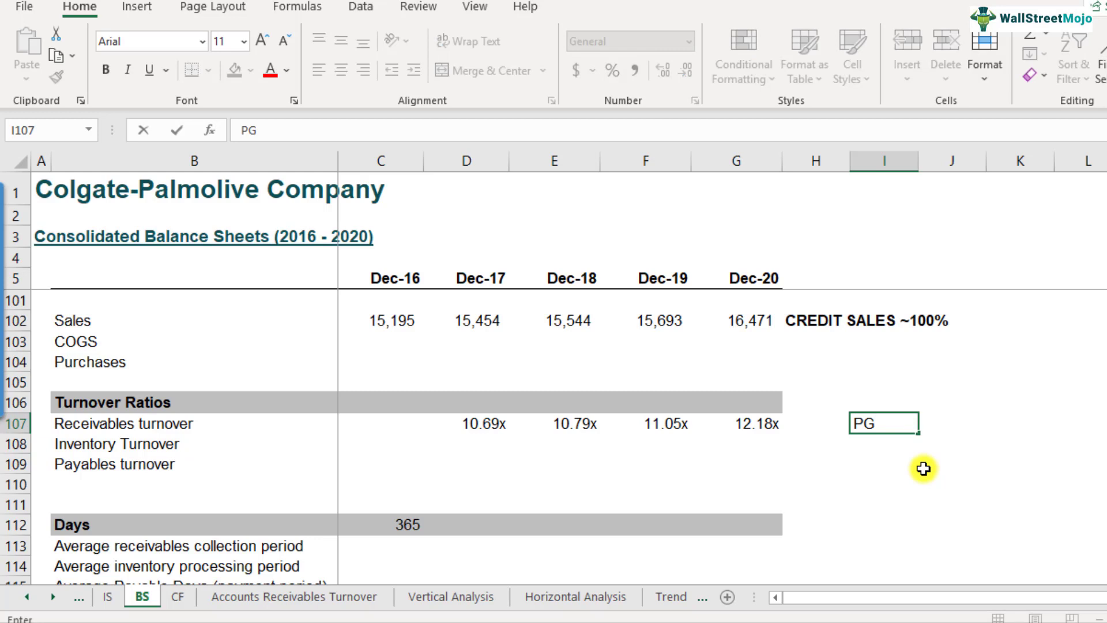
{"action": "key", "text": "Tab"}
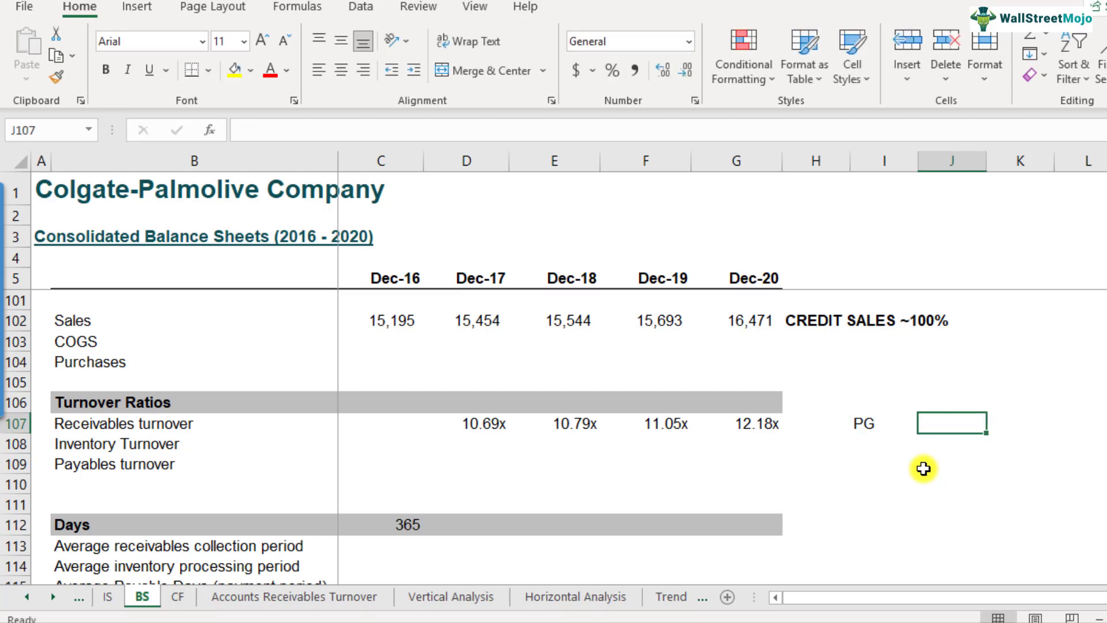
{"action": "type", "text": "1"}
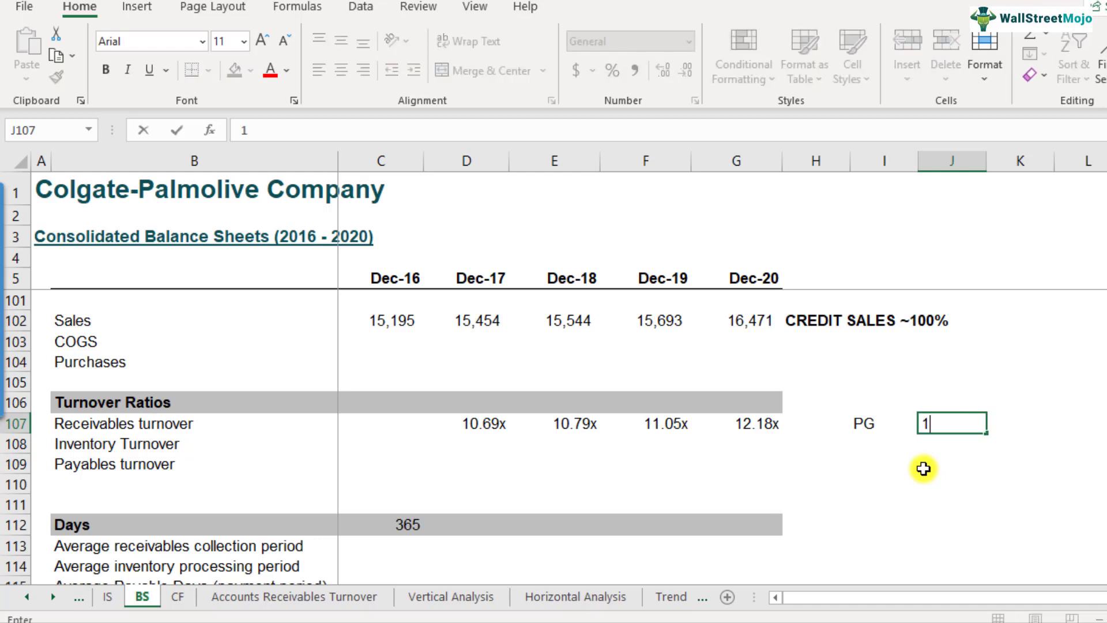
{"action": "type", "text": "5.5"}
{"action": "key", "text": "Return"}
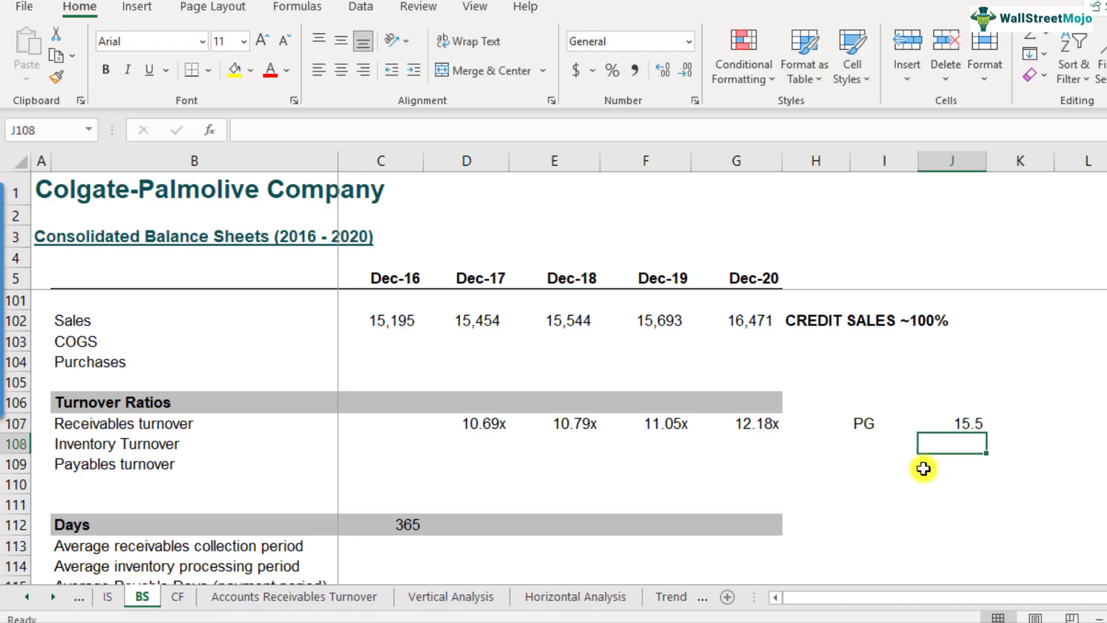
{"action": "key", "text": "Up"}
{"action": "key", "text": "Left"}
{"action": "key", "text": "shift+Right"}
{"action": "key", "text": "ctrl+b"}
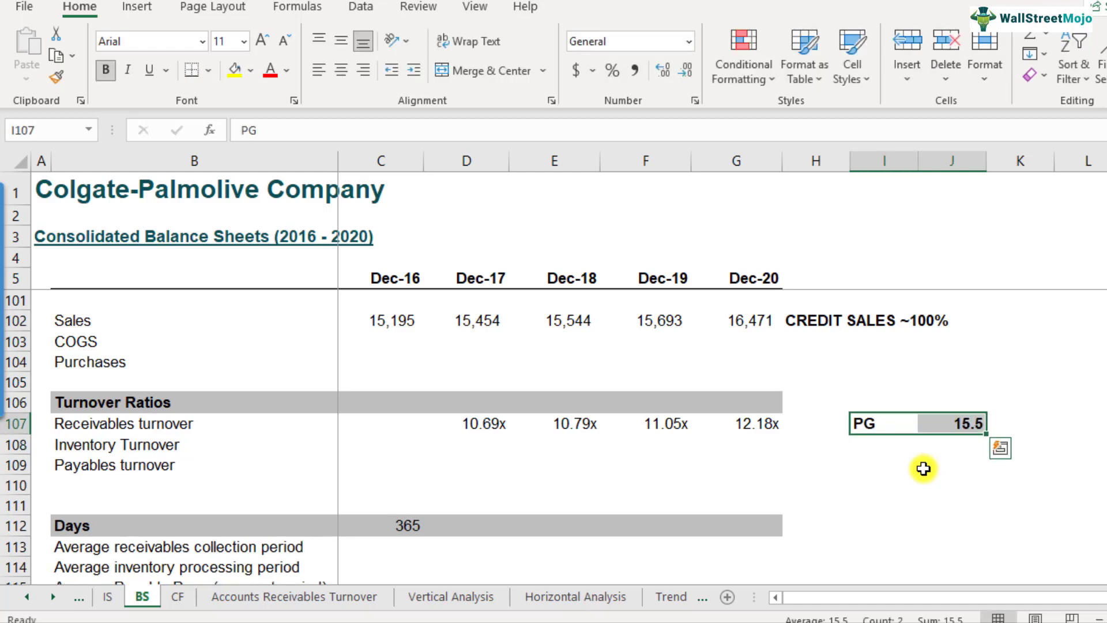
{"action": "key", "text": "Down"}
- Compare the PG benchmark of 15.5 against the Dec-20 turnover of 12.18x
{"action": "key", "text": "Up"}
{"action": "key", "text": "Right"}
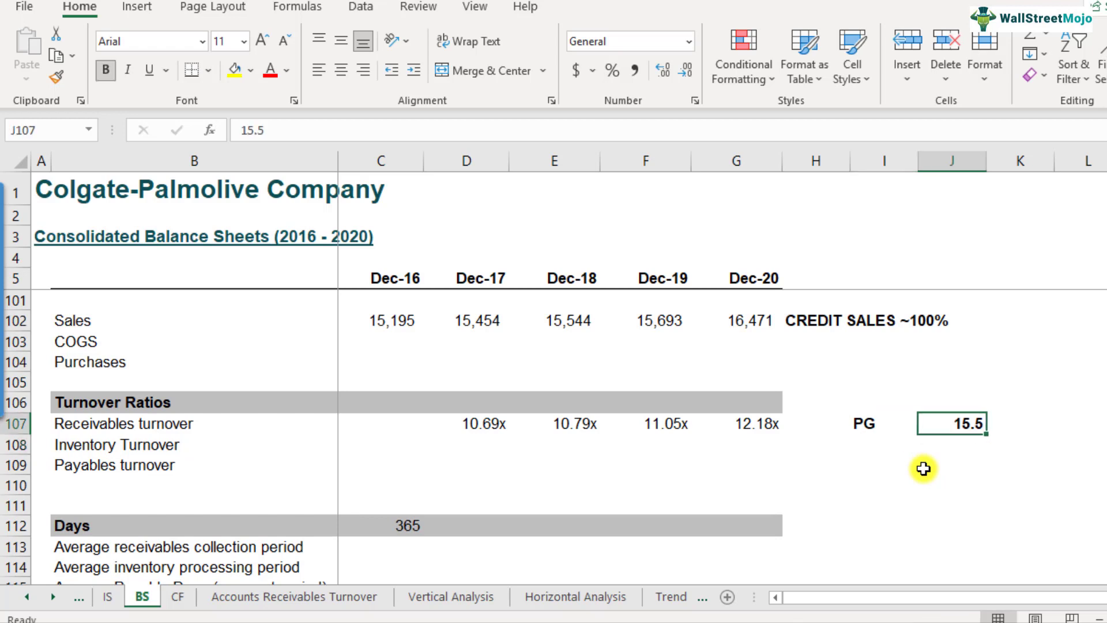
{"action": "key", "text": "Left"}
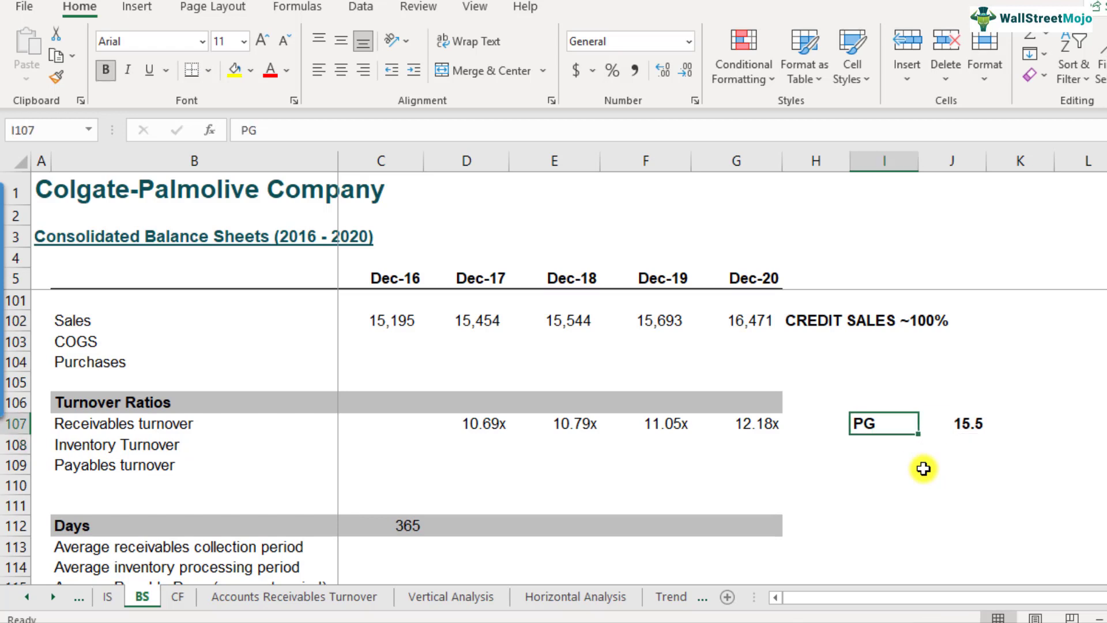
{"action": "key", "text": "Left"}
{"action": "key", "text": "Left"}
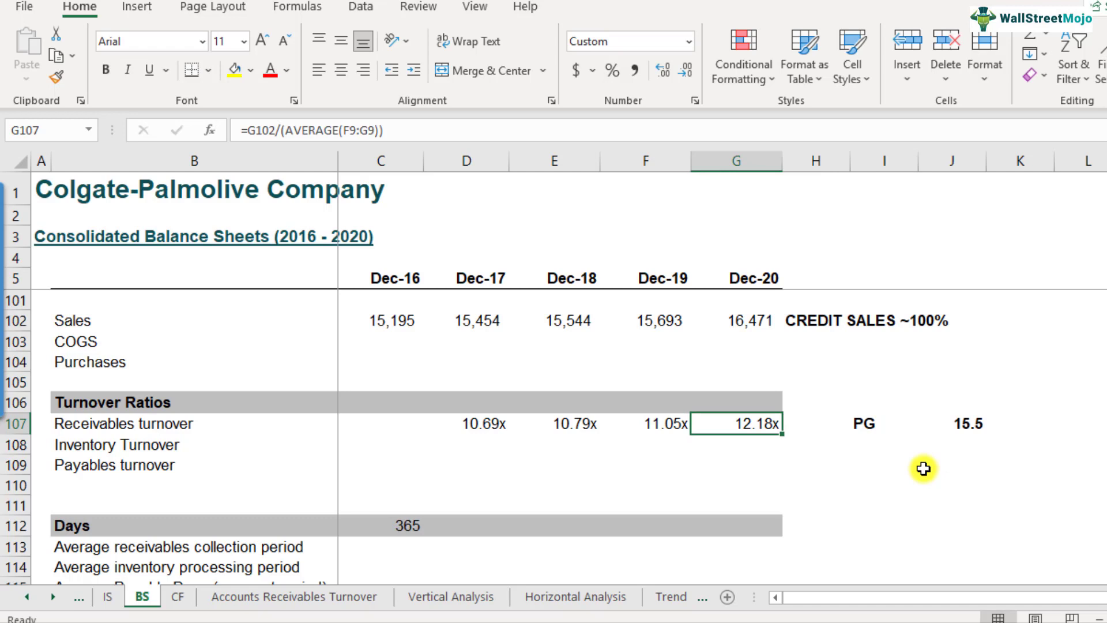
{"action": "key", "text": "Right"}
{"action": "key", "text": "Right"}
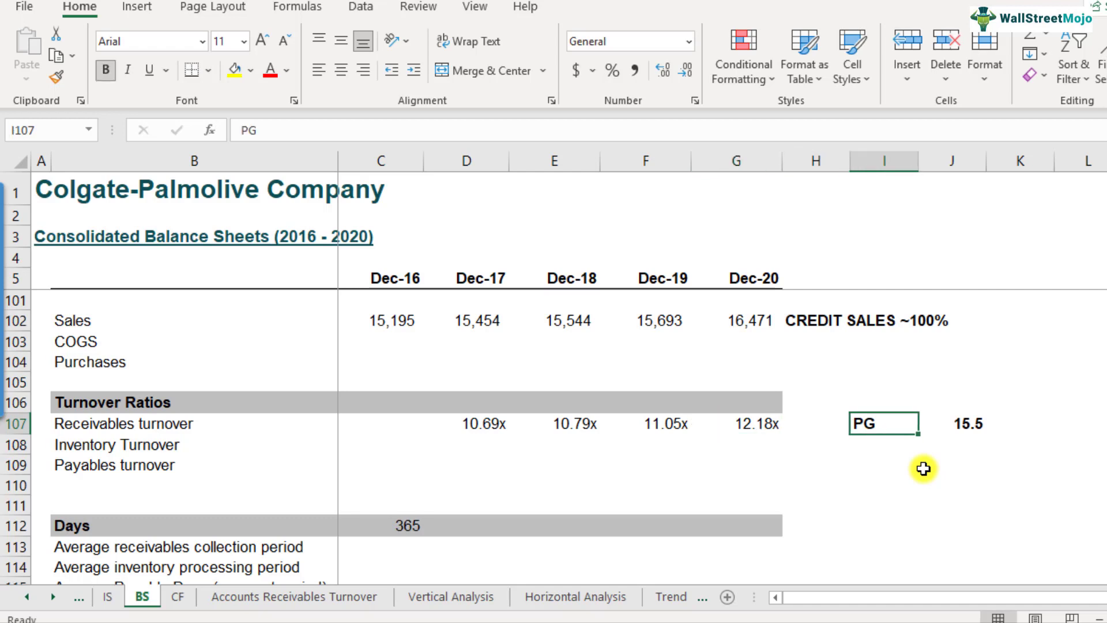
{"action": "key", "text": "Right"}
{"action": "key", "text": "F2"}
{"action": "key", "text": "Escape"}
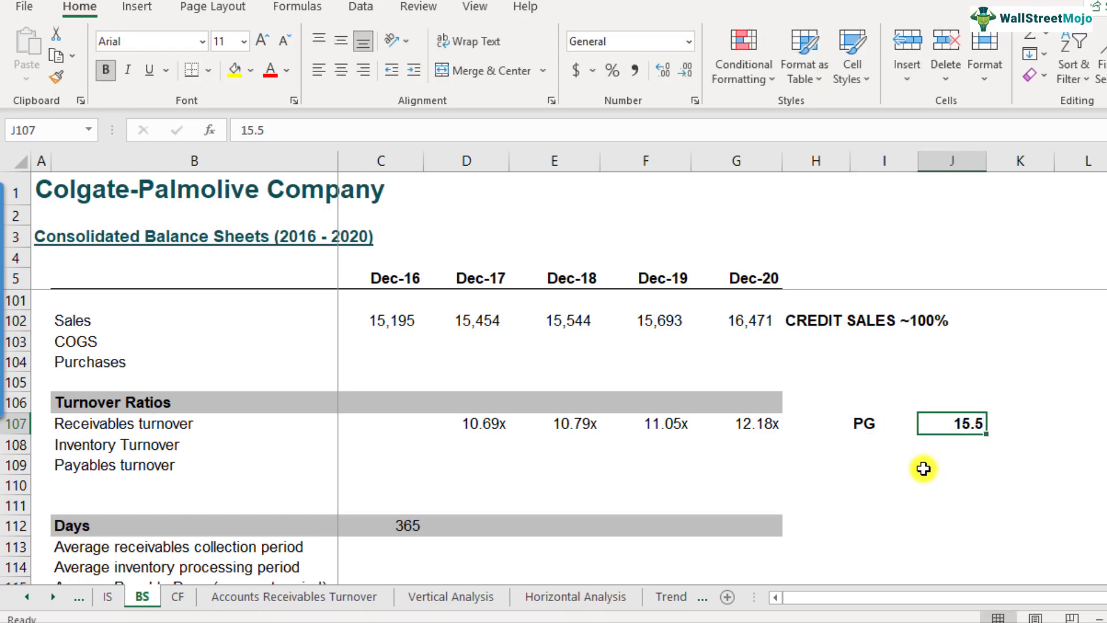
{"action": "key", "text": "Left"}
{"action": "key", "text": "Left"}
{"action": "key", "text": "Left"}
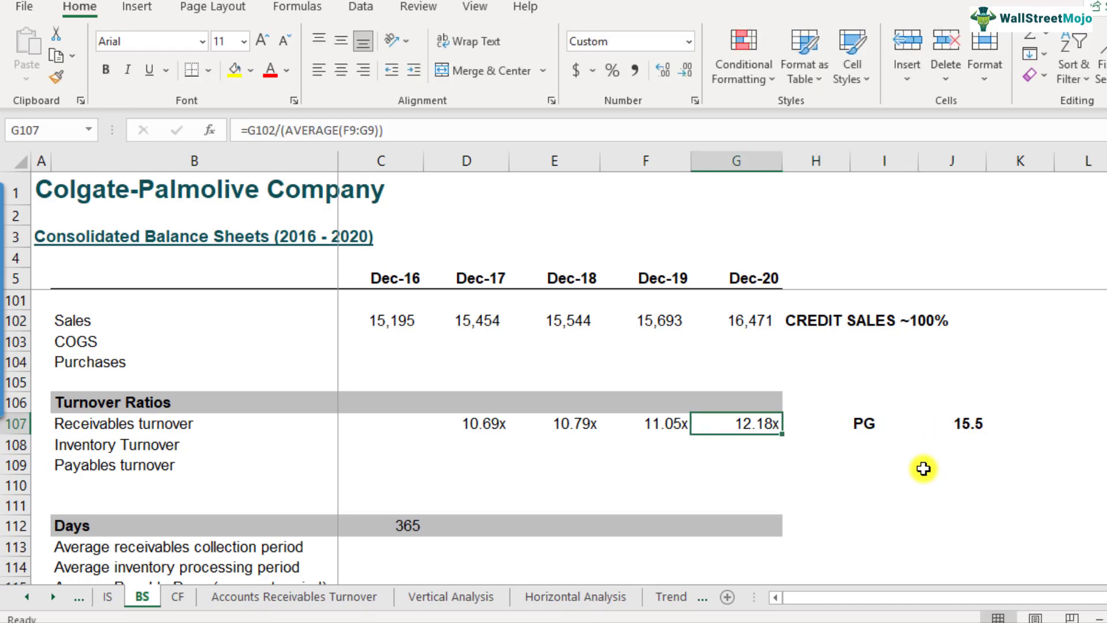